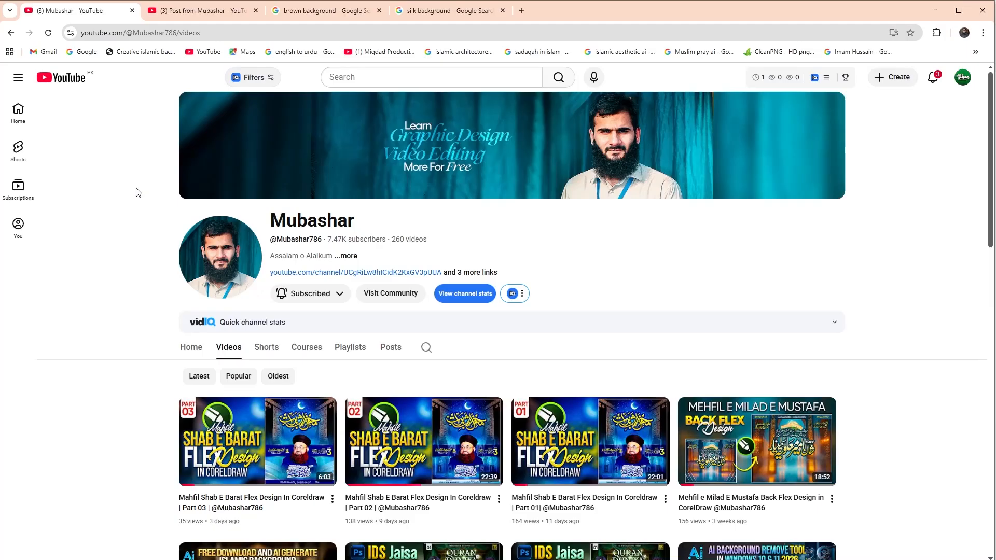
Step: Make the blank Untitled-2 document active in CorelDRAW, and bring up the "brown background" image results in the browser
click(212, 11)
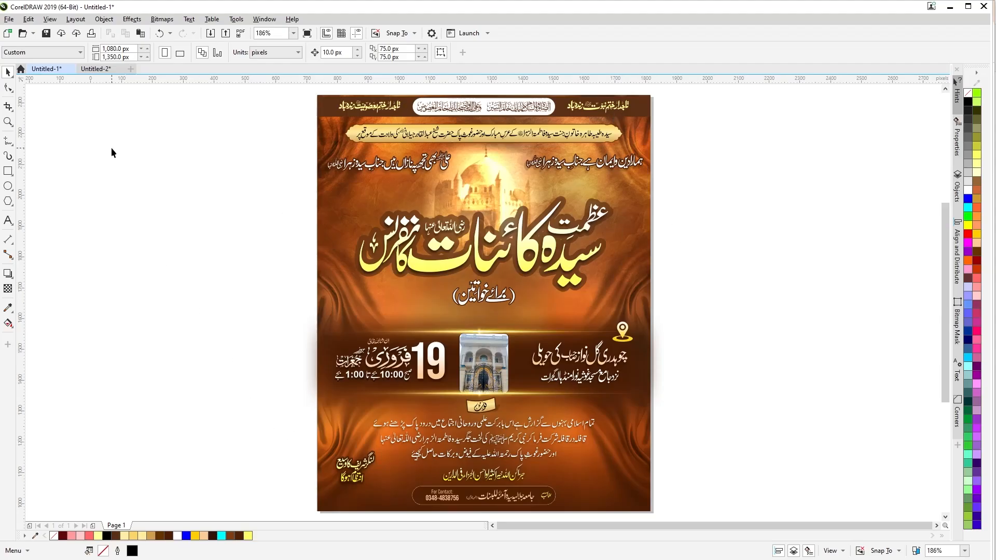
click(94, 71)
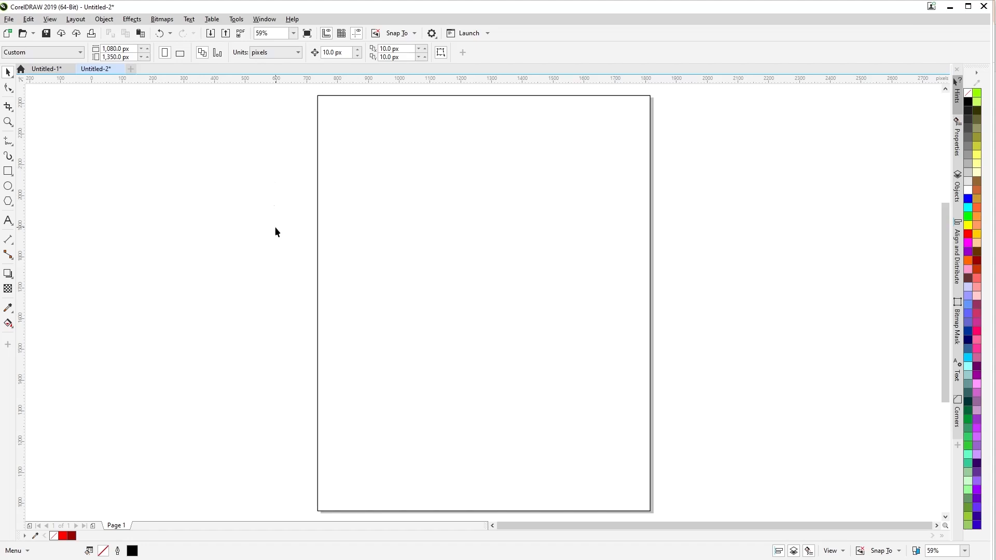
click(378, 558)
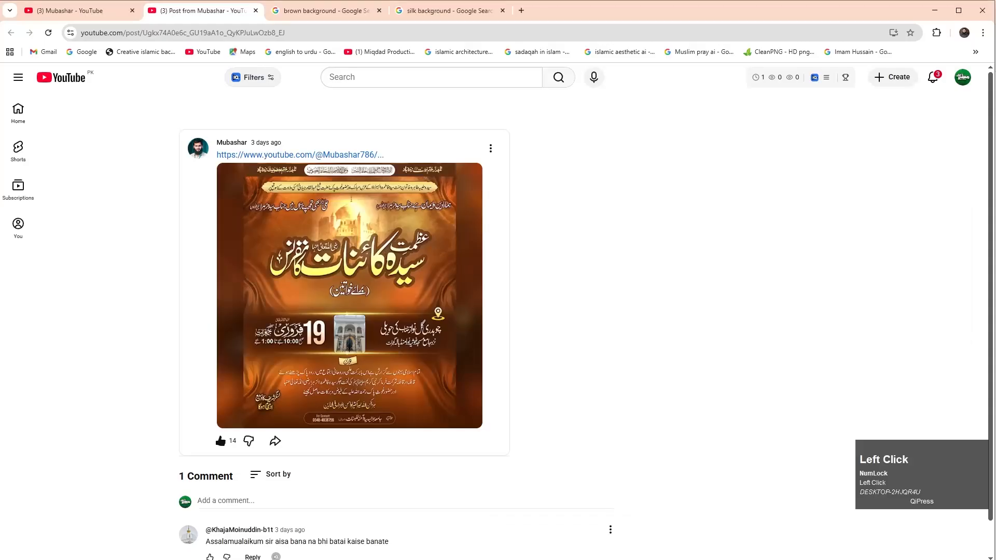
click(327, 12)
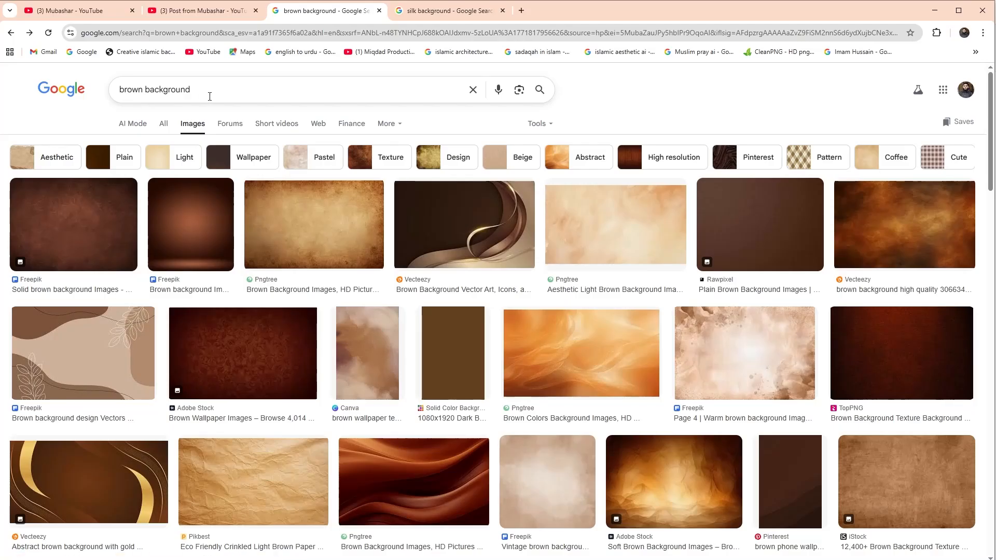
Step: Browse the brown background image results and preview the Pikbest dark brown watercolor texture
scroll(287, 280, down, 3)
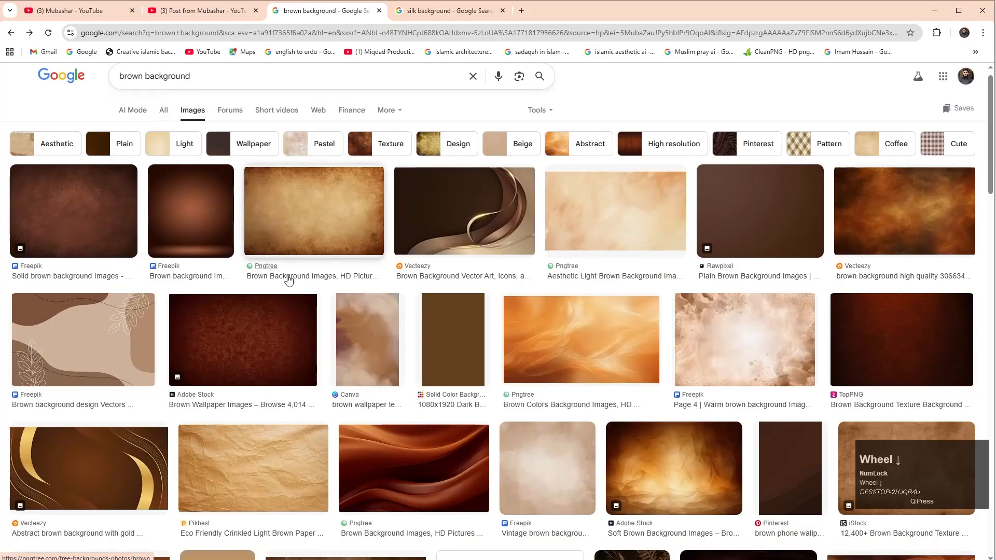
scroll(287, 278, down, 3)
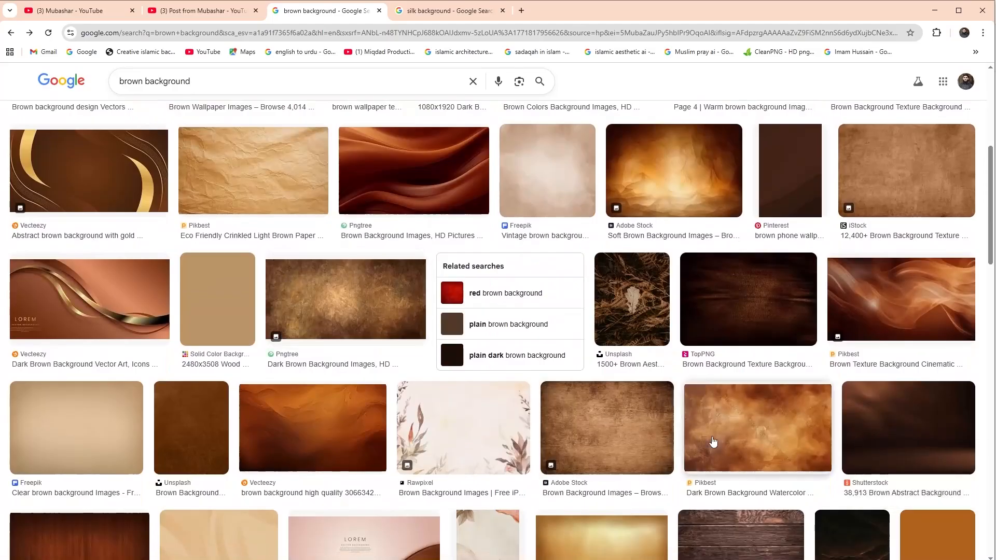
scroll(696, 404, up, 1)
scroll(695, 404, down, 1)
click(754, 390)
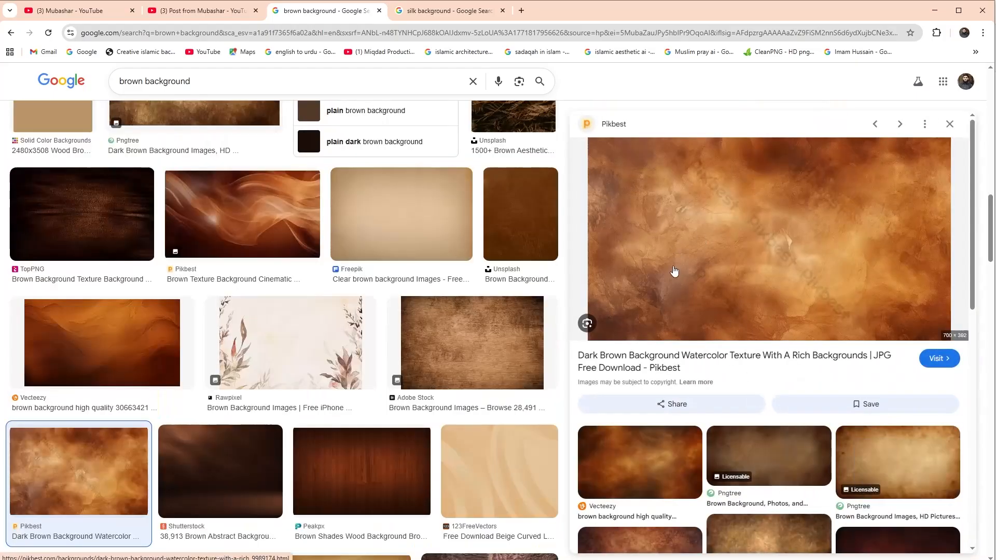
scroll(673, 270, up, 1)
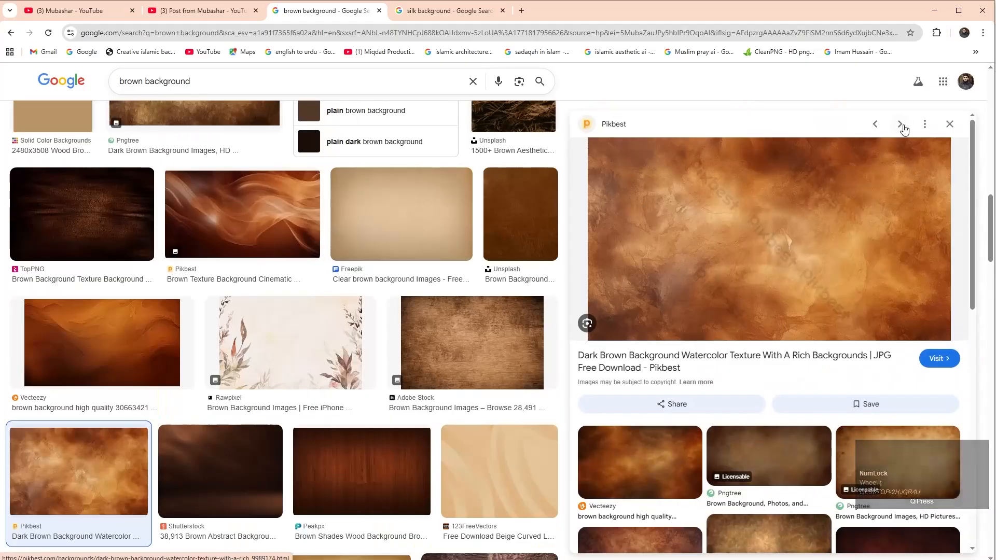
click(946, 125)
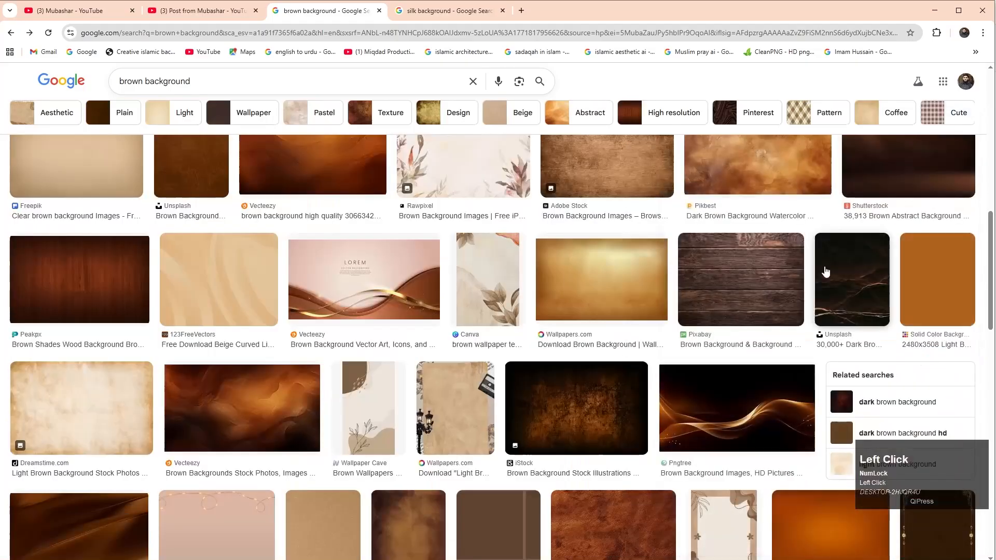
scroll(823, 272, up, 5)
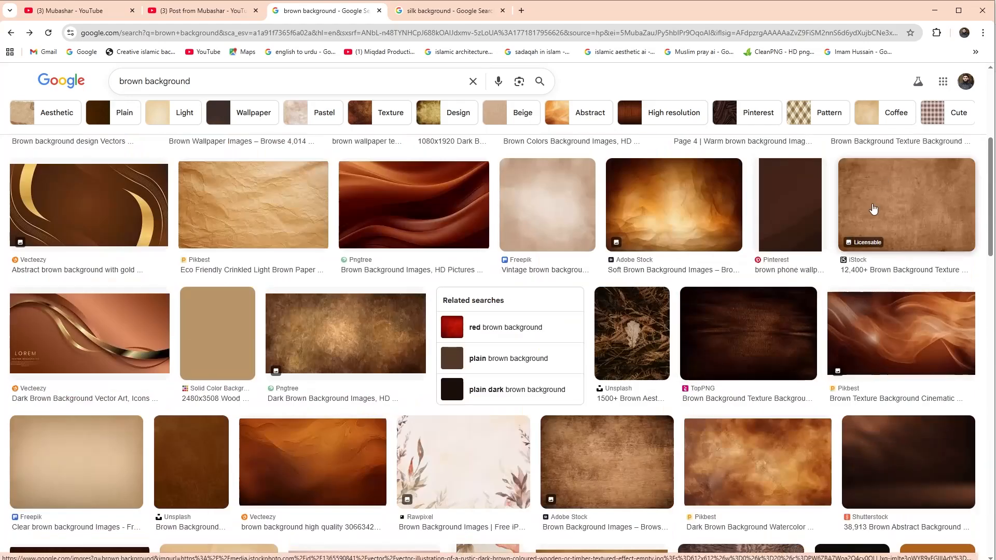
scroll(877, 216, up, 5)
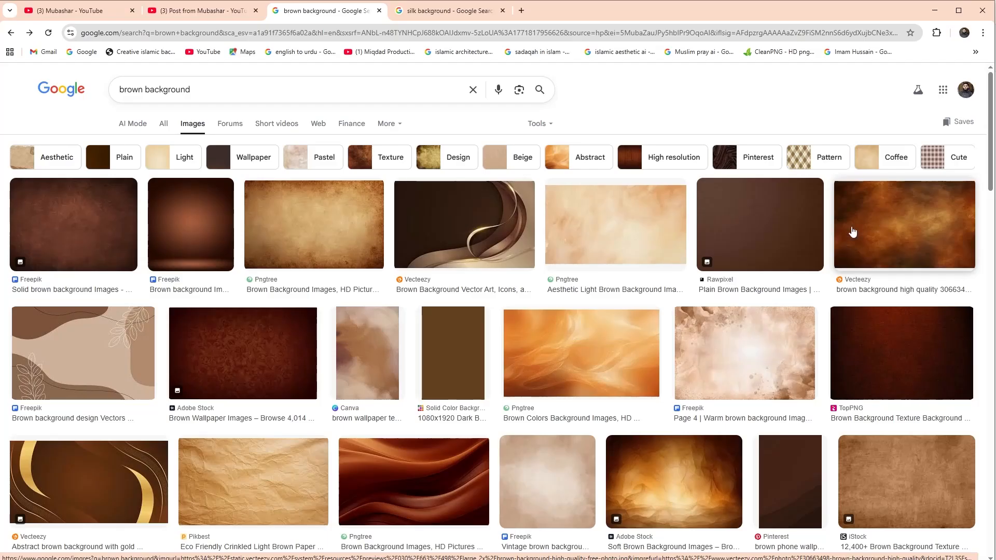
Step: Open the Vecteezy "brown background high quality 30663498" image preview and copy the full image
click(907, 220)
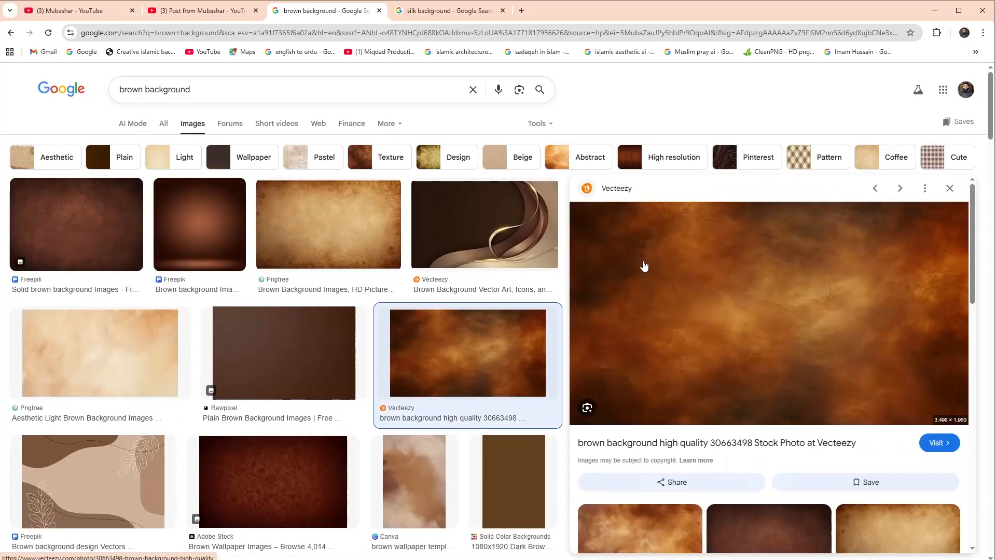
scroll(669, 290, down, 3)
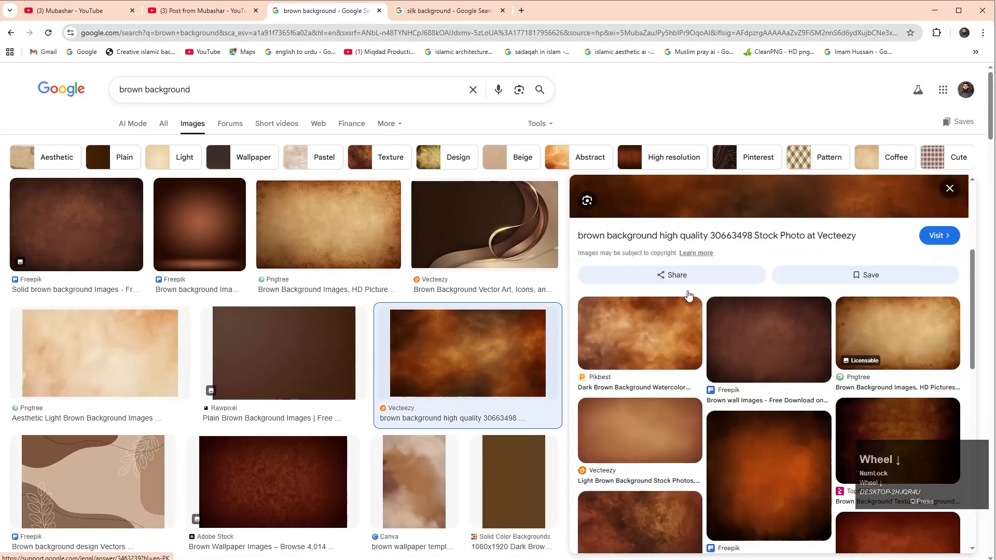
scroll(675, 319, down, 4)
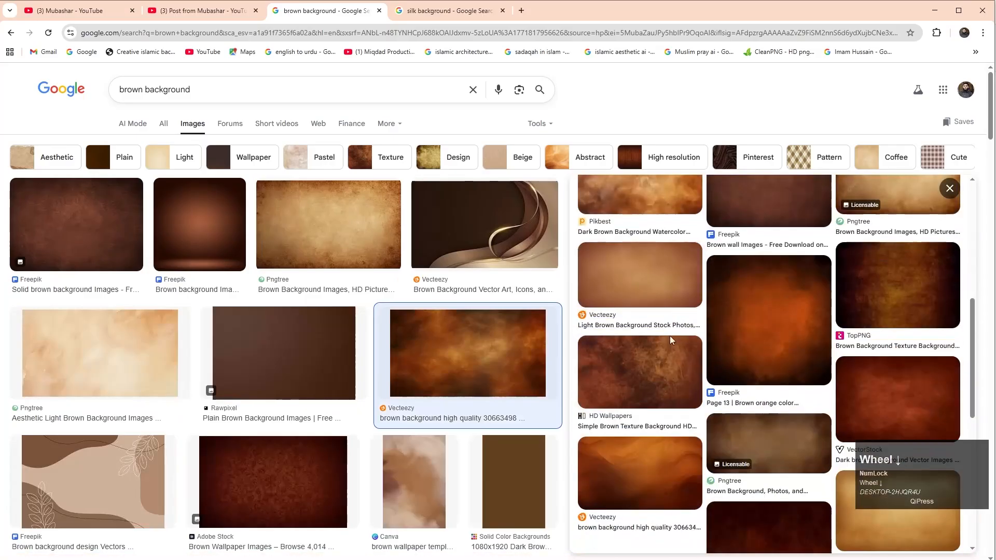
scroll(666, 414, up, 7)
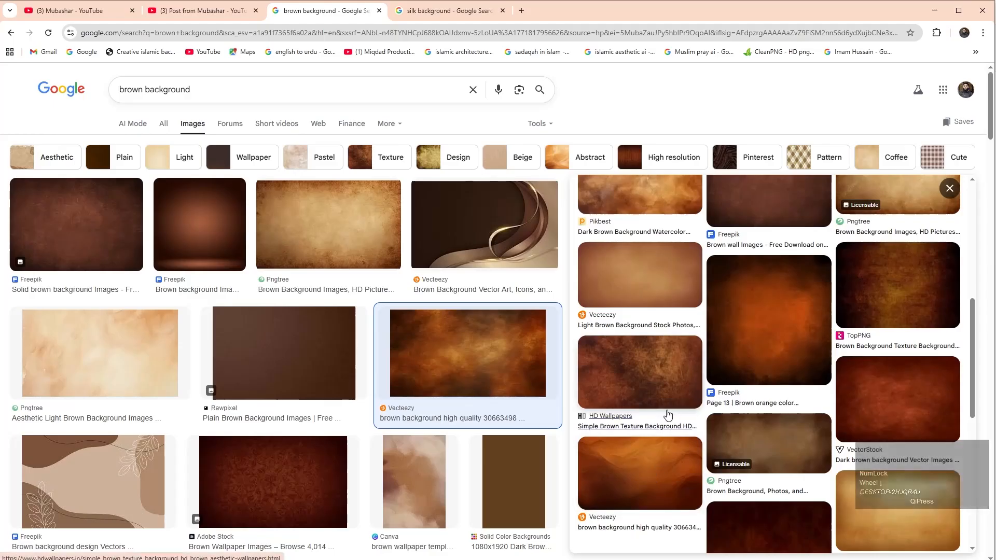
scroll(708, 258, up, 2)
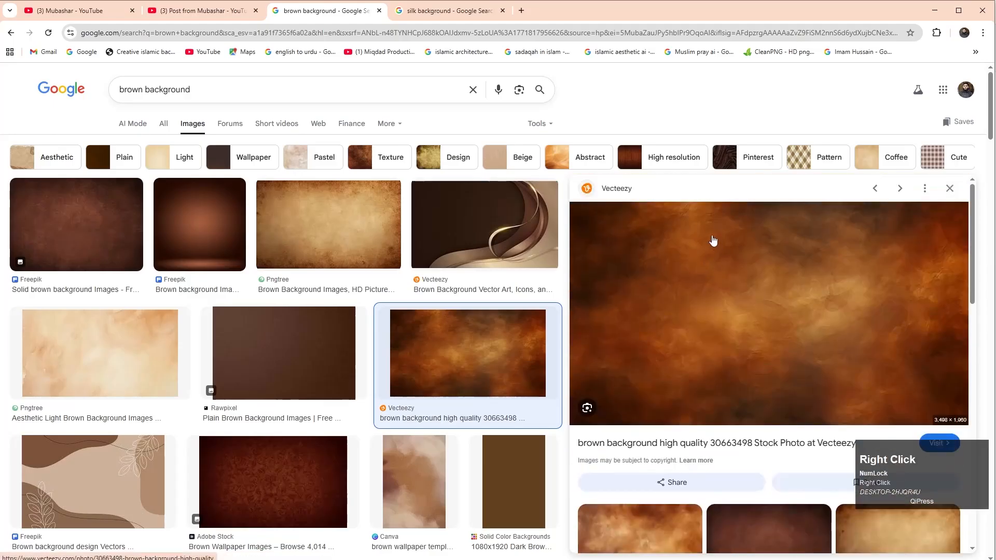
right_click(711, 238)
click(747, 427)
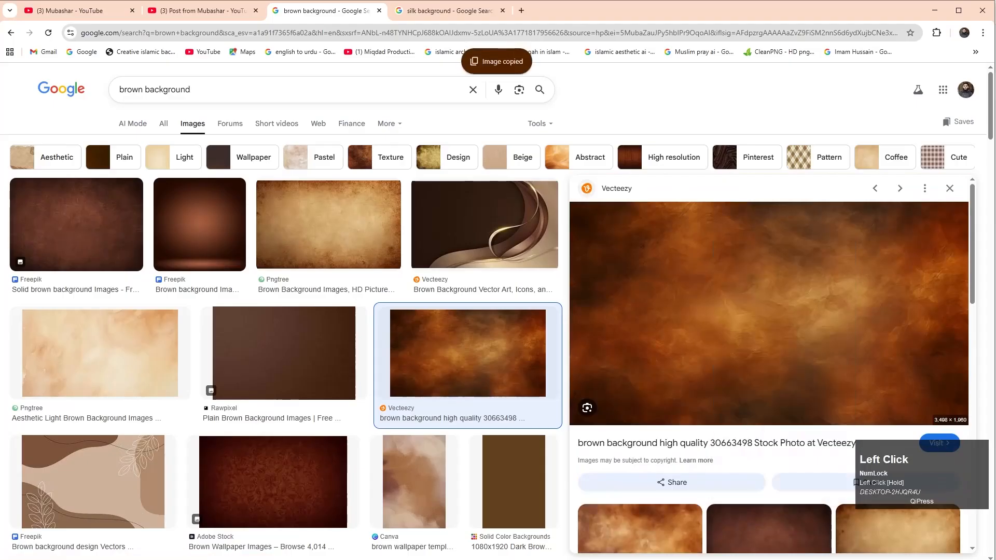
Step: Switch to CorelDRAW, paste the copied brown texture into Untitled-2 and centre it on the page
click(211, 544)
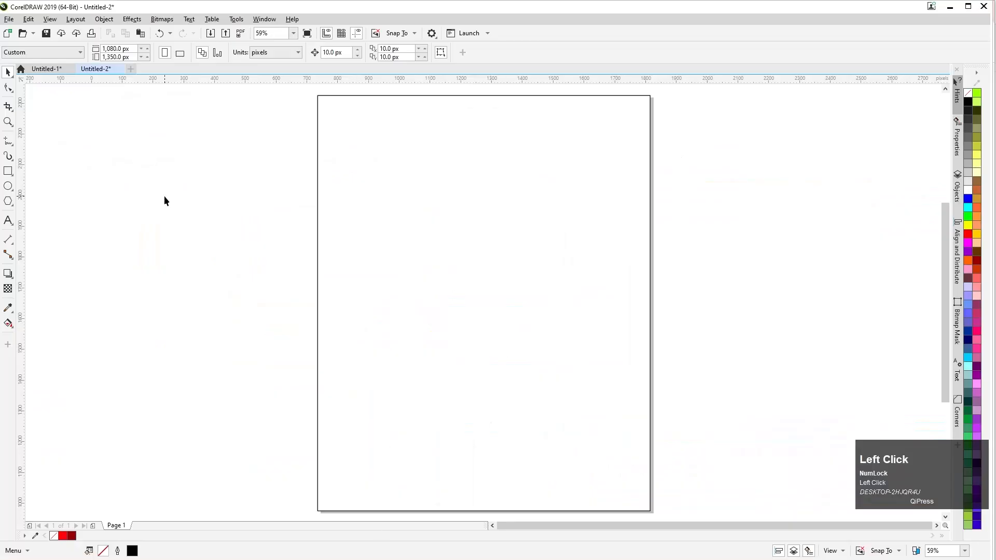
key(ctrl+v)
scroll(397, 197, down, 3)
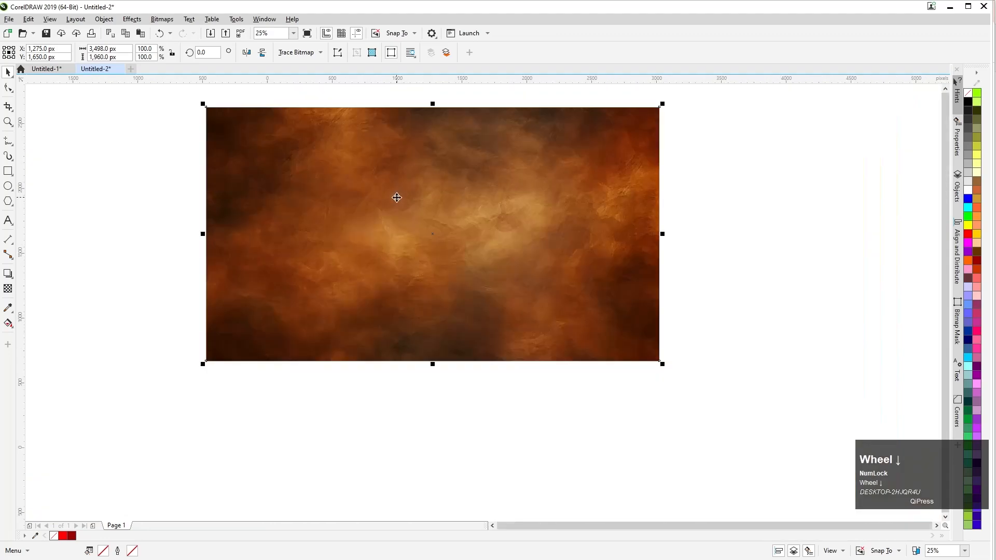
key(p)
key(p)
key(F4)
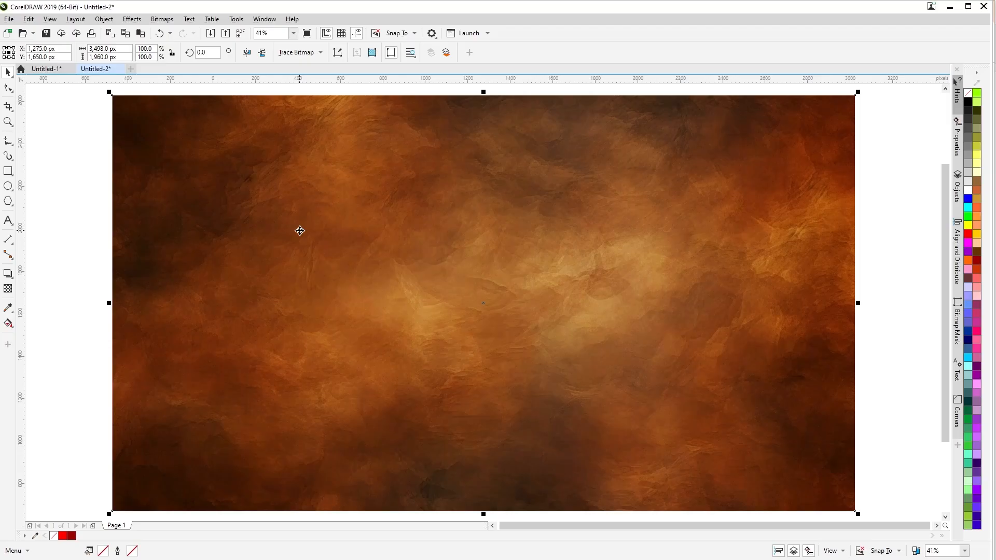
Step: Rotate the pasted texture image by 90 degrees so it stands upright over the page
click(887, 220)
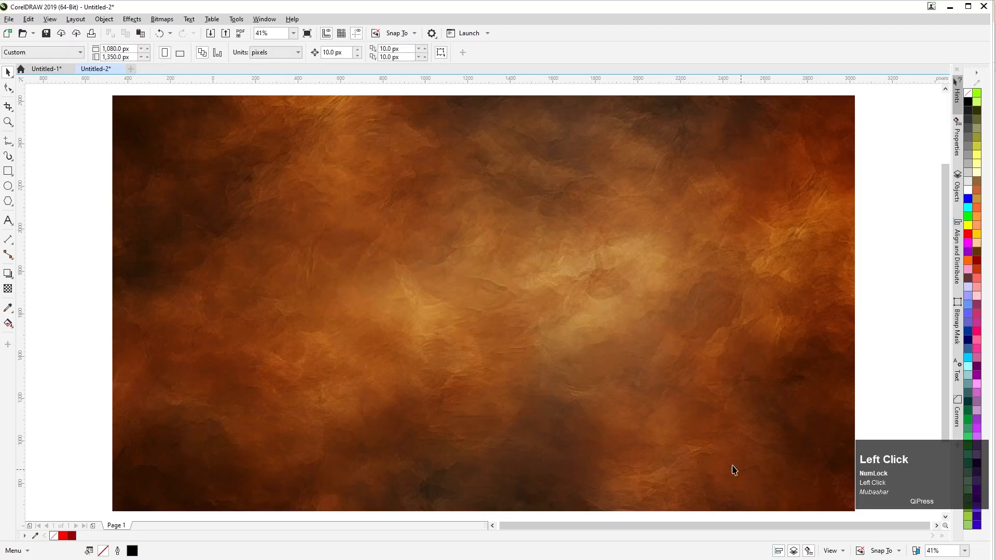
click(120, 252)
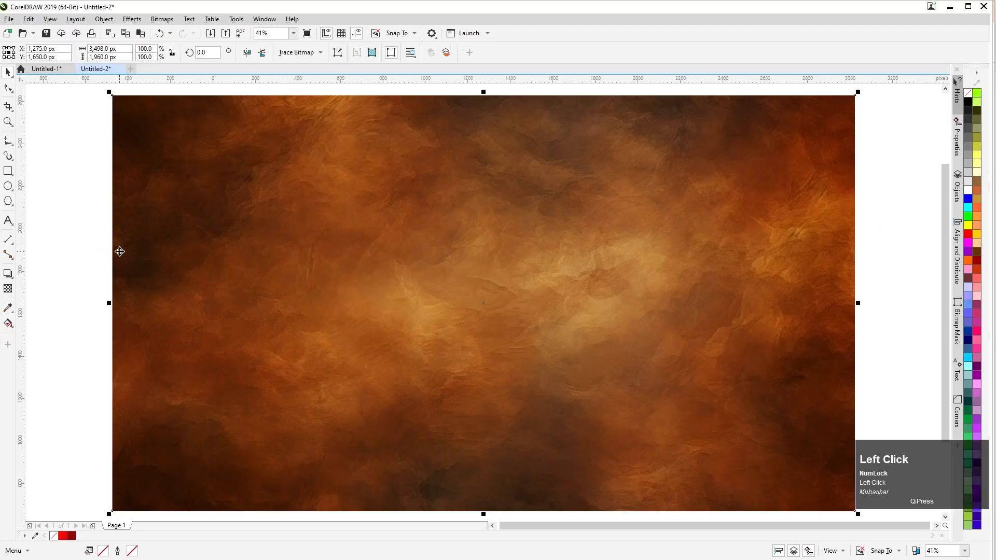
click(202, 52)
text(90)
key(Return)
click(245, 258)
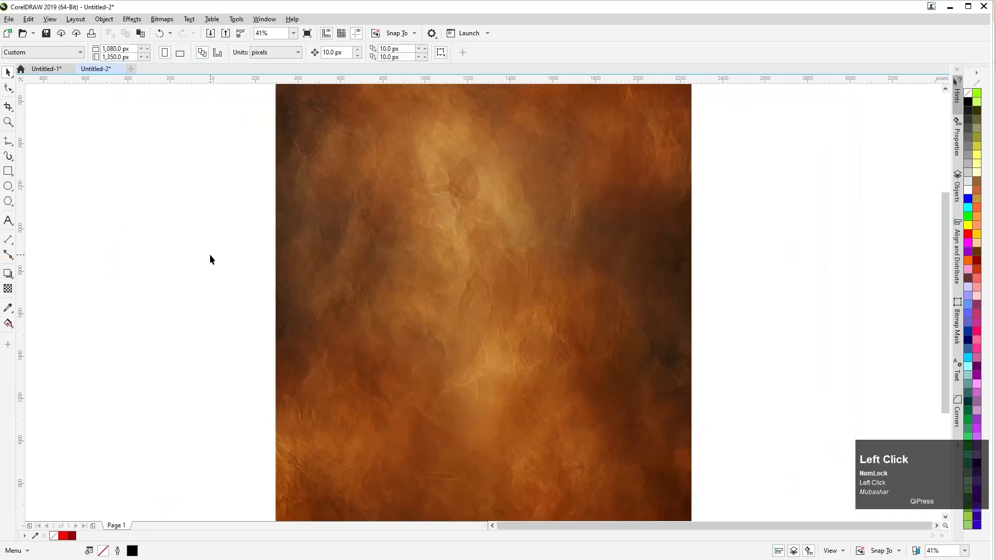
Step: Send the rotated texture image to the back, behind the page-sized rectangle
click(293, 264)
key(shift)
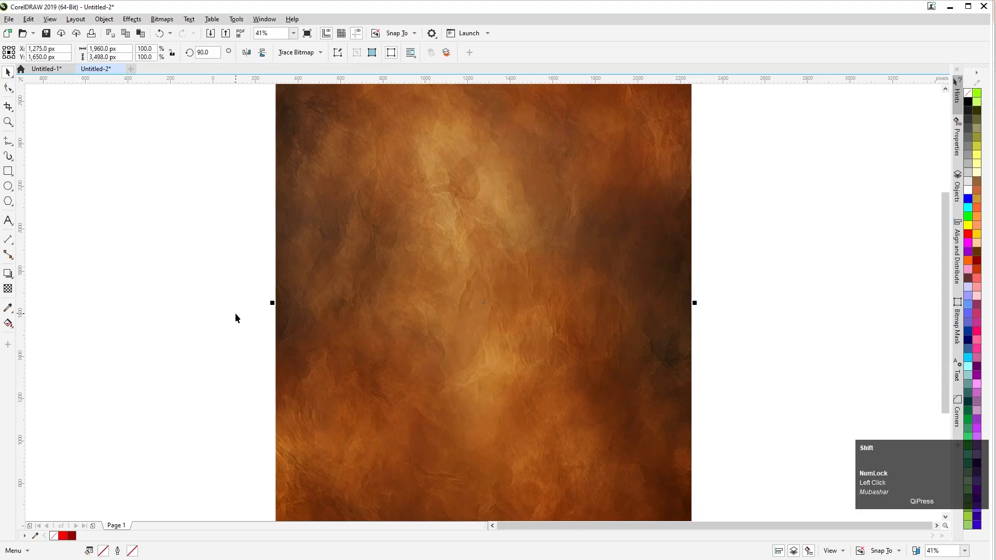
key(shift)
key(shift+Page_Down)
click(164, 318)
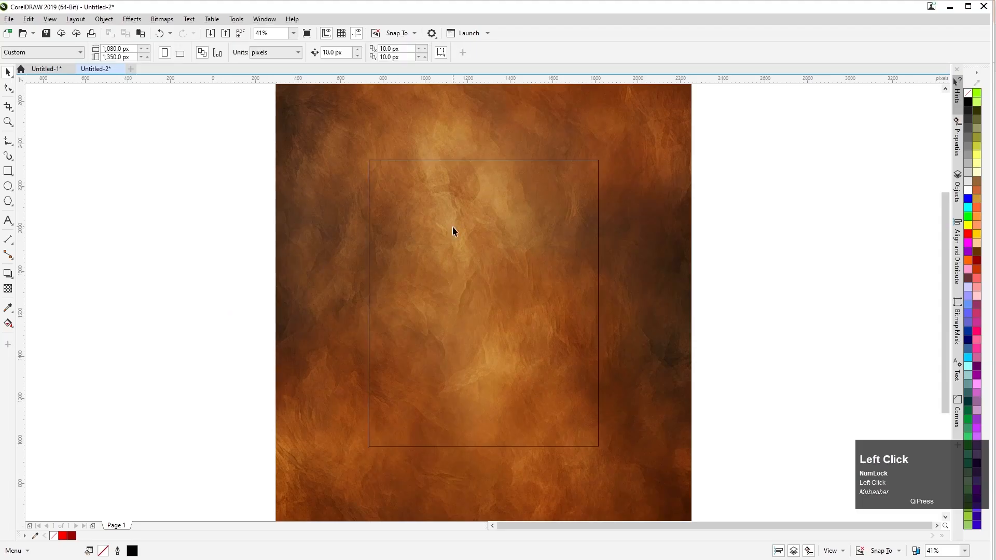
Step: Duplicate the rotated texture image horizontally, placing the copy just off the original's right edge
scroll(430, 230, down, 3)
drag(658, 150, 283, 442)
drag(452, 263, 453, 262)
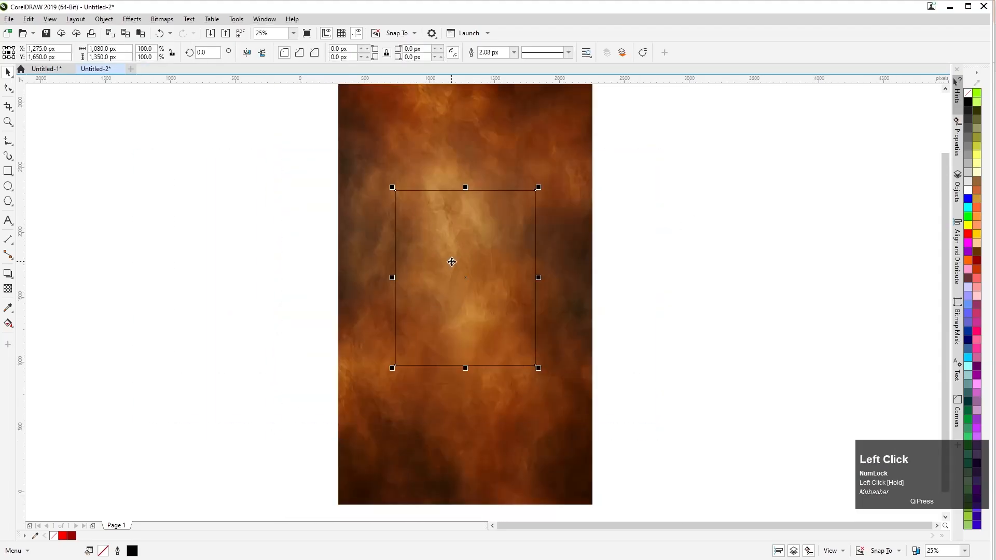
click(393, 140)
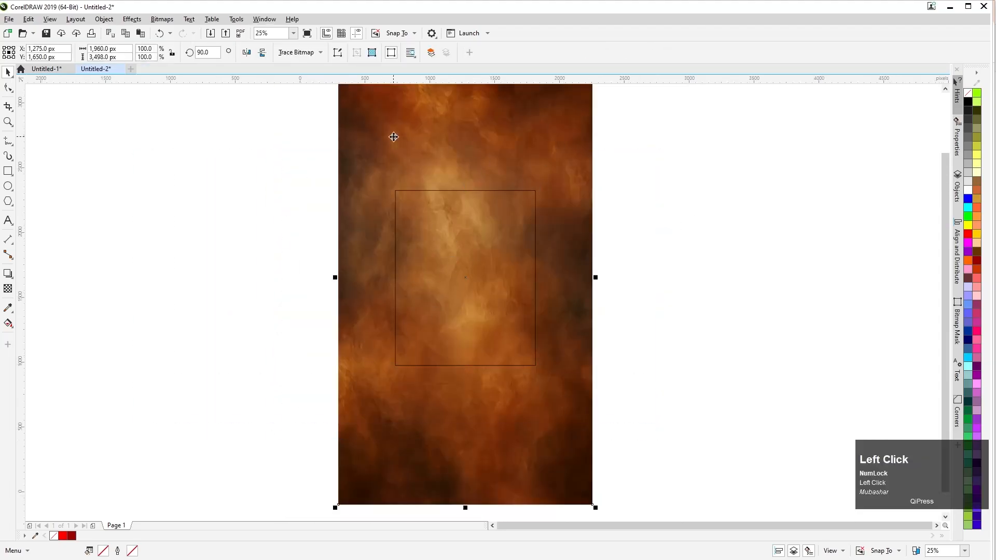
drag(367, 413, 638, 390)
shift+right_click(638, 390)
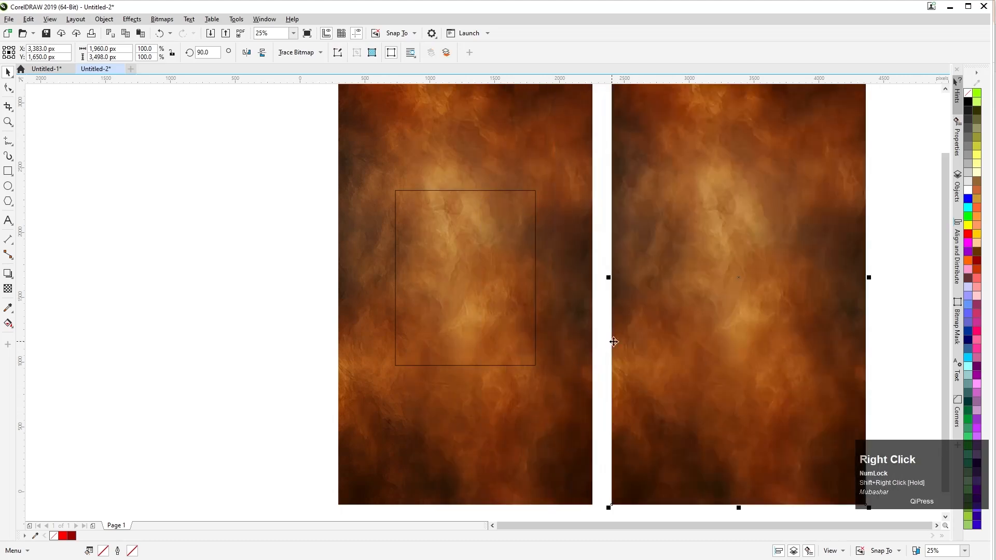
Step: Scale the original texture proportionally to about 1,212 × 2,163 px and move it straight up to about Y 1,848 px
click(340, 481)
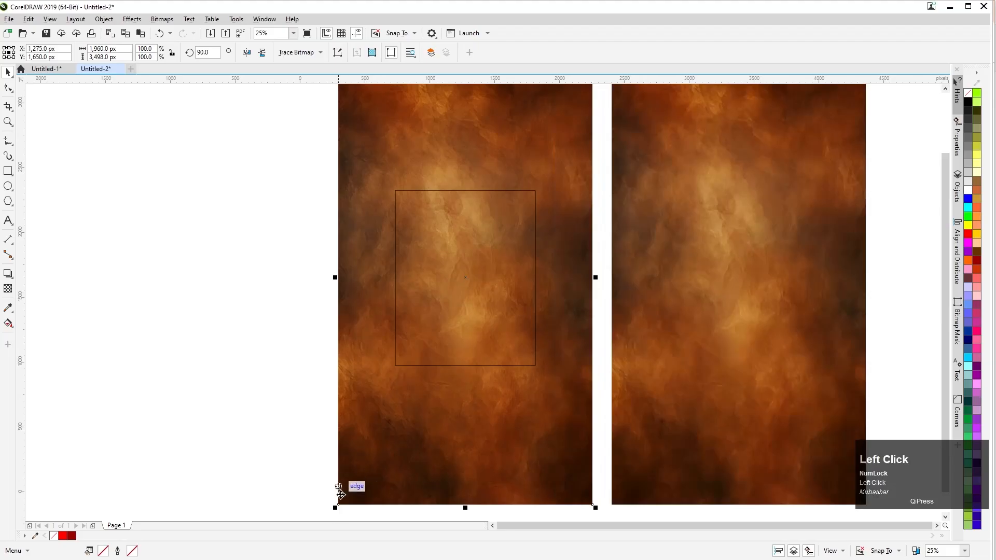
drag(335, 508, 384, 446)
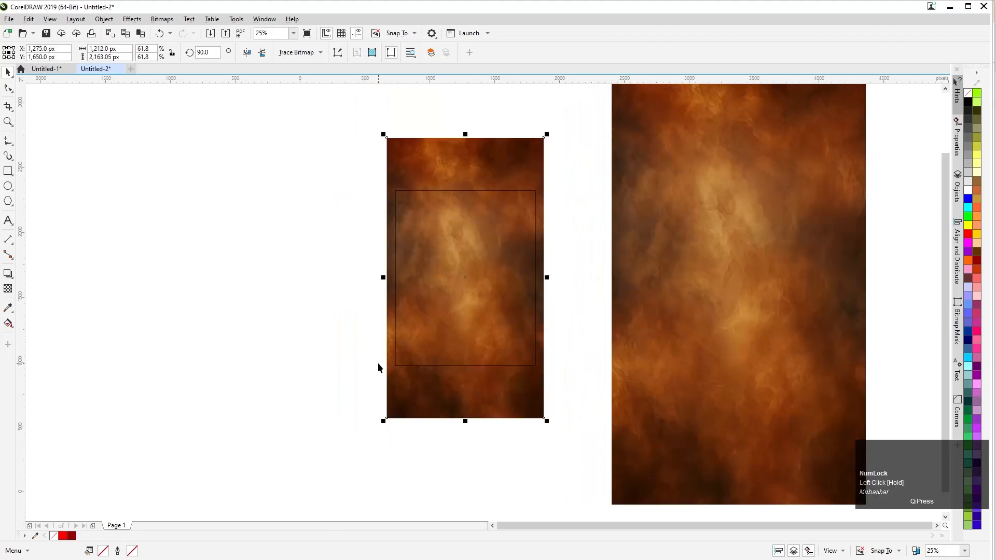
scroll(390, 341, up, 1)
scroll(542, 269, up, 1)
scroll(388, 384, down, 2)
scroll(450, 221, up, 1)
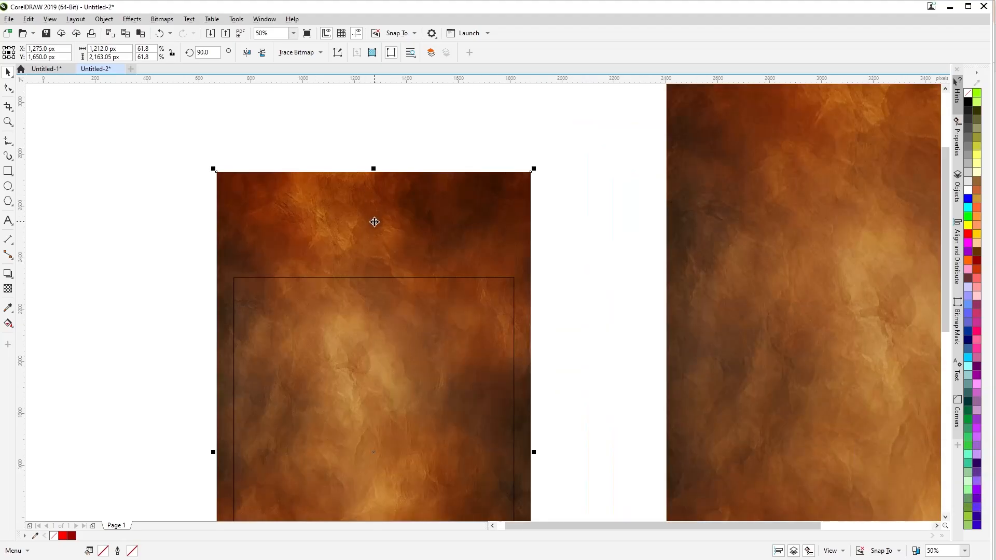
click(361, 240)
drag(362, 239, 355, 188)
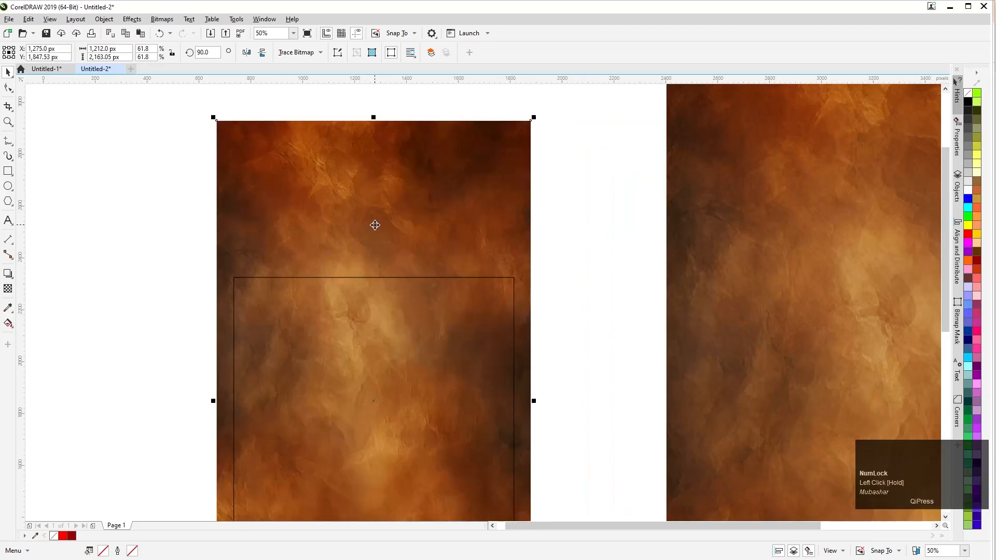
Step: Apply a linear transparency to the texture over the page, fading it downward from the page's upper third to full transparency near its lower edge
scroll(375, 225, up, 1)
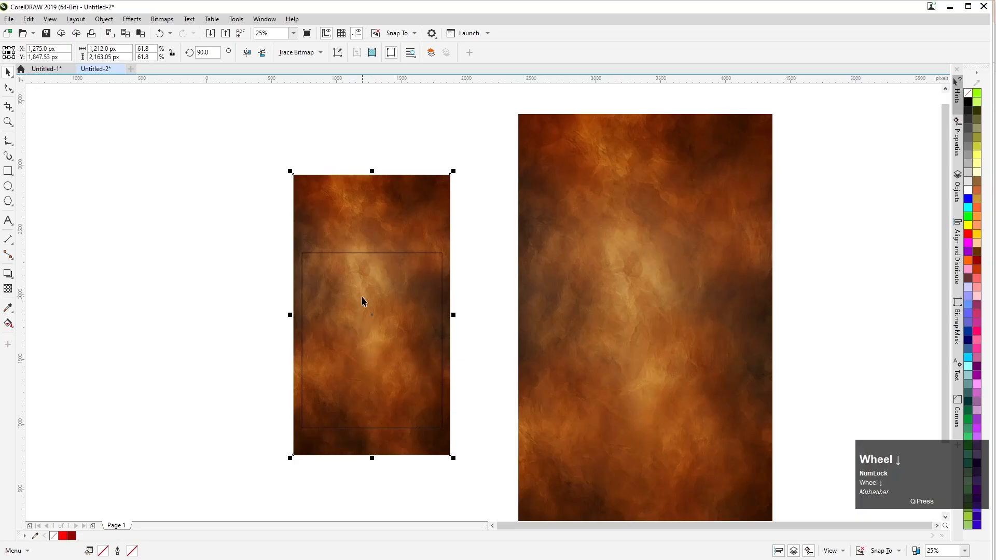
scroll(378, 289, up, 1)
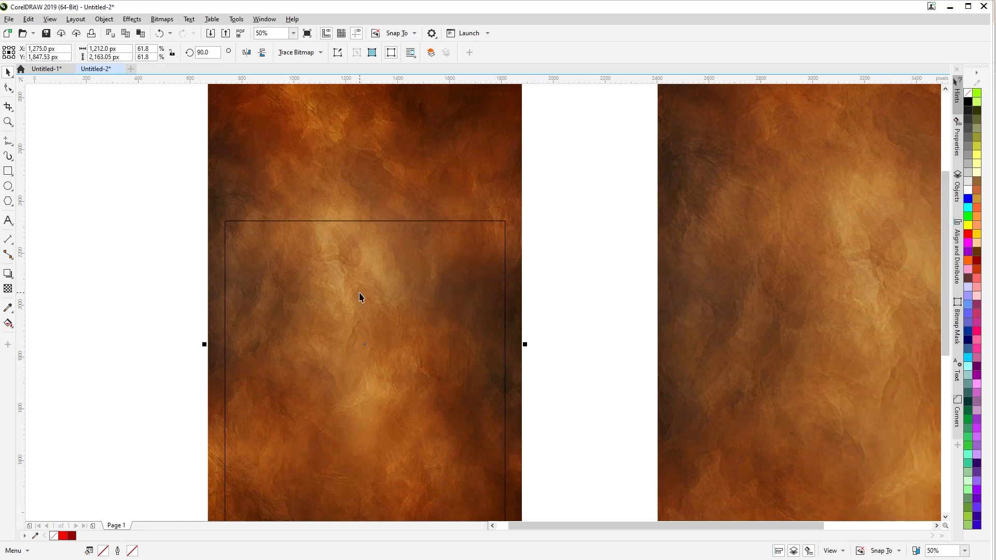
scroll(348, 276, down, 1)
scroll(329, 258, up, 1)
click(7, 288)
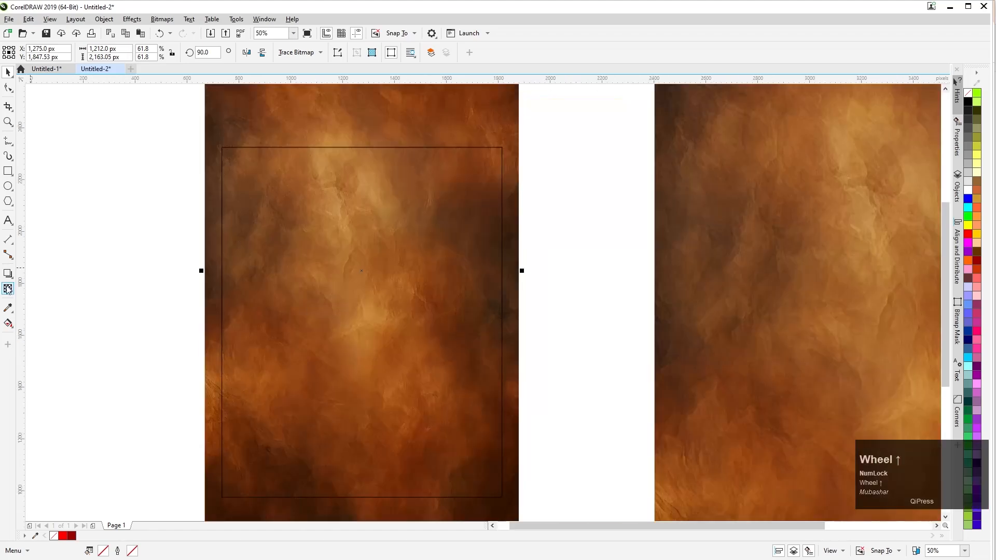
drag(365, 277, 365, 442)
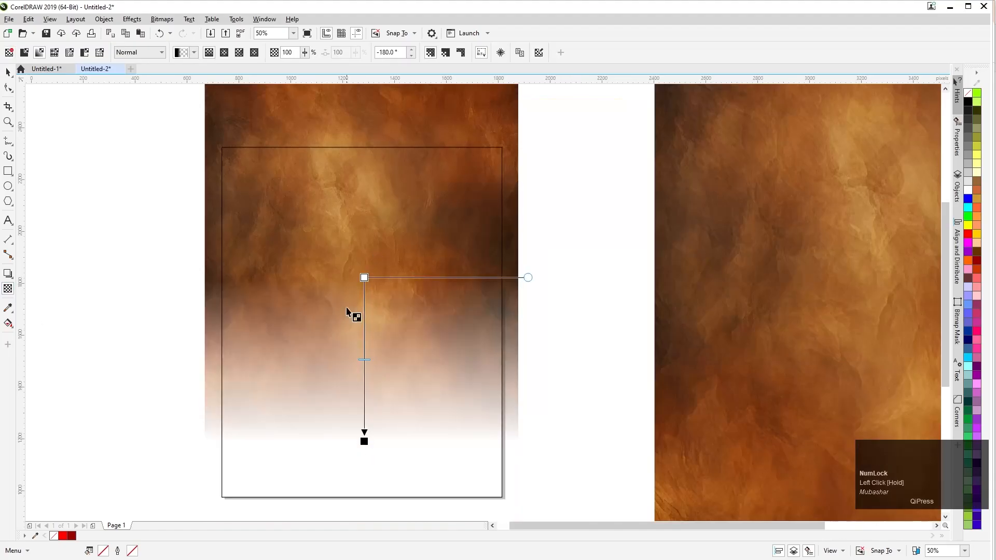
drag(364, 278, 365, 252)
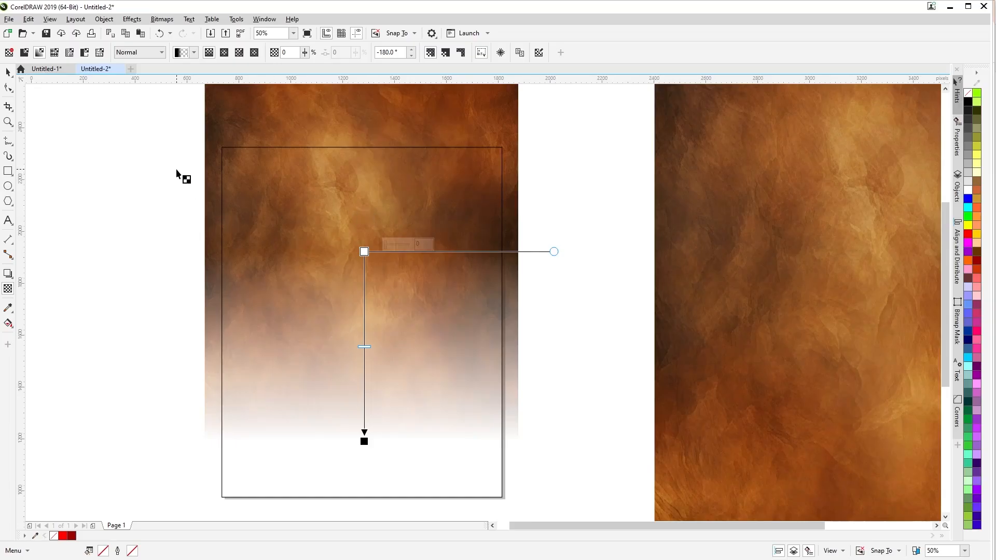
click(9, 74)
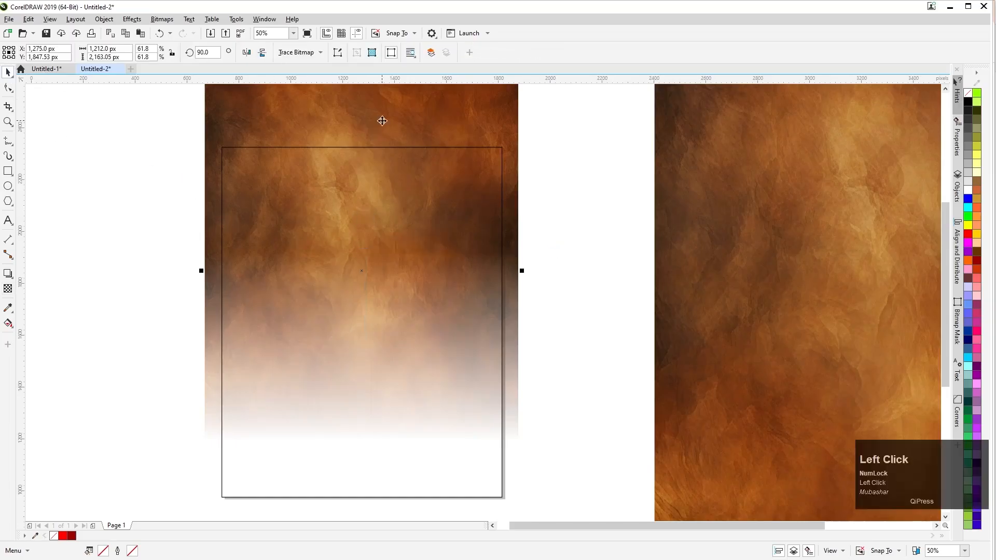
Step: PowerClip the faded texture image inside the page-sized rectangle
scroll(324, 272, down, 1)
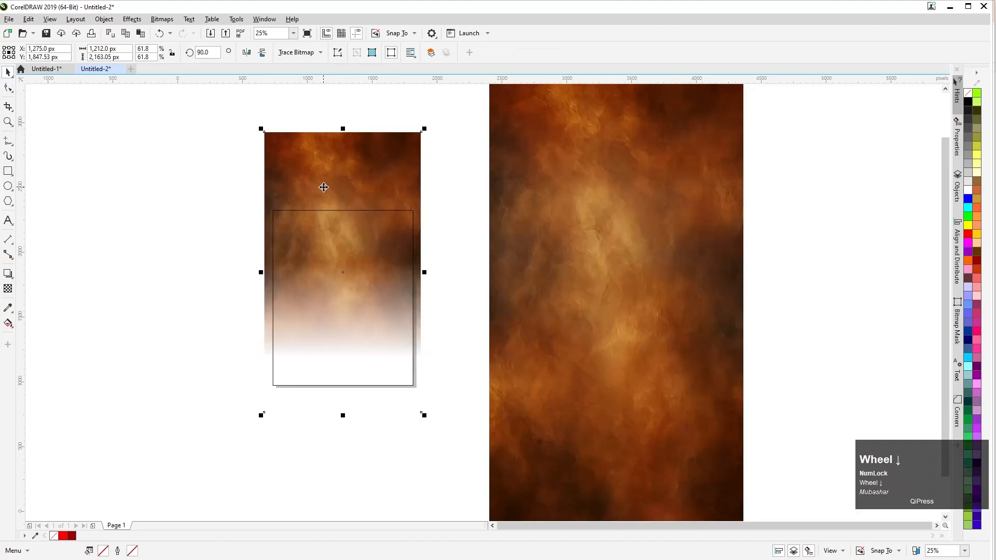
right_click(314, 149)
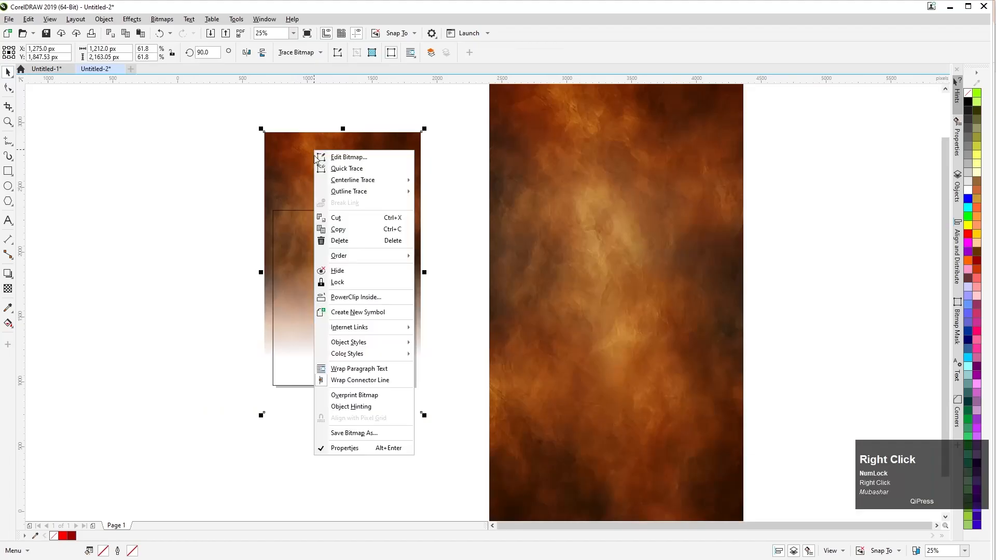
click(356, 297)
click(356, 346)
click(163, 410)
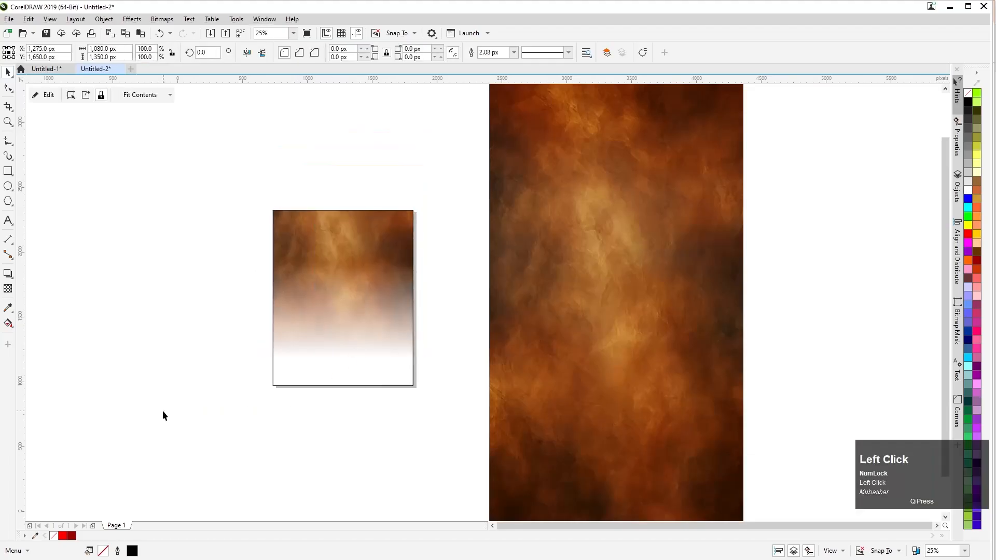
Step: Scale the full-size texture copy beside the page proportionally to about 692 × 1,235 px and centre it on the page
click(360, 308)
click(612, 216)
scroll(596, 229, down, 3)
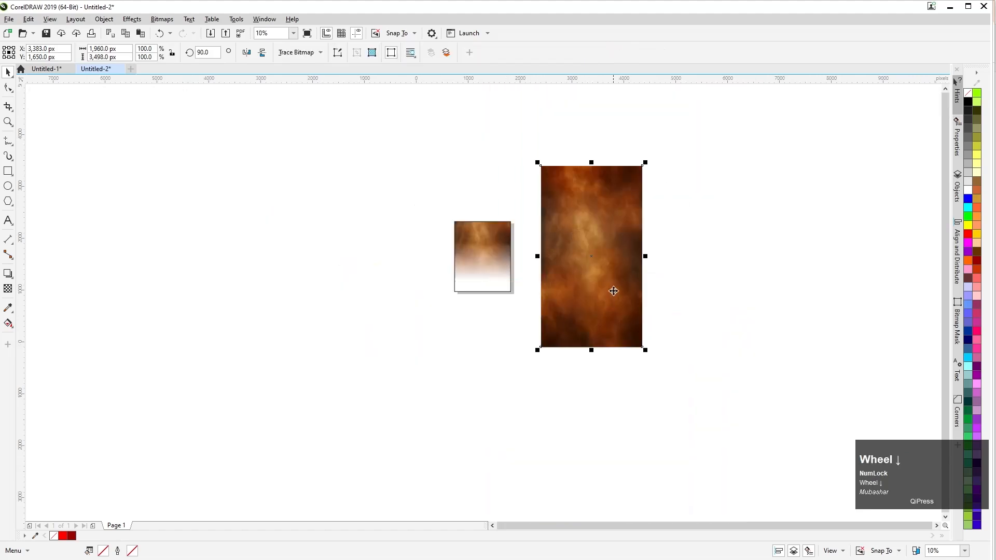
scroll(674, 224, up, 3)
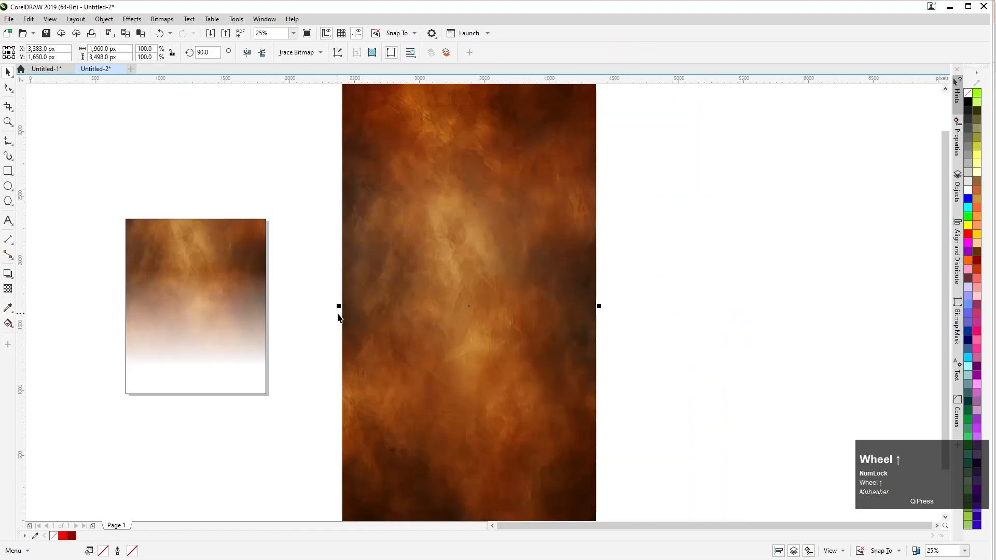
scroll(357, 246, down, 3)
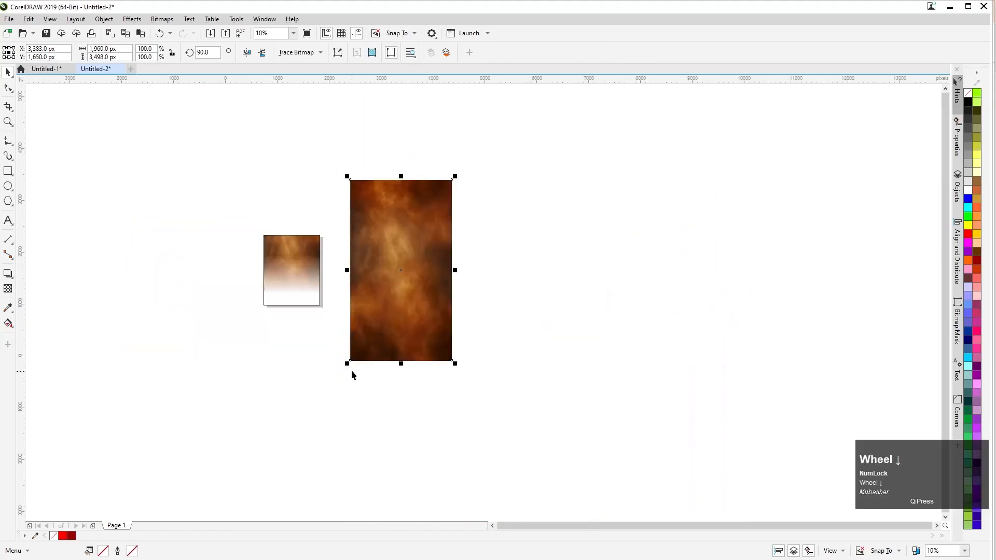
drag(347, 365, 379, 335)
key(p)
Step: Enlarge the centred texture copy proportionally about its centre to about 1,295 × 2,312 px, extending past the page edges
scroll(303, 303, up, 5)
scroll(125, 402, up, 2)
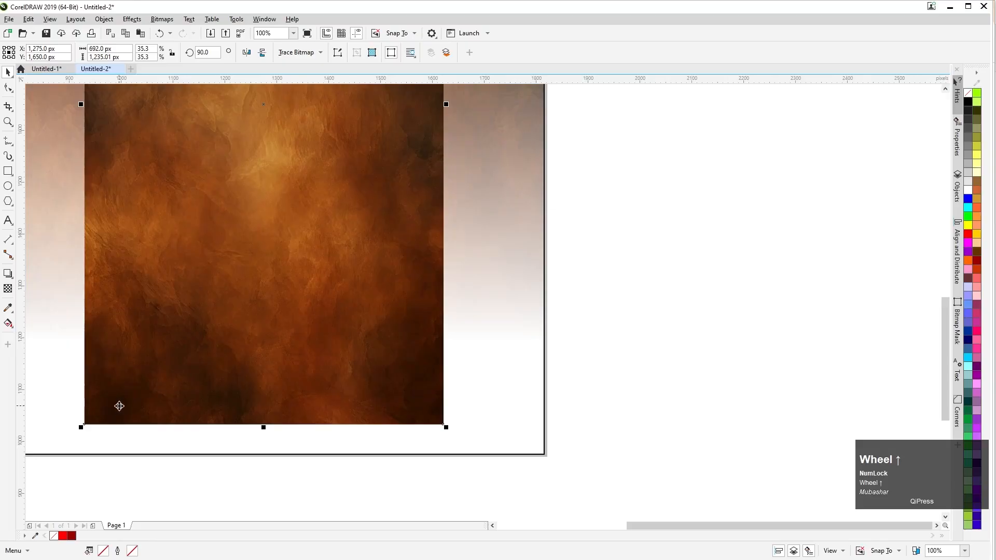
scroll(342, 349, down, 2)
key(F4)
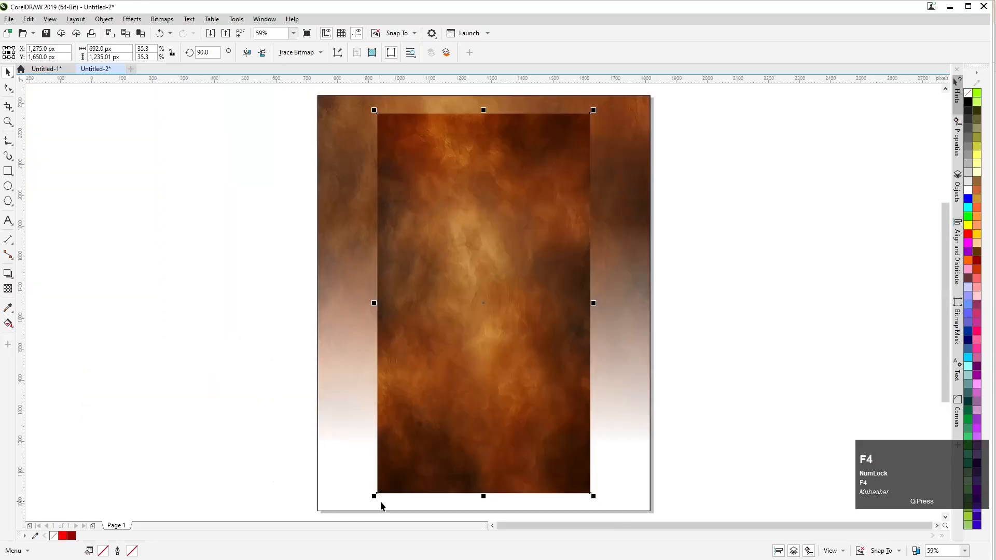
drag(370, 499, 282, 512)
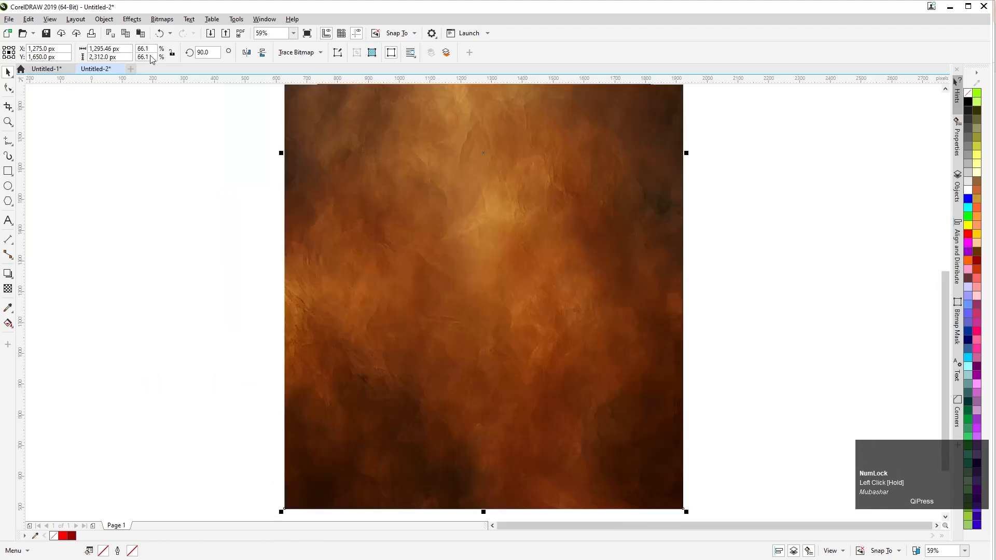
Step: Apply a Gaussian Blur with a radius of 24.7 pixels to the enlarged texture copy
click(132, 19)
mouse_move(180, 83)
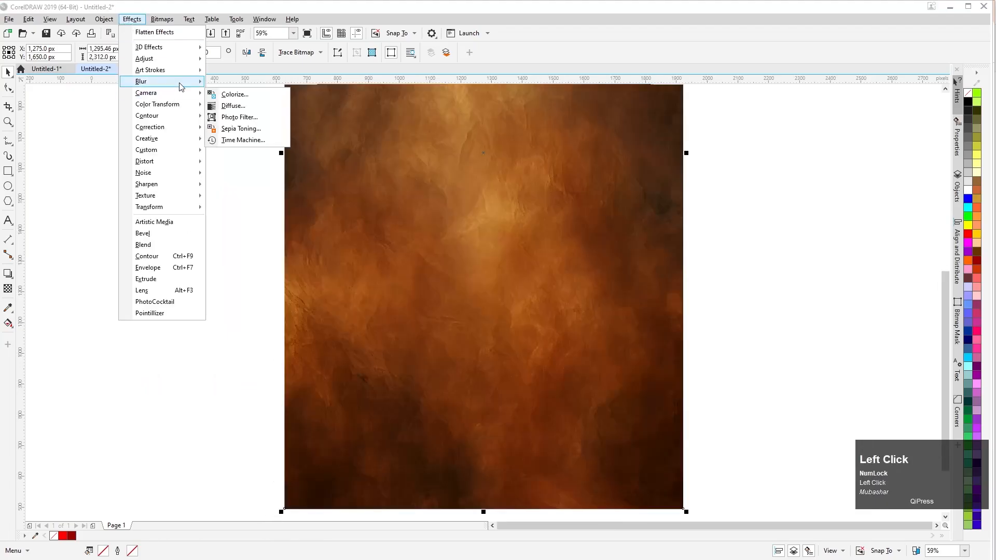
click(240, 94)
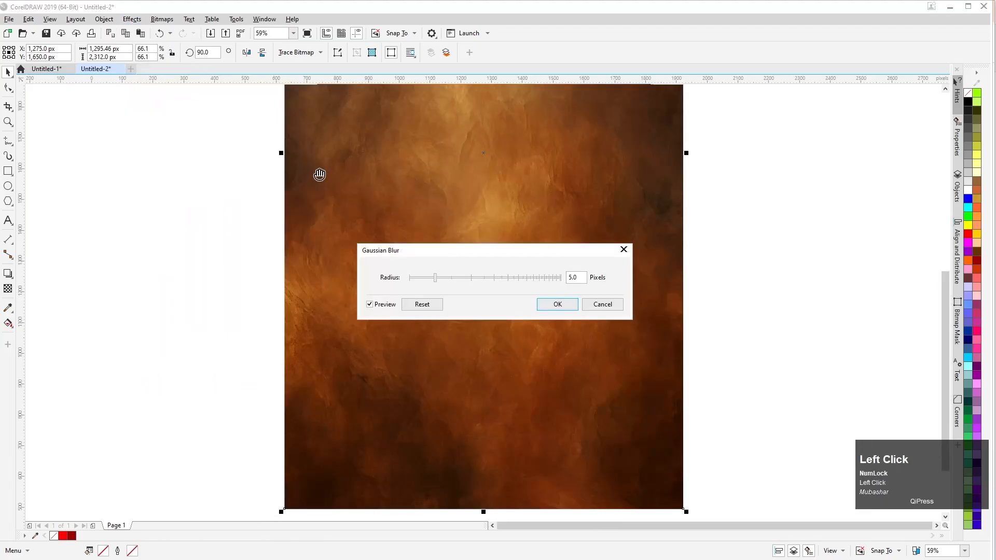
click(466, 279)
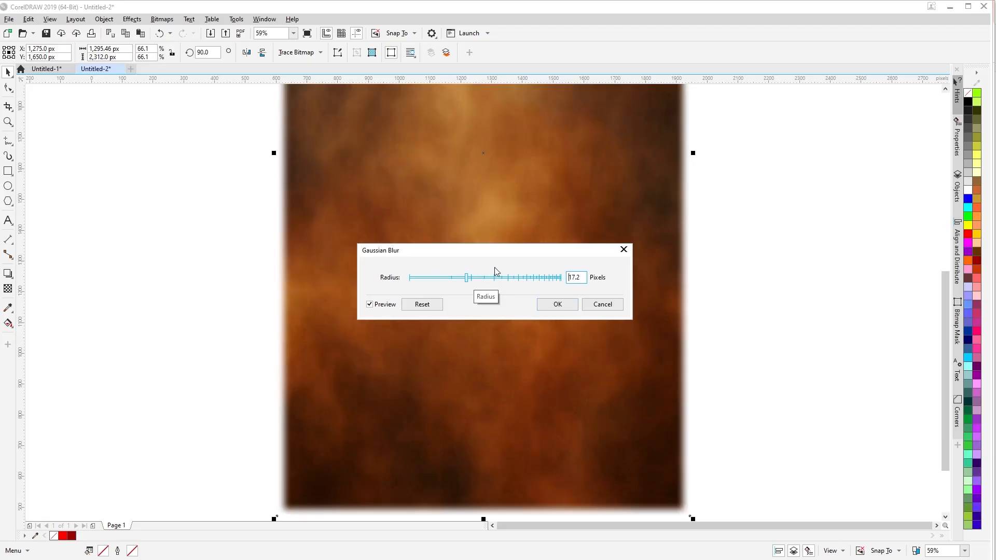
drag(508, 250, 473, 250)
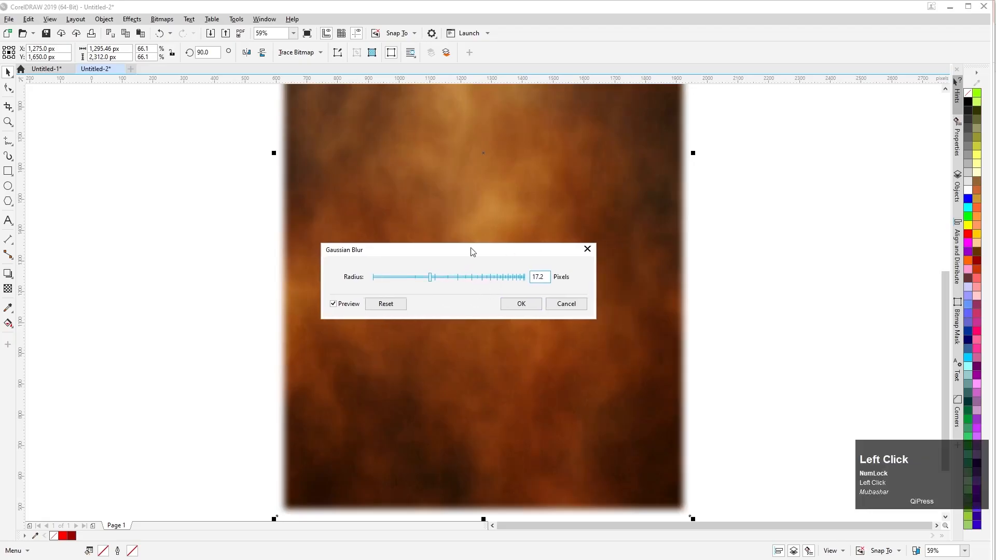
click(454, 279)
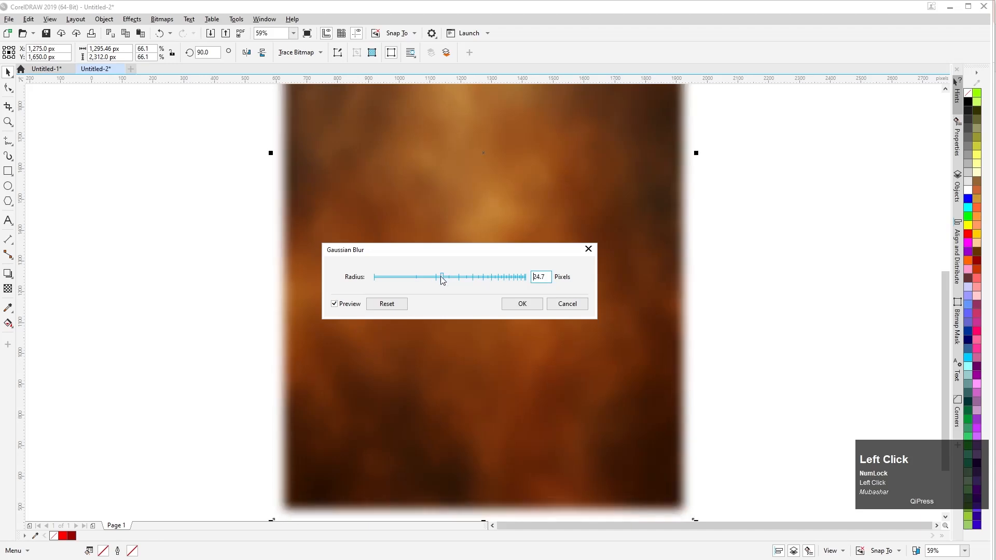
click(522, 305)
Step: Send the blurred texture copy to the back, behind the page-sized frame with the faded texture
scroll(155, 259, down, 4)
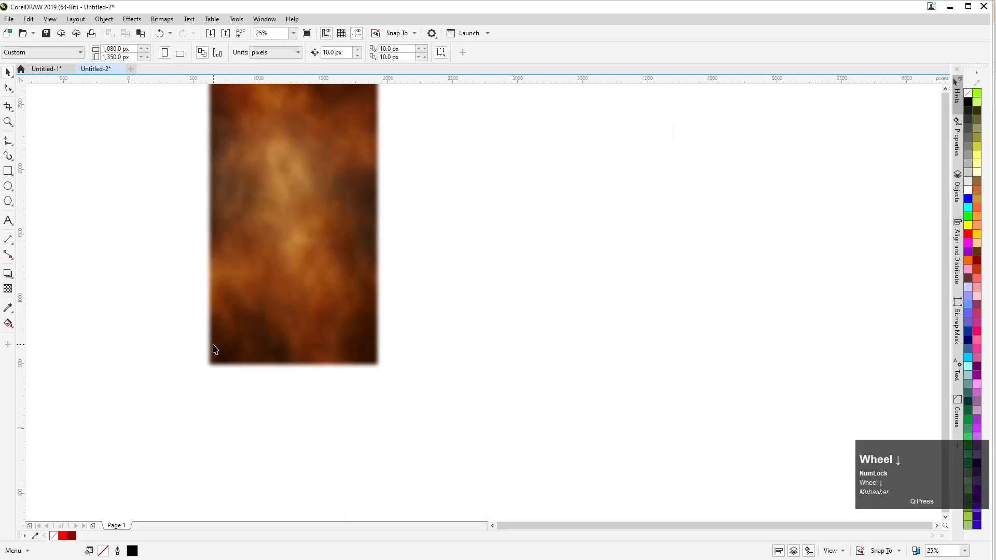
click(212, 350)
key(shift+Page_Down)
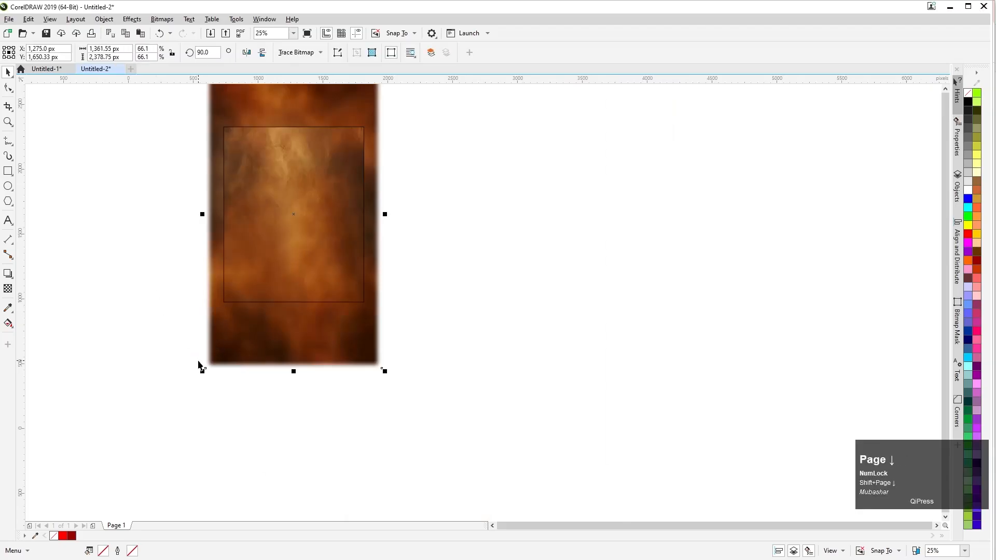
key(F4)
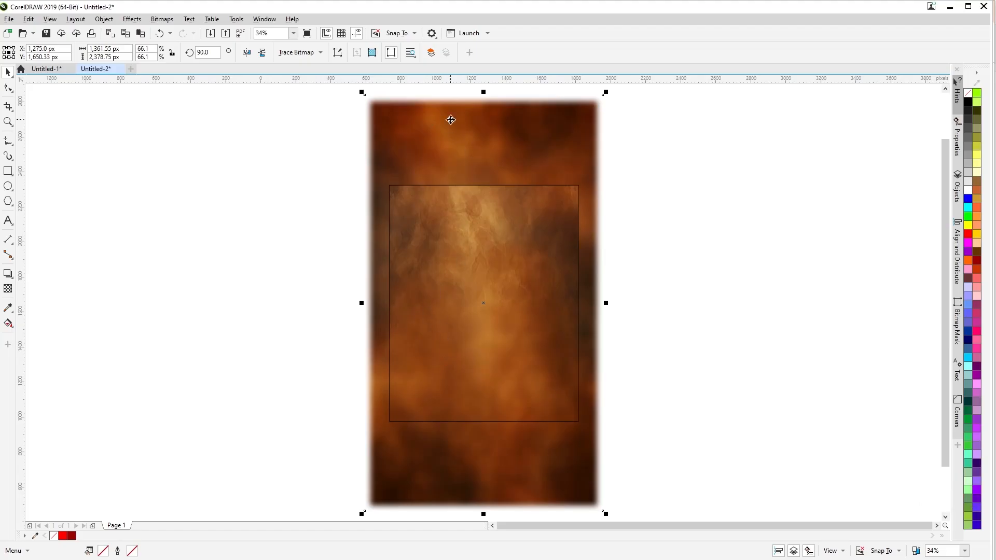
Step: PowerClip the blurred texture inside the same page-sized frame
right_click(472, 127)
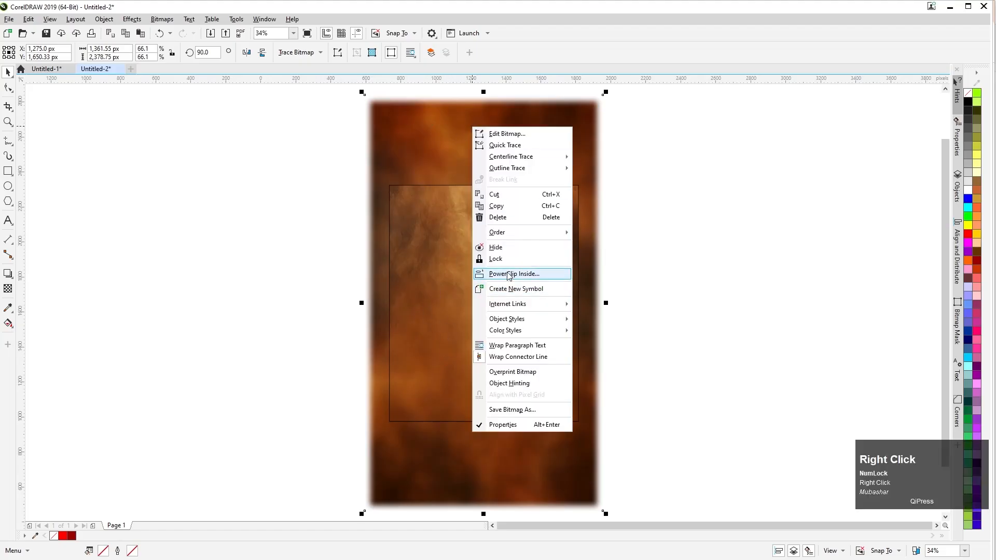
click(511, 274)
click(490, 383)
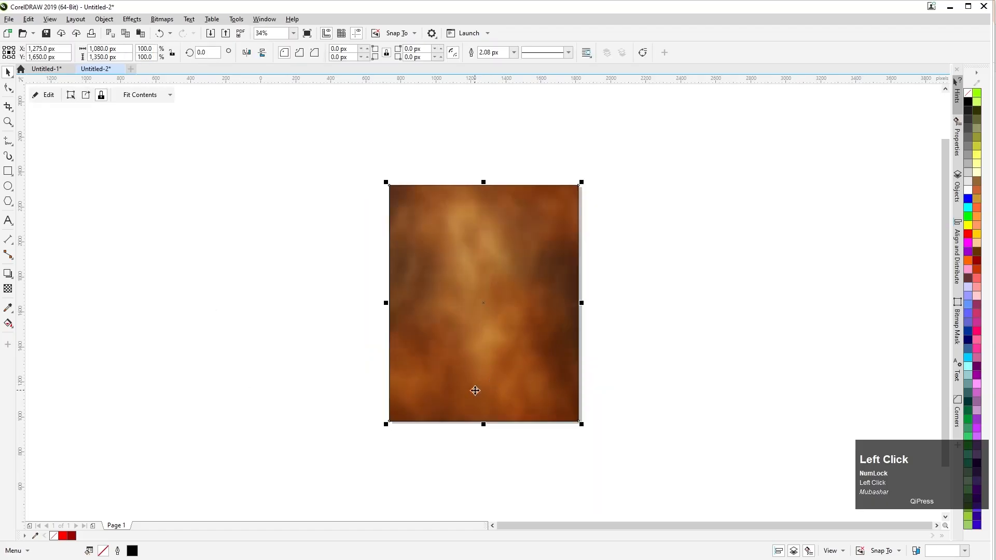
key(F4)
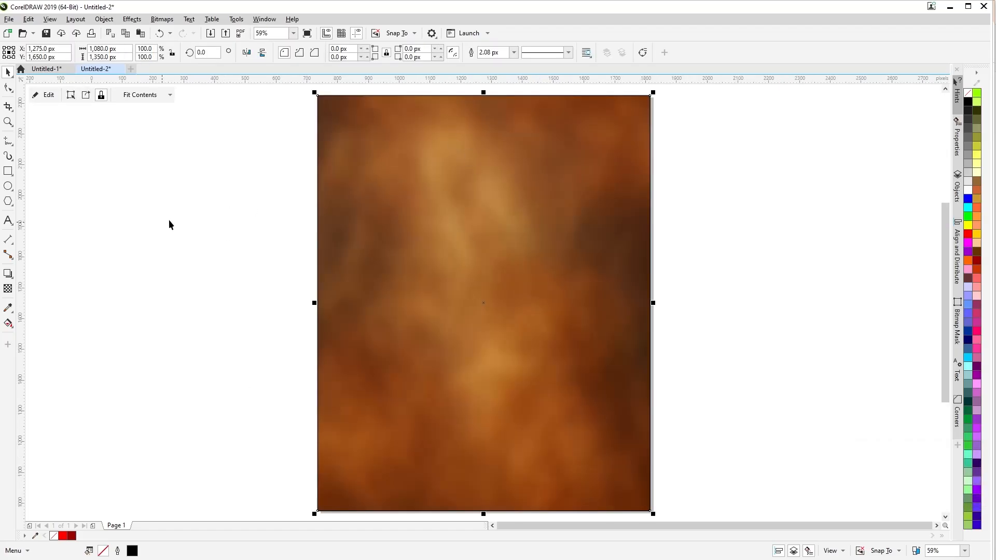
click(173, 201)
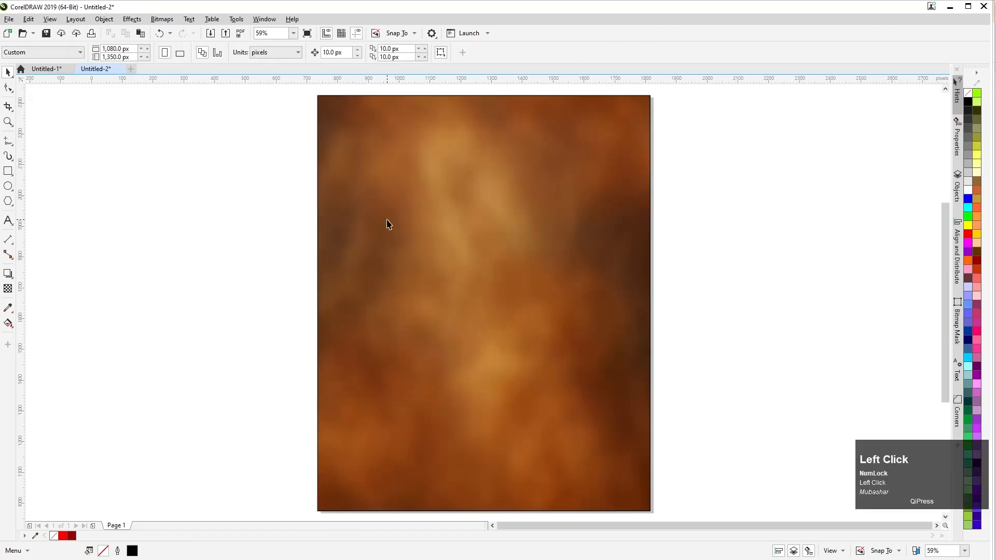
Step: Edit the frame's PowerClip contents to place the blurred texture behind the faded one, finish editing, and remove the frame's outline
double_click(419, 208)
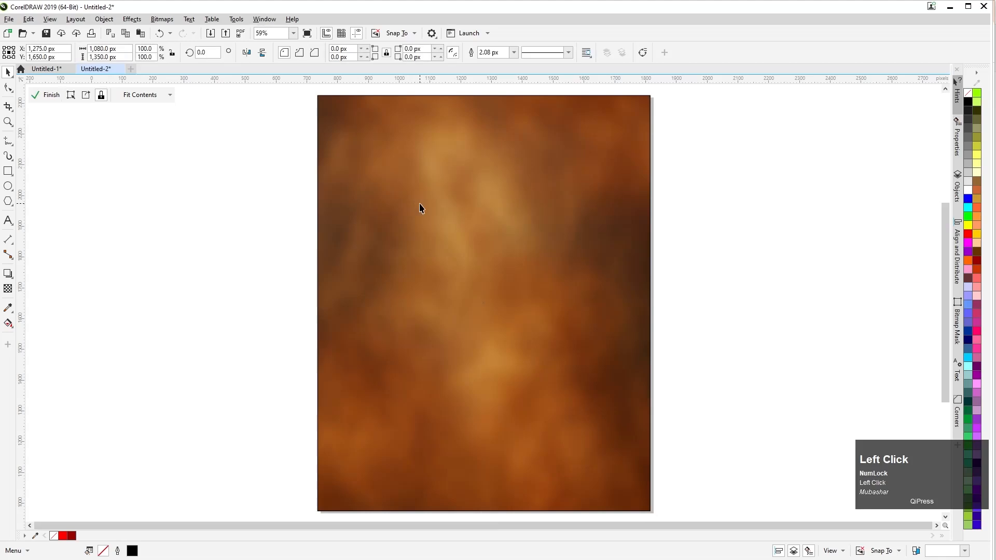
scroll(332, 233, down, 1)
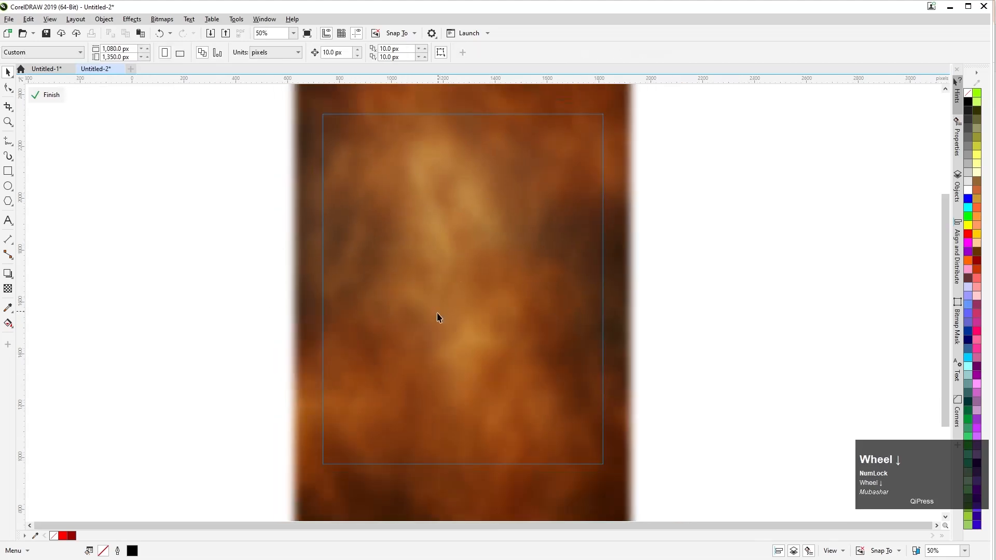
click(452, 479)
key(shift+Page_Down)
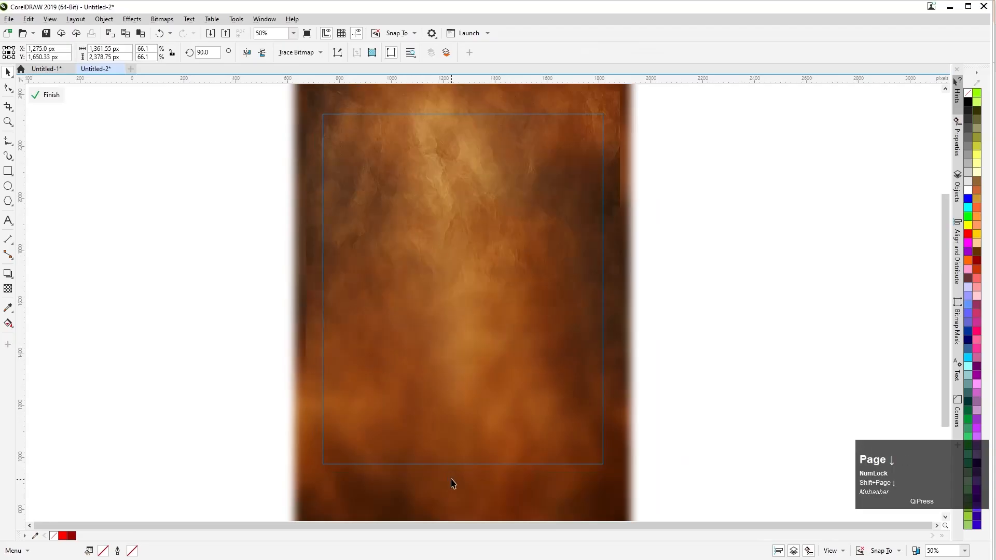
click(49, 94)
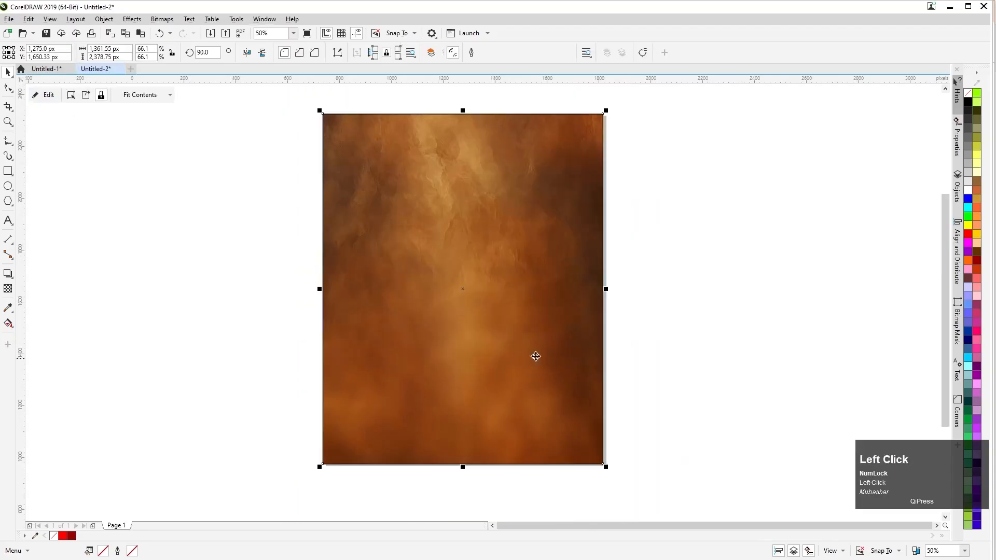
key(F4)
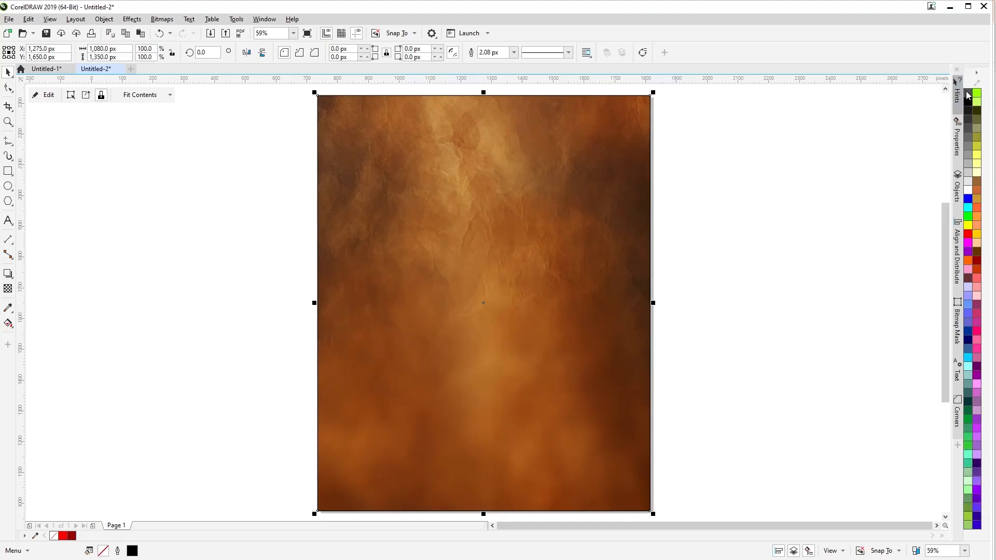
right_click(968, 95)
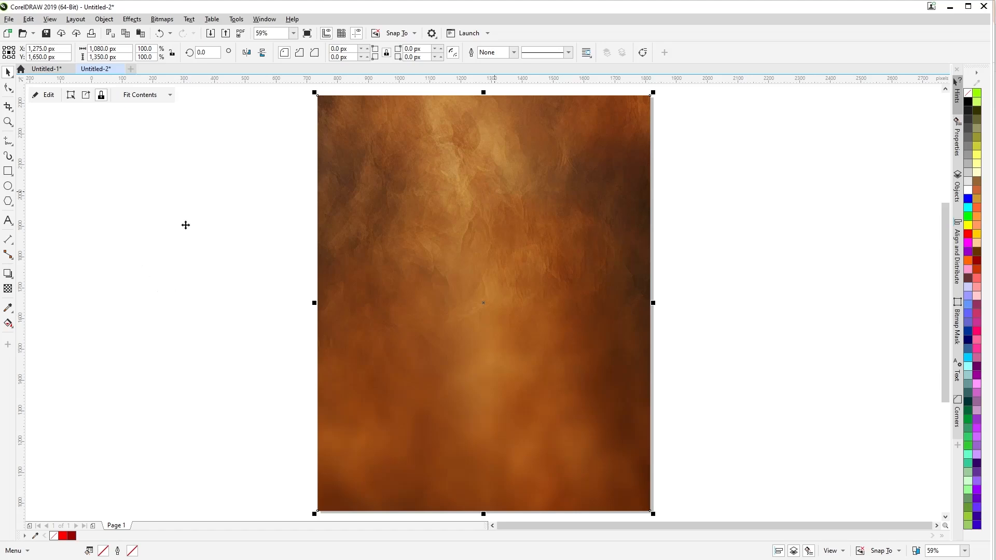
Step: Switch to the browser's silk background image results and look through them for a suitable silk fabric texture
click(394, 552)
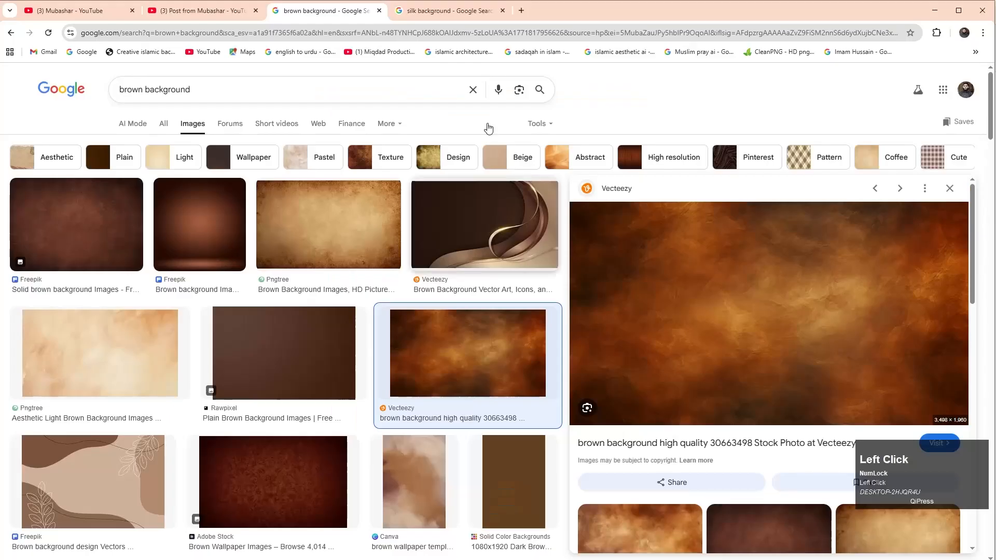
click(417, 12)
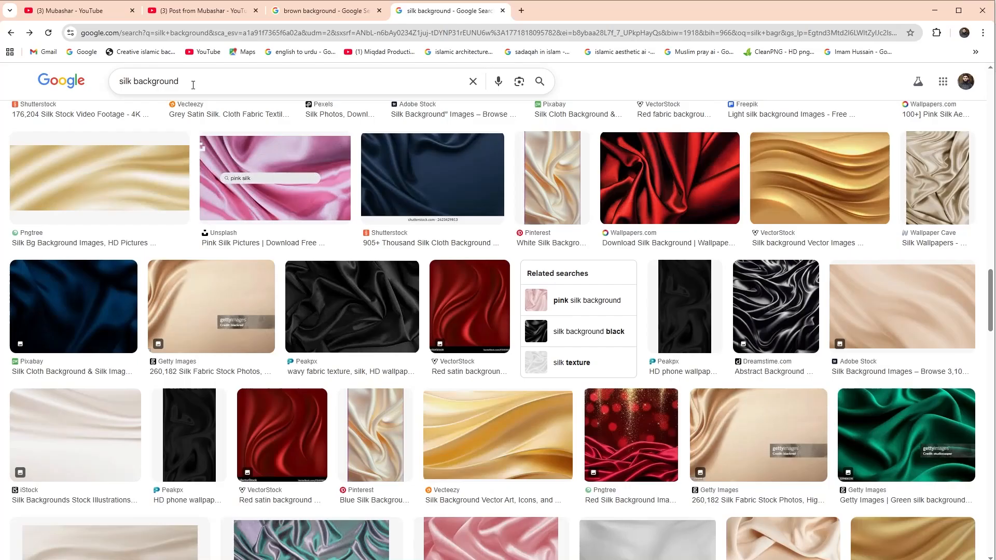
scroll(197, 272, up, 1)
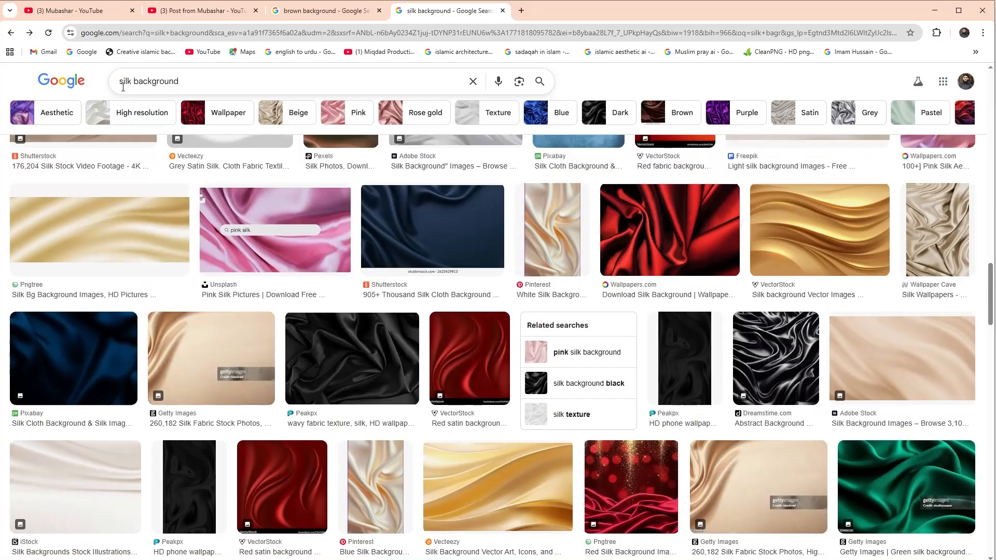
scroll(254, 233, up, 6)
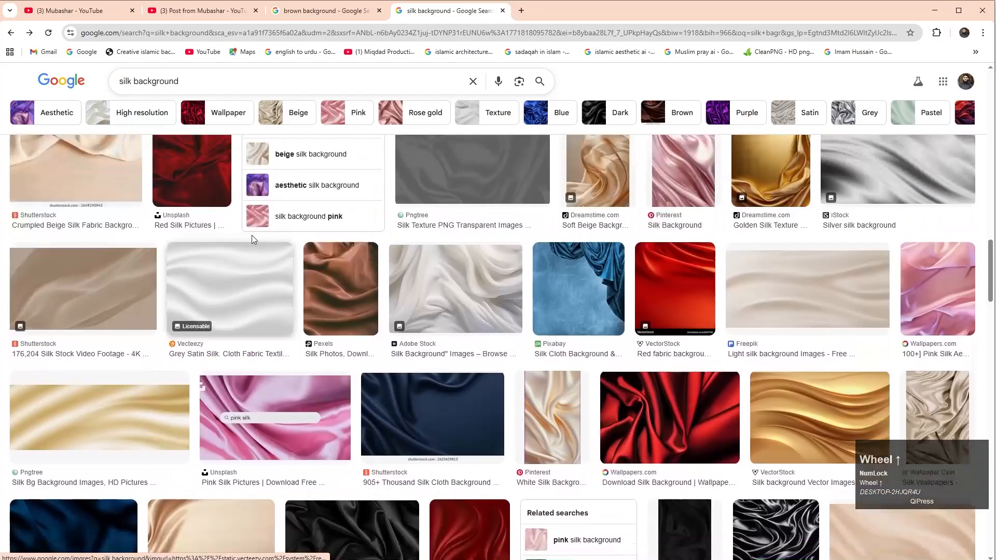
scroll(253, 233, up, 6)
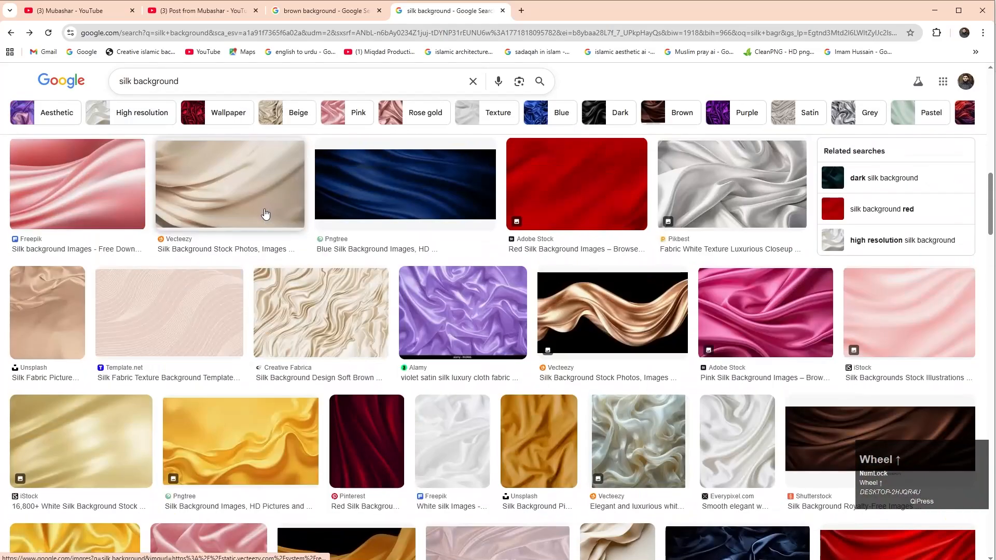
scroll(265, 214, up, 6)
scroll(262, 205, down, 4)
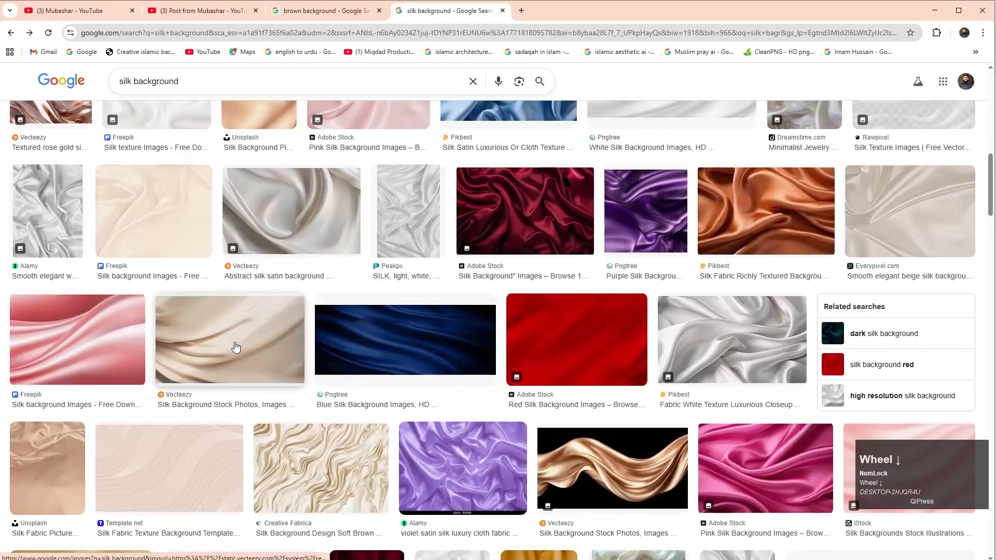
scroll(248, 330, up, 6)
scroll(299, 286, up, 2)
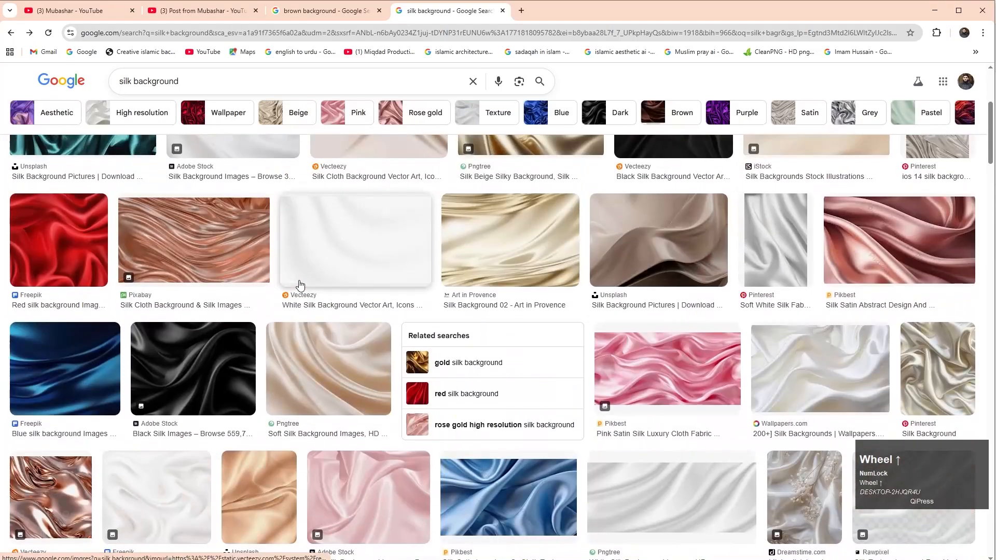
scroll(299, 284, down, 4)
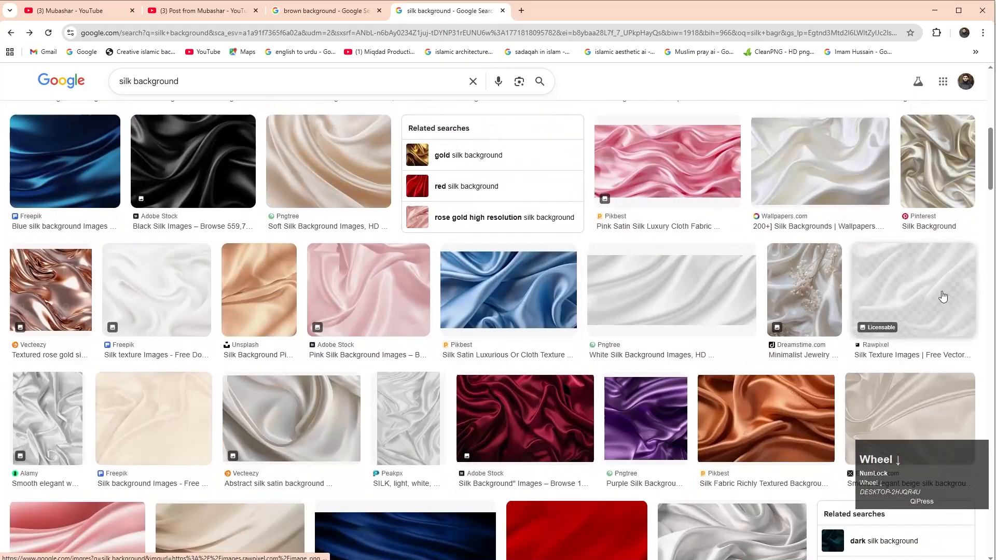
scroll(701, 285, up, 6)
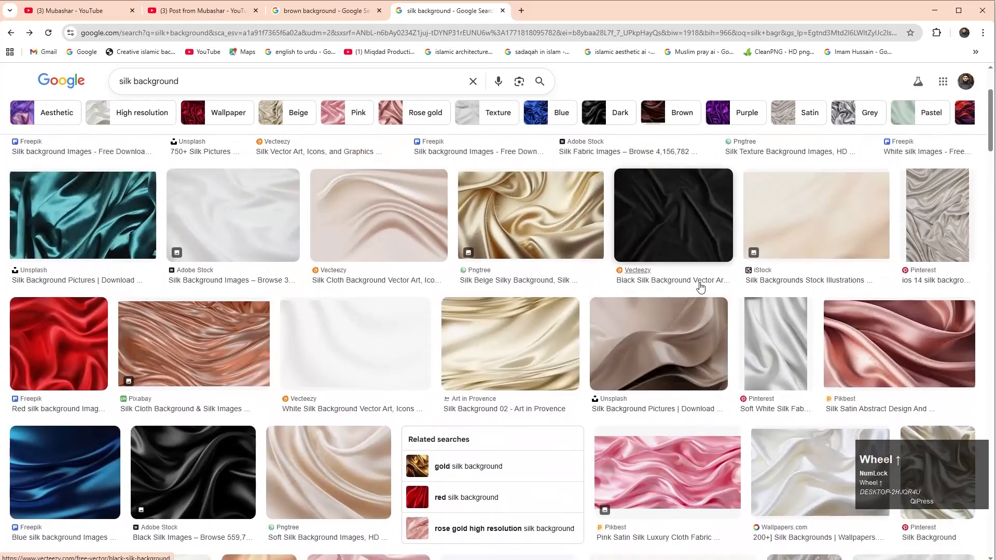
scroll(394, 249, up, 1)
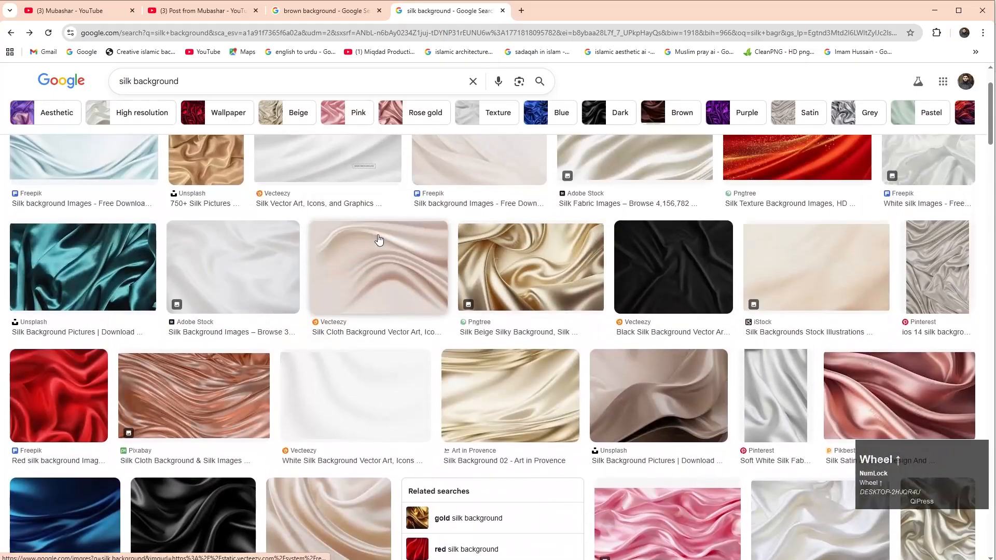
scroll(375, 259, up, 2)
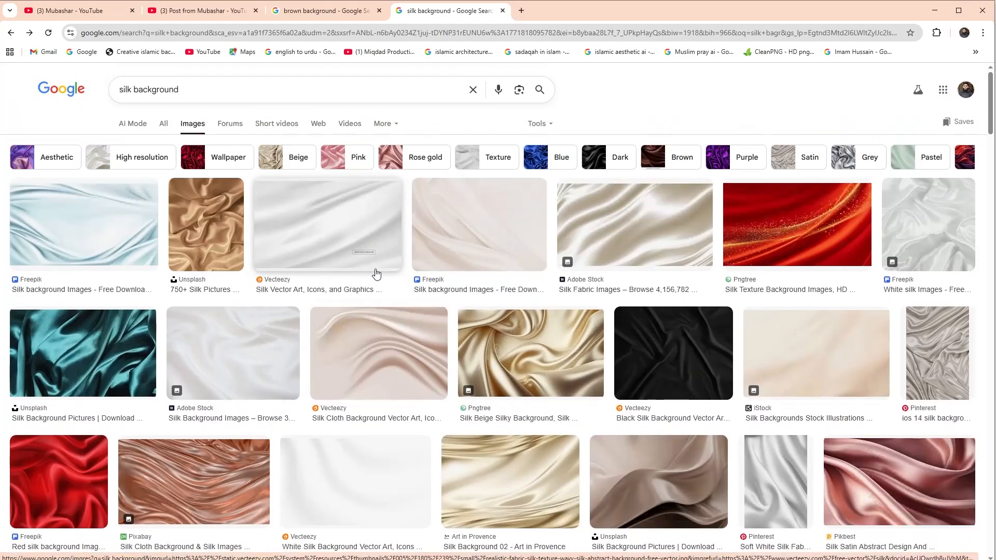
scroll(377, 275, down, 1)
scroll(377, 275, down, 10)
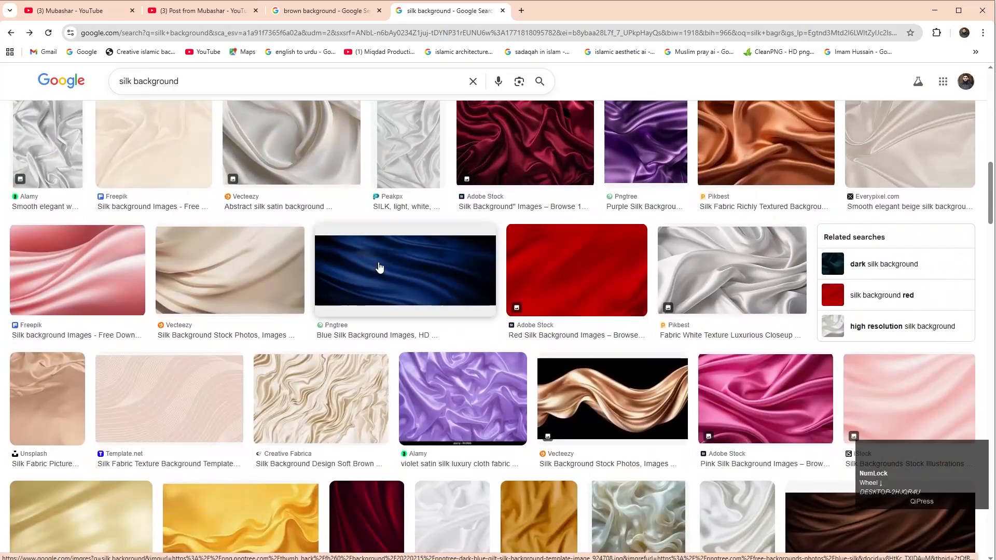
scroll(378, 268, down, 6)
scroll(378, 266, down, 2)
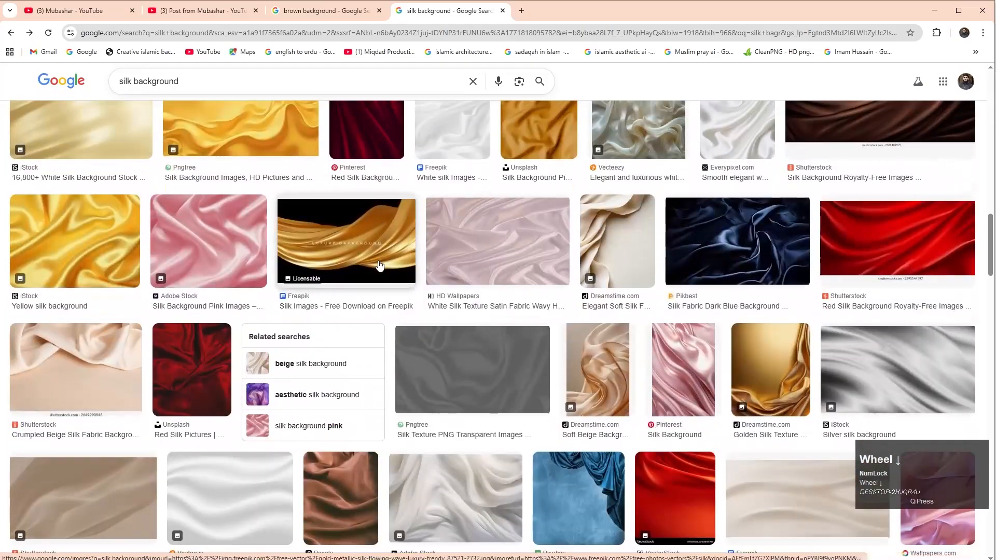
scroll(364, 291, down, 4)
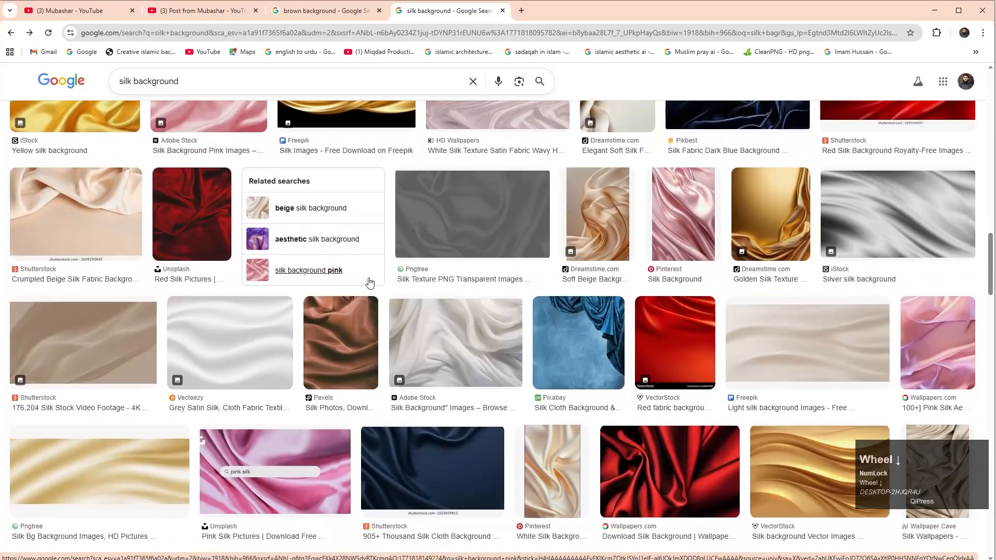
scroll(370, 283, down, 3)
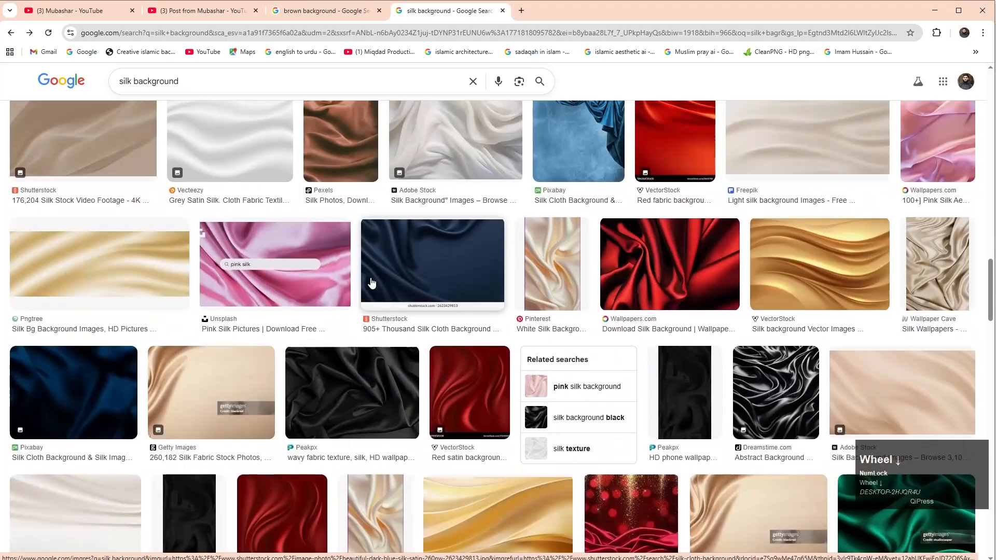
Step: Open the golden wavy silk image from VectorStock and copy the image
click(801, 267)
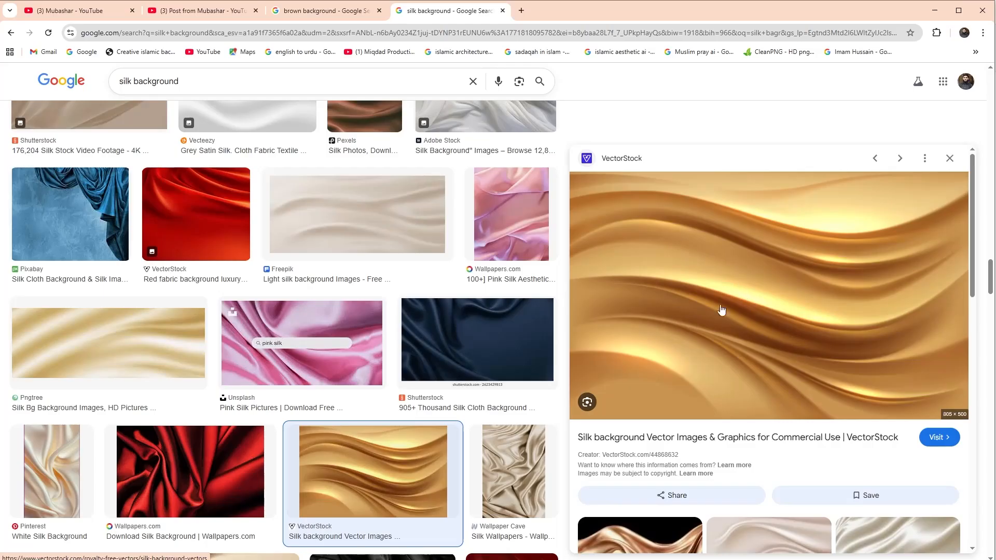
right_click(707, 276)
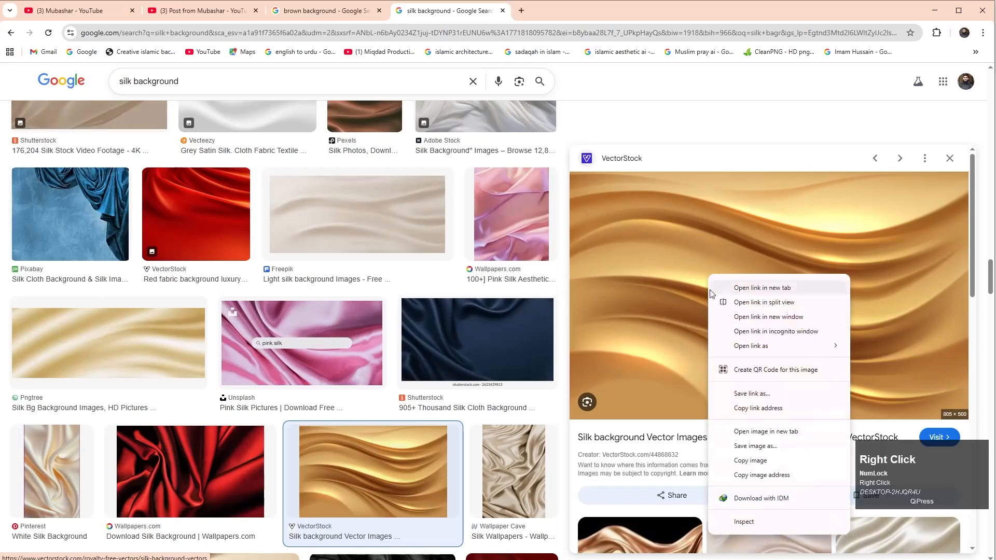
click(742, 463)
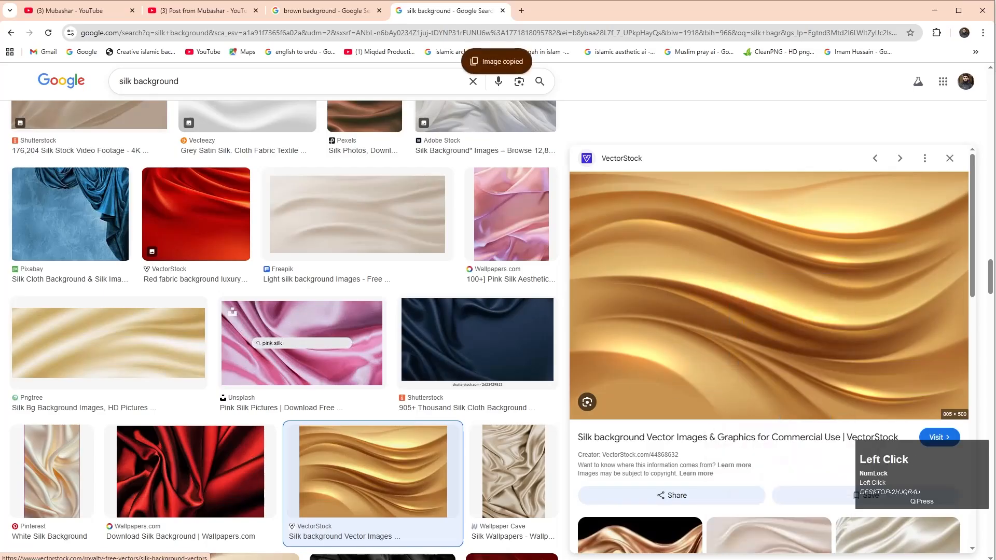
Step: Switch to CorelDRAW, paste the golden silk image into Untitled-2 and move it across the poster's left edge
mouse_move(261, 559)
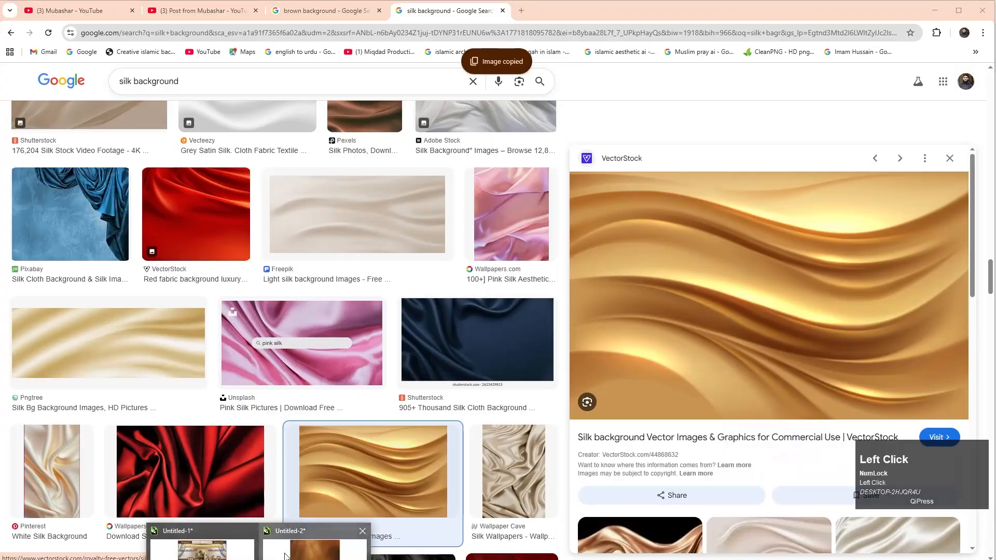
click(315, 549)
click(171, 257)
key(ctrl+v)
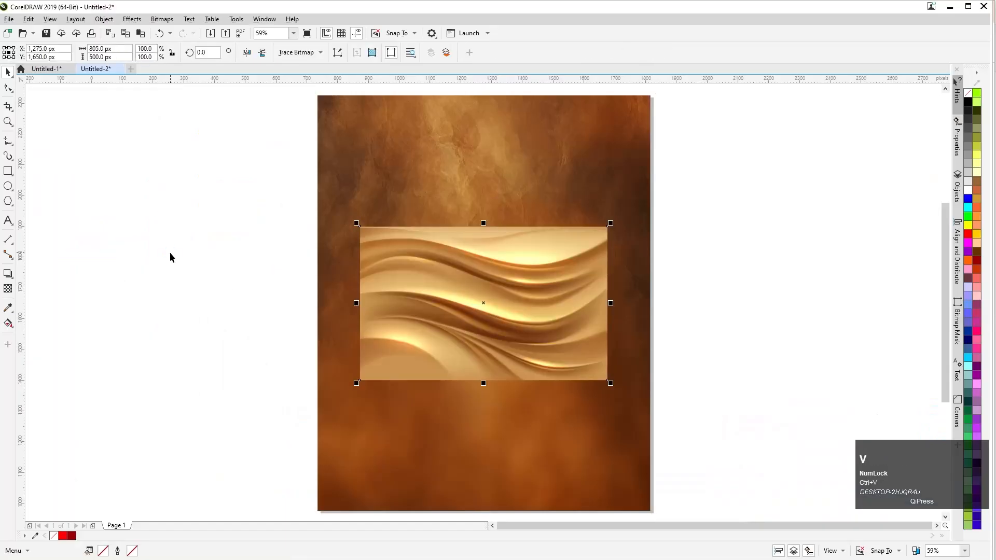
drag(422, 315, 457, 316)
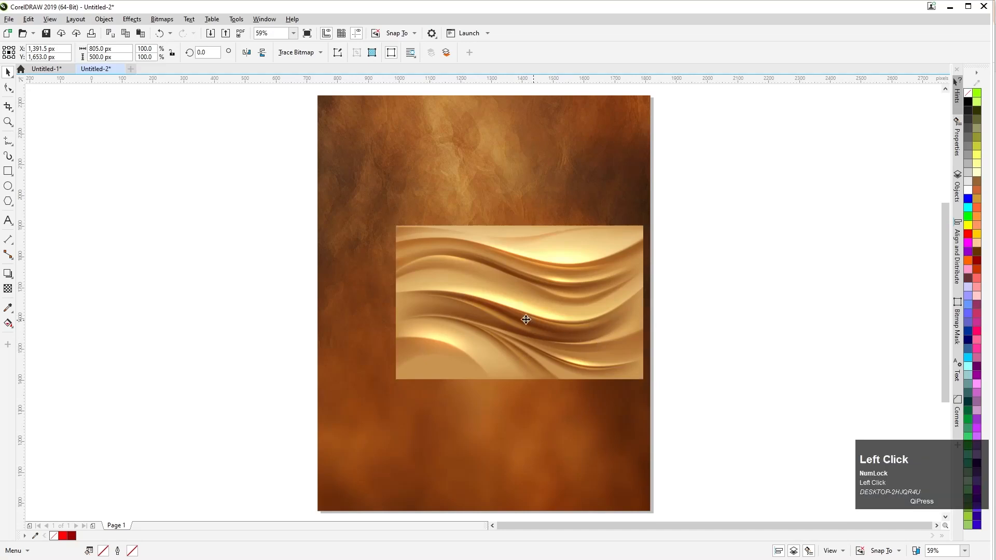
drag(608, 310, 410, 305)
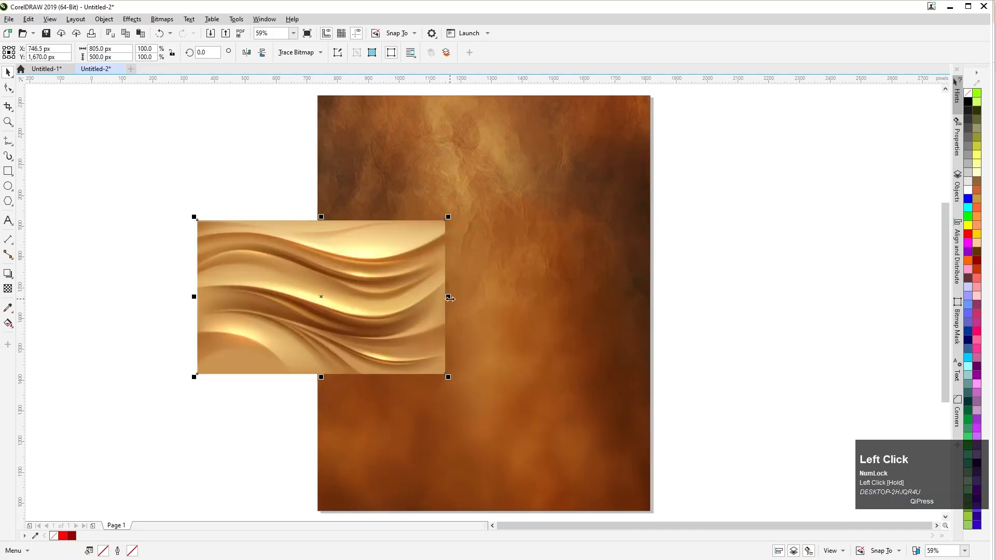
Step: Create a horizontally mirrored copy of the silk image directly adjoining the original's left side
drag(449, 299, 286, 306)
drag(474, 302, 128, 314)
right_click(128, 313)
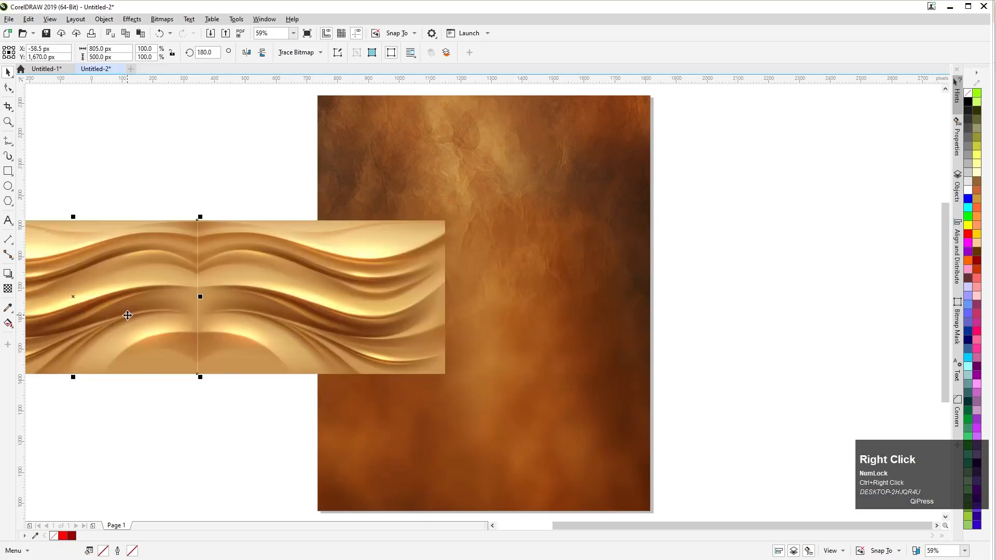
Step: Try nudging the mirrored silk copy 10 px over the seam with the original, and restore its position
scroll(360, 289, up, 5)
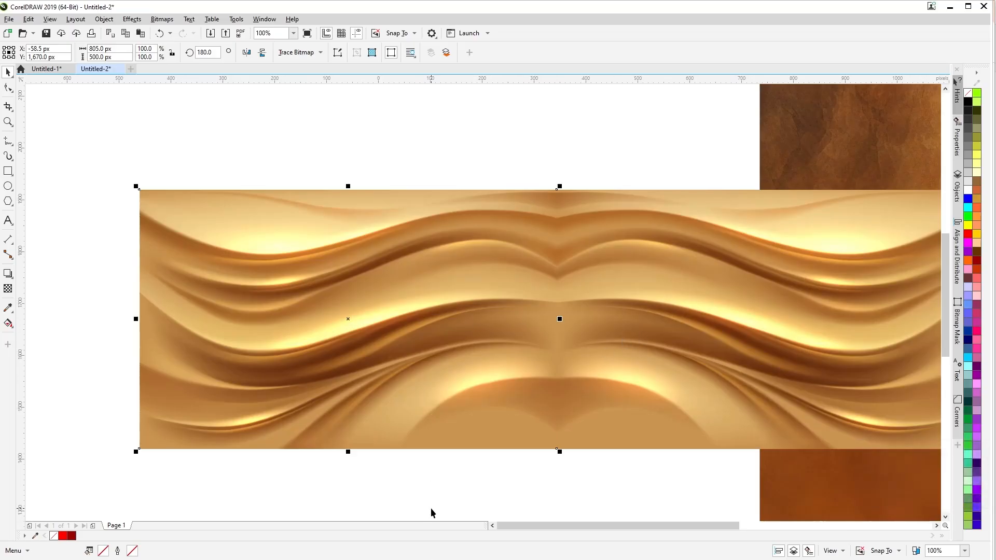
click(438, 406)
key(Right)
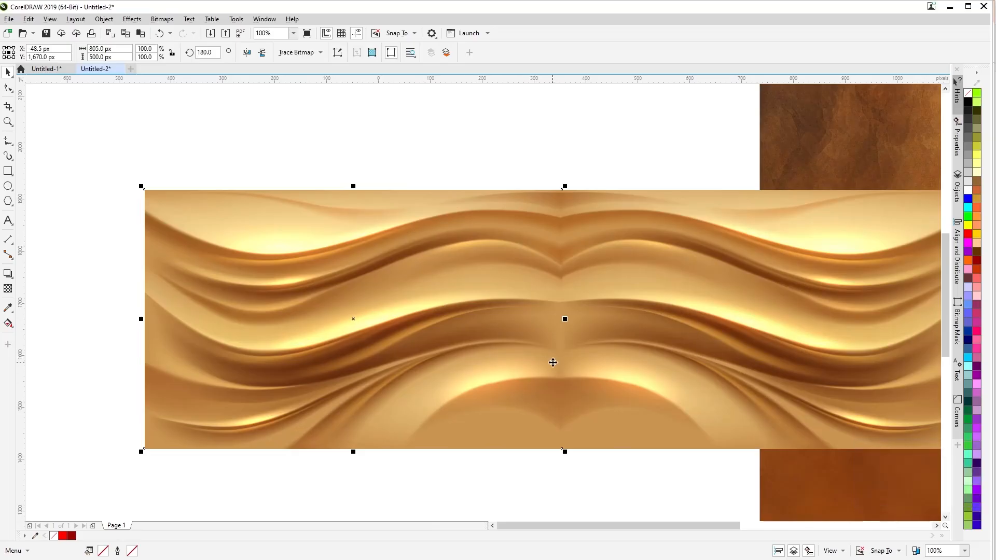
key(Left)
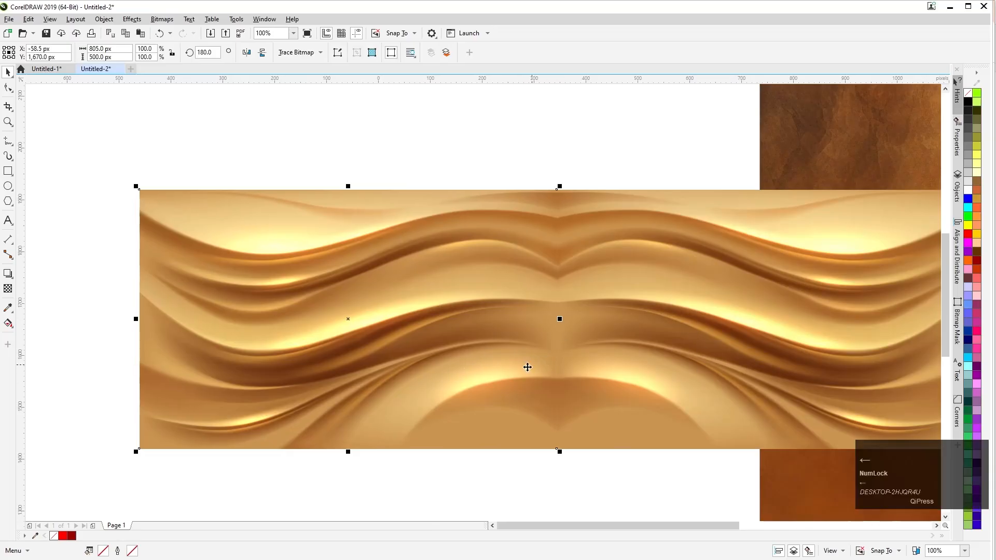
Step: Select both silk halves and convert them to a single bitmap
shift+click(666, 346)
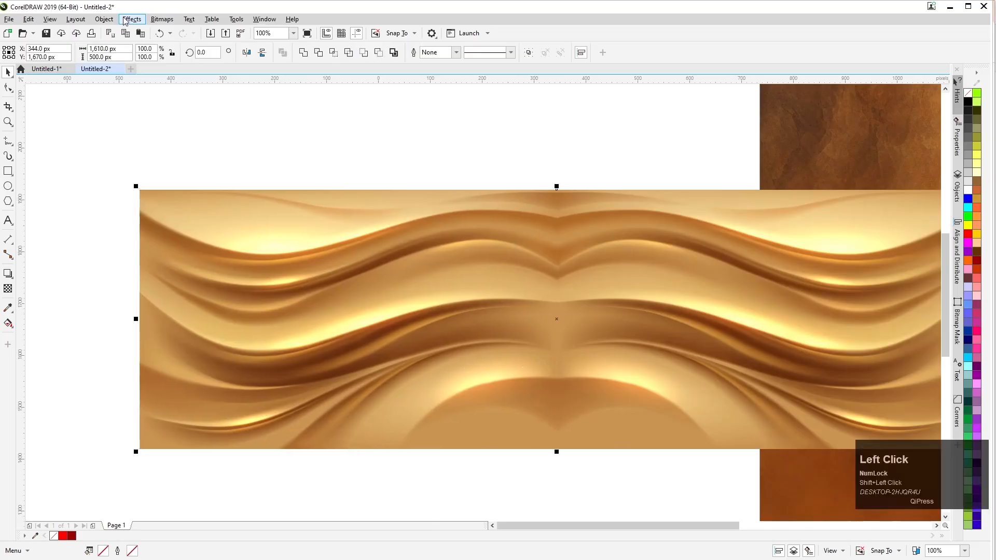
click(159, 21)
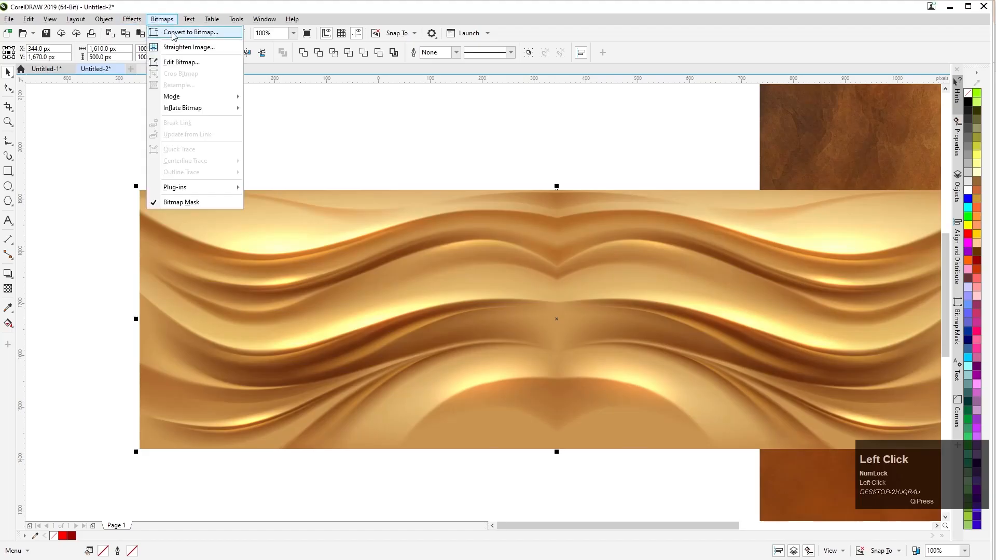
click(172, 32)
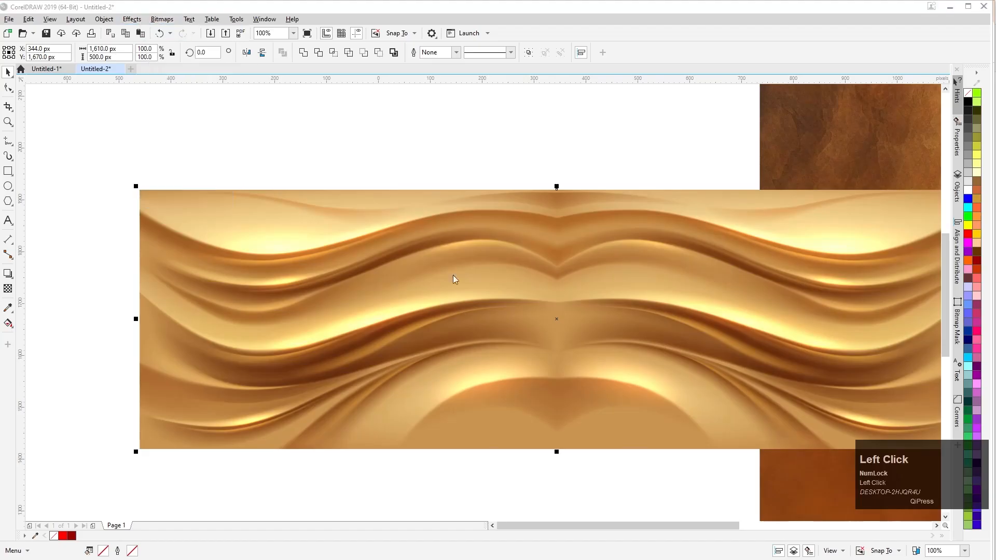
click(504, 346)
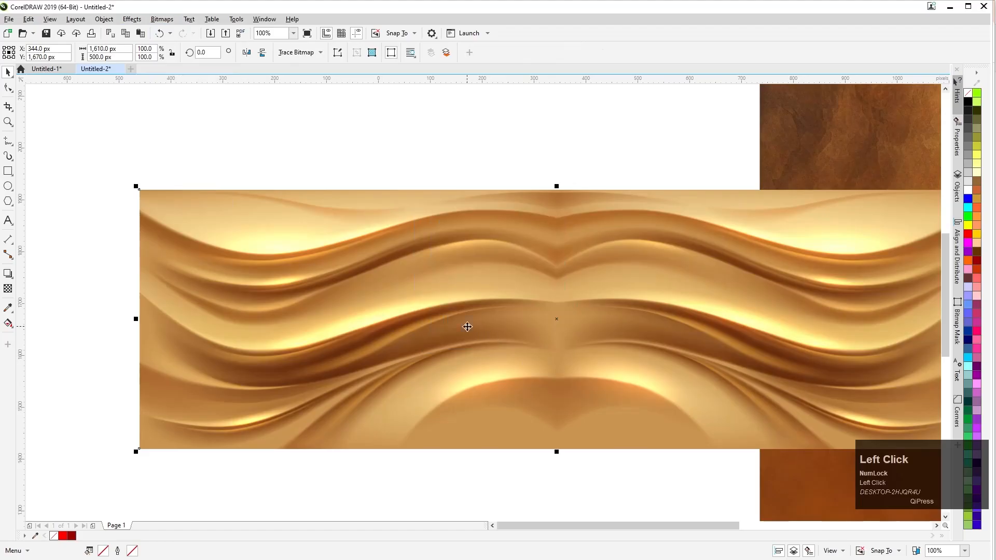
Step: Move the merged silk bitmap over the poster, scale it proportionally to 65.5%, and centre it on the page
scroll(396, 296, down, 2)
drag(467, 304, 413, 275)
drag(325, 267, 594, 273)
scroll(469, 274, down, 1)
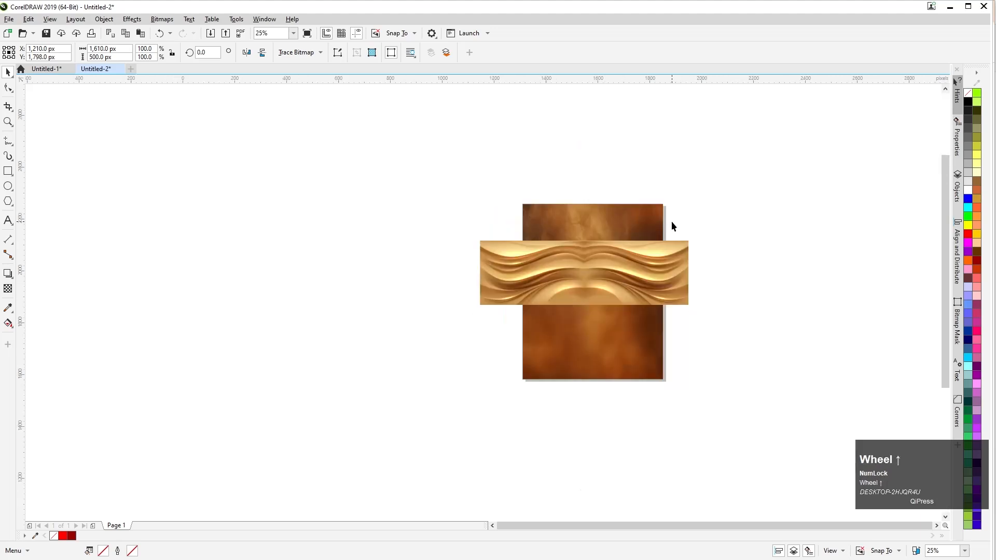
scroll(671, 222, up, 2)
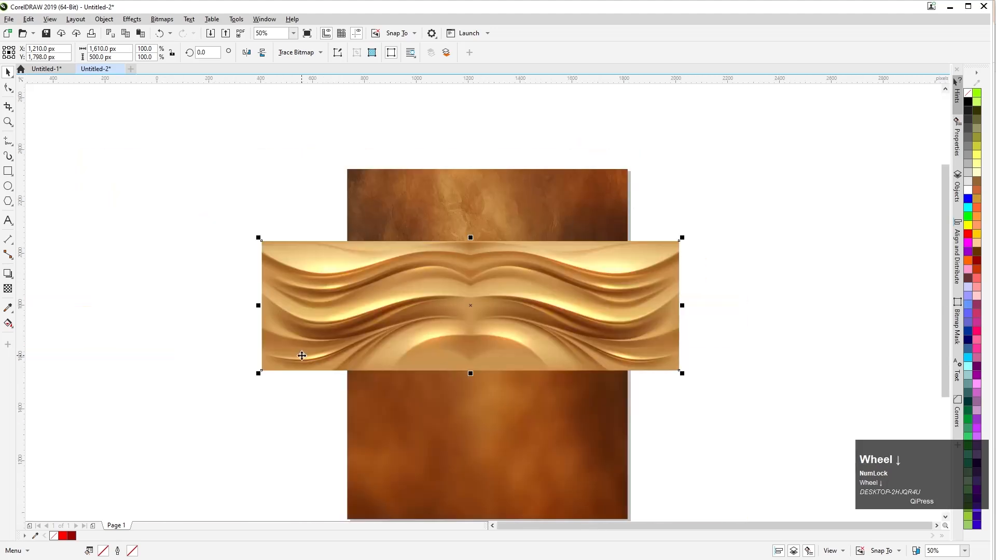
drag(257, 374, 329, 396)
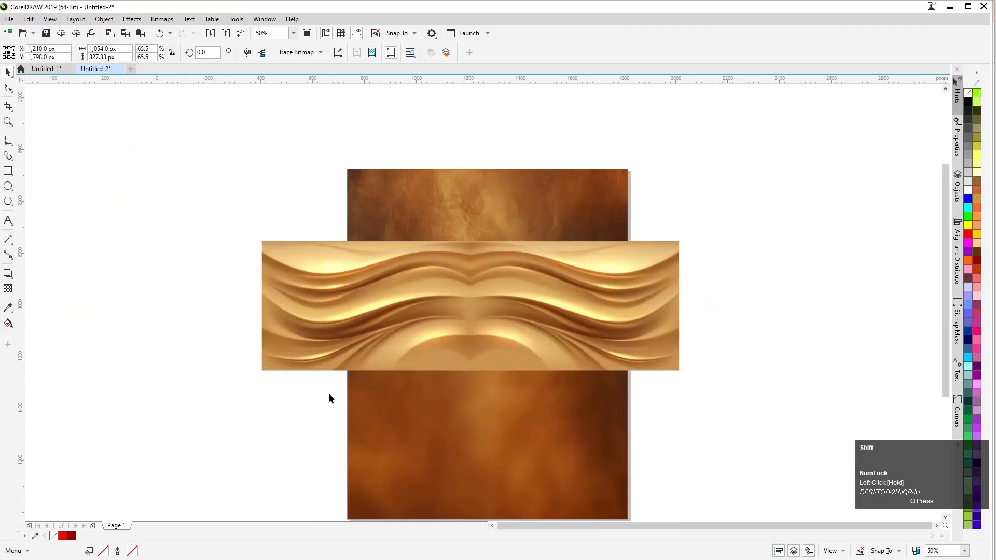
key(p)
scroll(428, 359, up, 1)
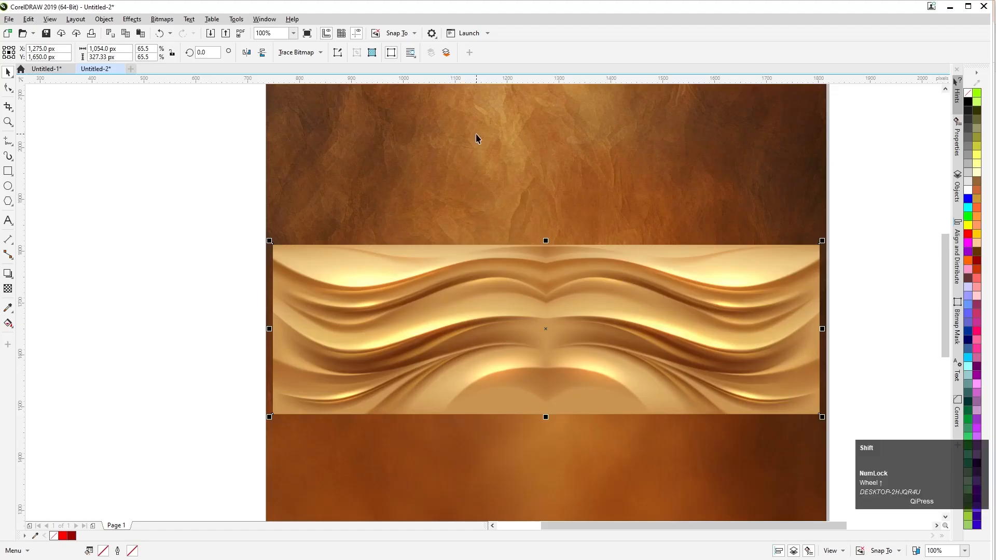
scroll(436, 176, down, 2)
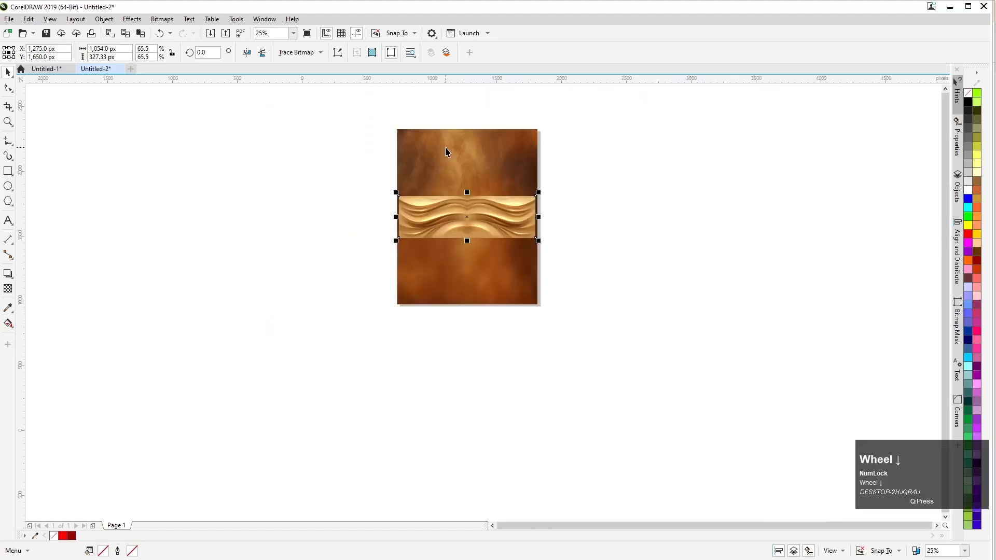
Step: Align the merged silk bitmap to the top edge of the brown background
scroll(447, 150, up, 1)
shift+click(445, 149)
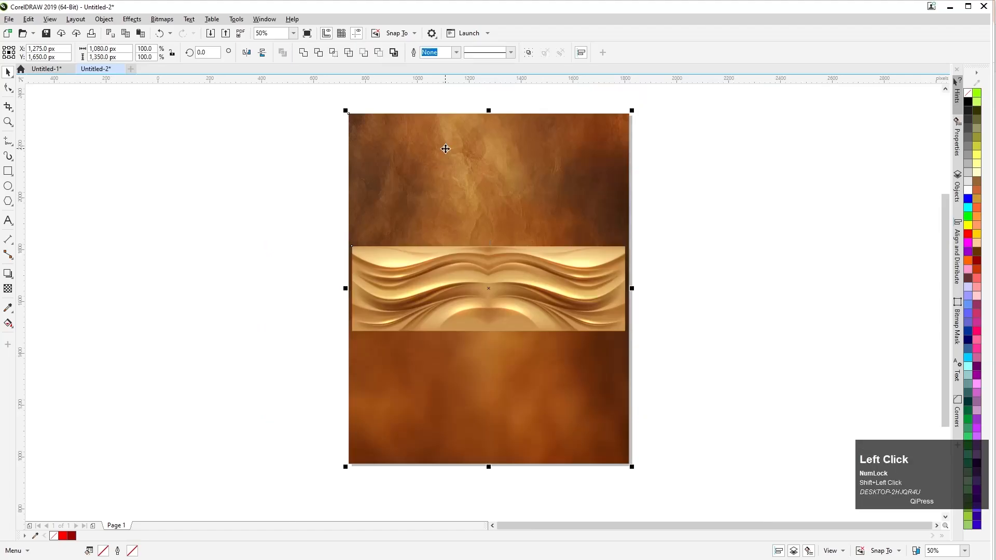
key(t)
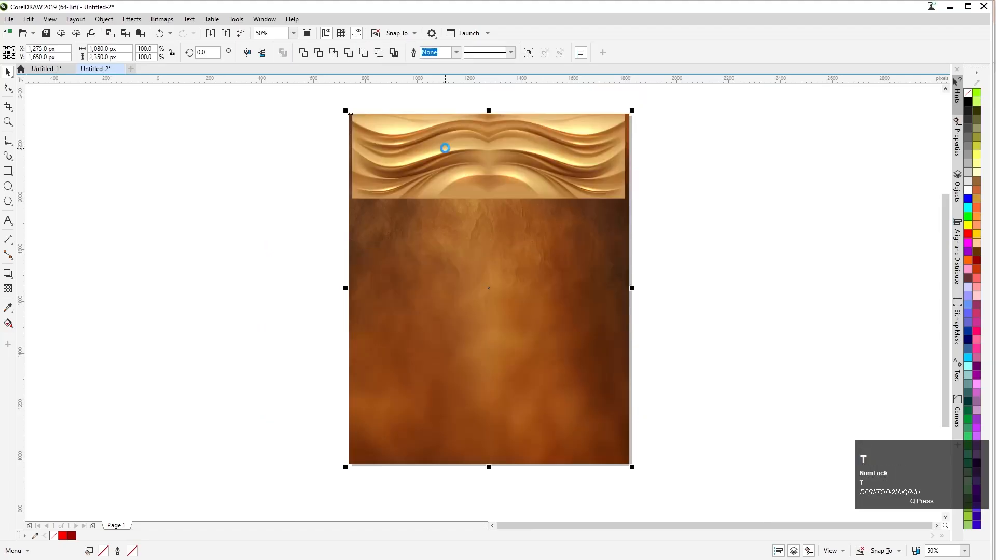
Step: Enlarge the silk bitmap proportionally about its centre to 68.1% so it spans past both page sides
scroll(445, 148, down, 2)
scroll(420, 153, up, 2)
click(513, 341)
scroll(513, 343, up, 2)
click(419, 340)
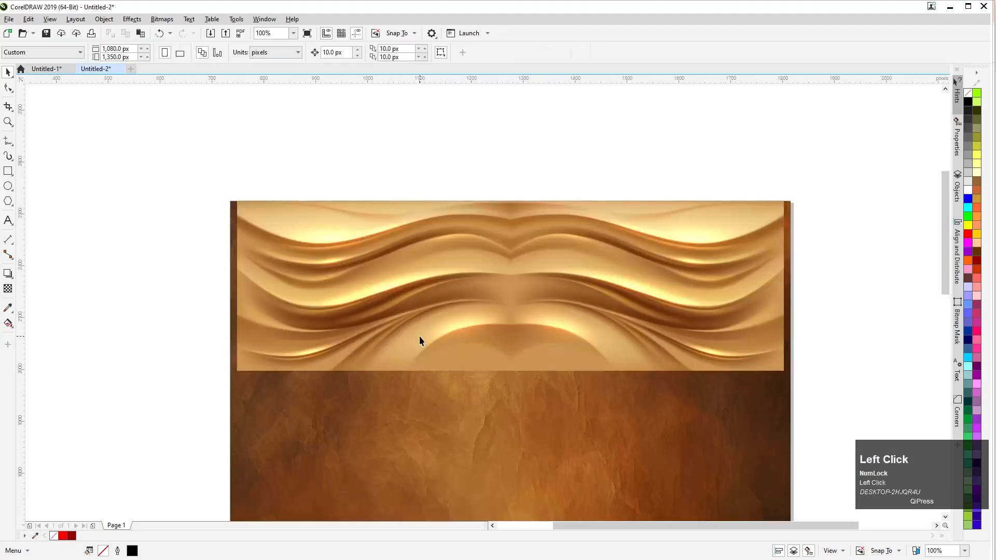
drag(233, 374, 220, 381)
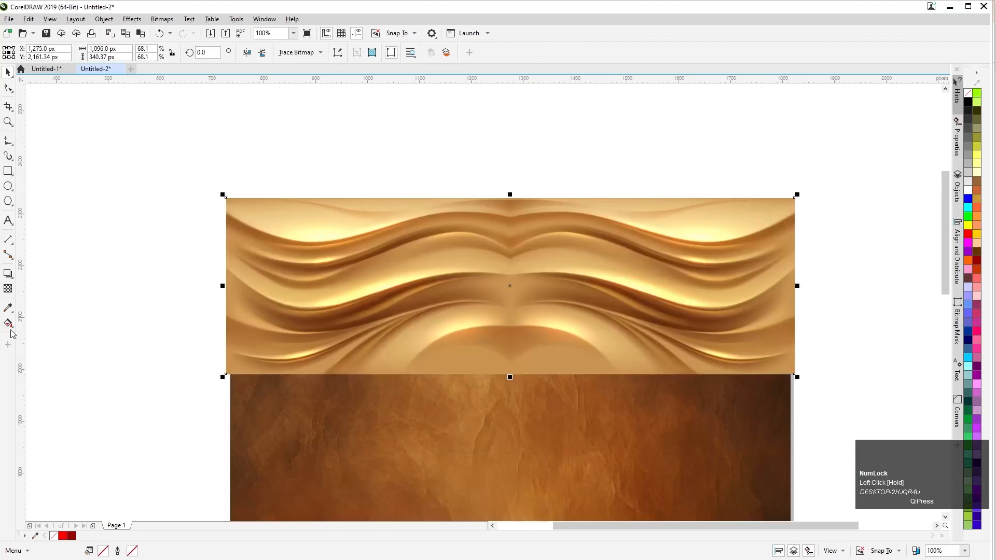
Step: Fade out the silk's lower edge with a vertical linear transparency and set its merge mode to Overlay
click(8, 289)
drag(511, 310, 511, 374)
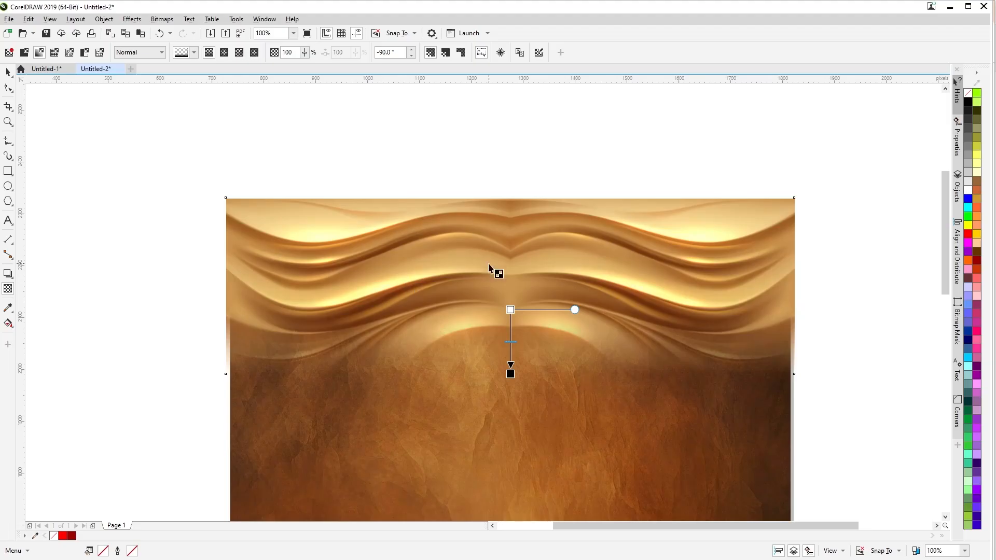
click(139, 53)
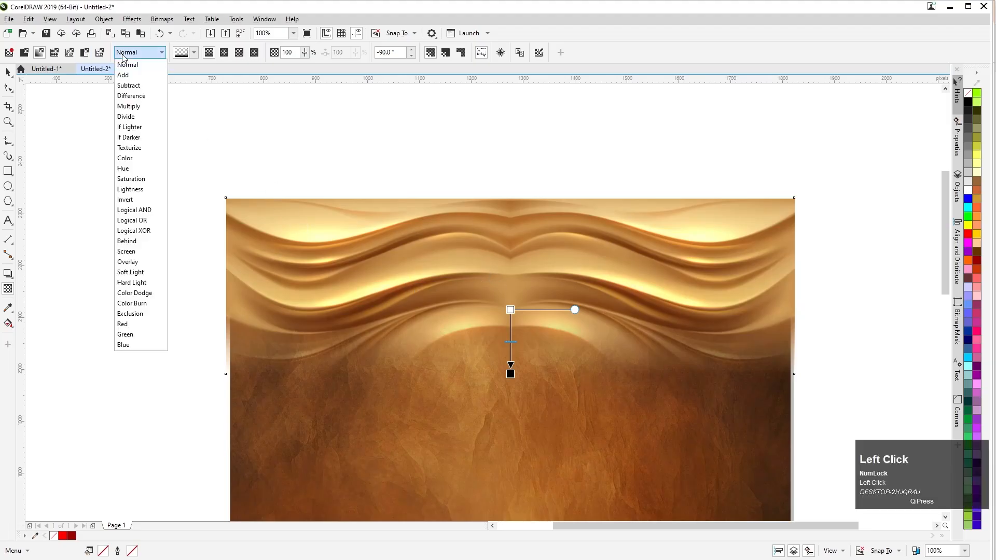
click(157, 262)
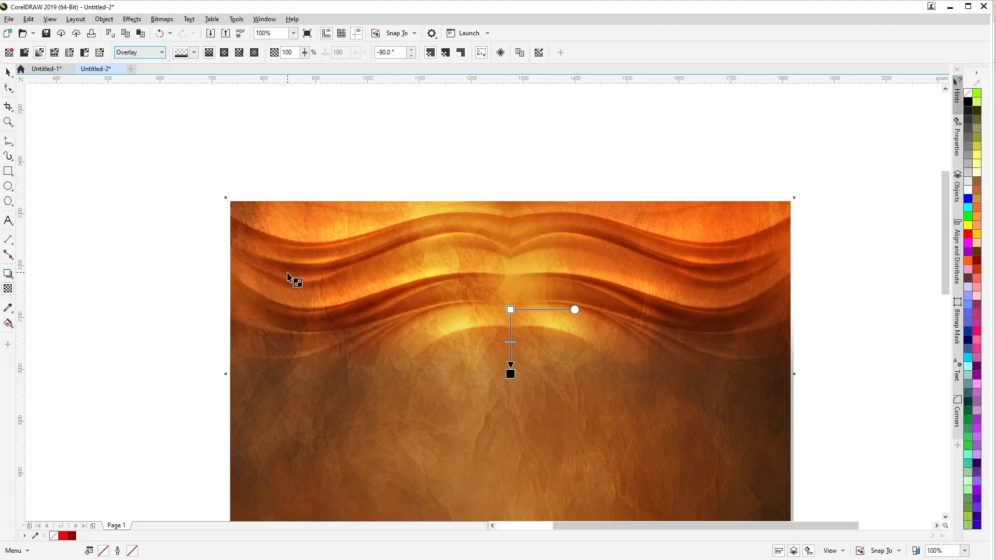
scroll(336, 248, down, 1)
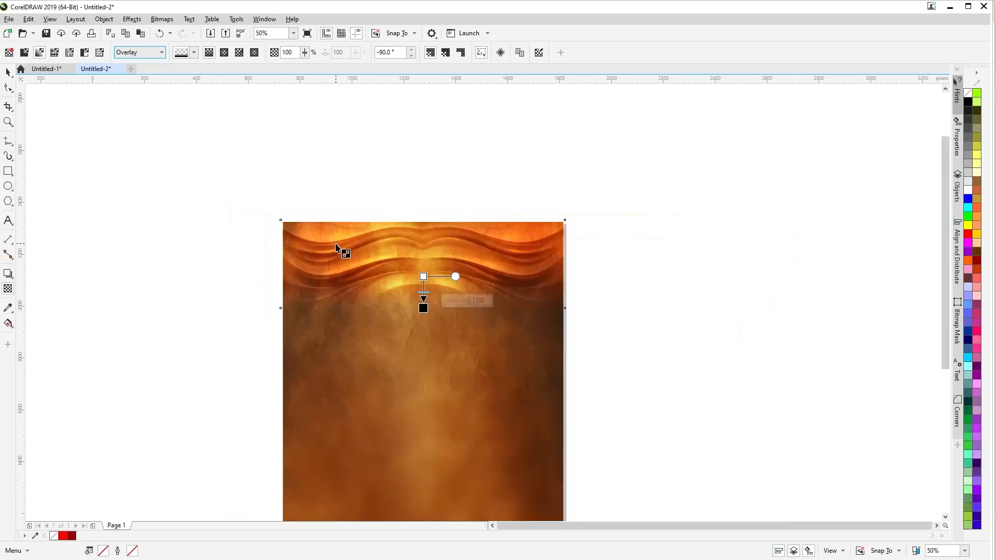
key(F4)
scroll(329, 256, up, 1)
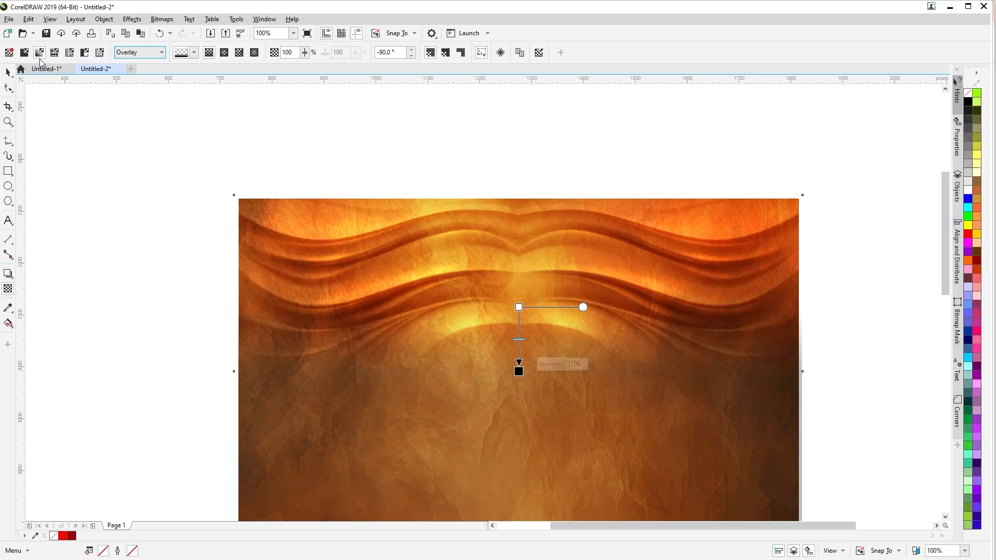
Step: Remove the silk's gradient transparency and set its merge mode back to Normal
click(10, 53)
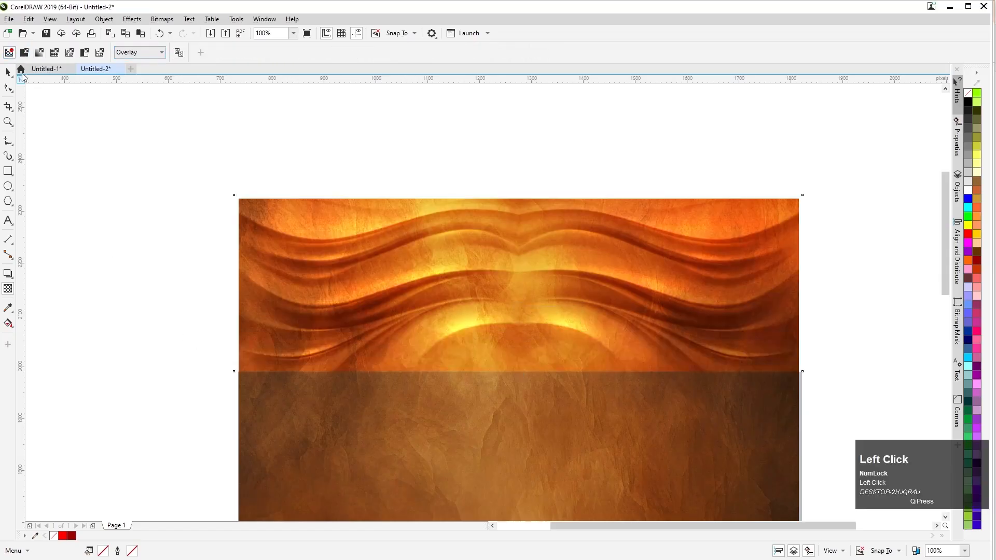
click(141, 55)
click(136, 64)
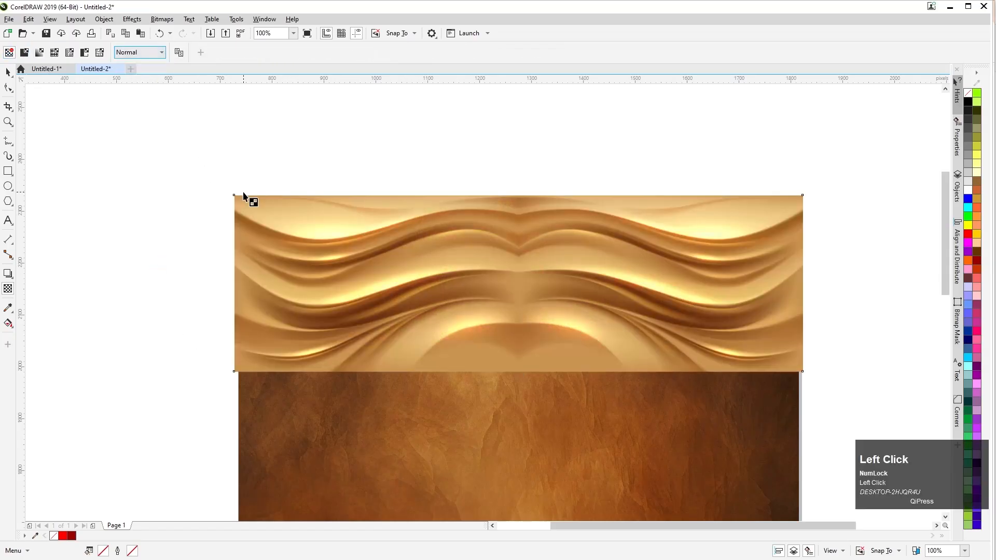
Step: Convert the silk bitmap's colour mode to Grayscale (8-bit)
click(8, 73)
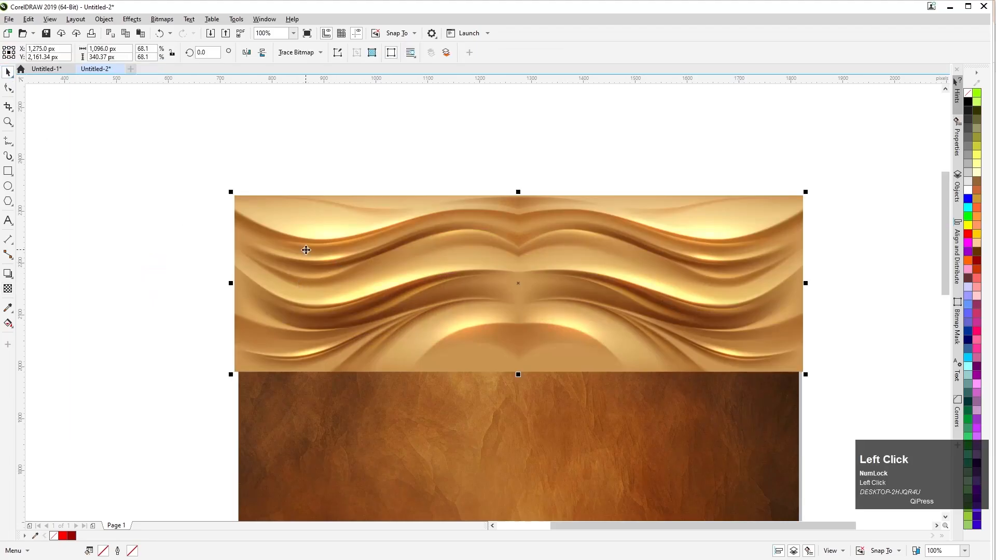
click(128, 24)
mouse_move(157, 25)
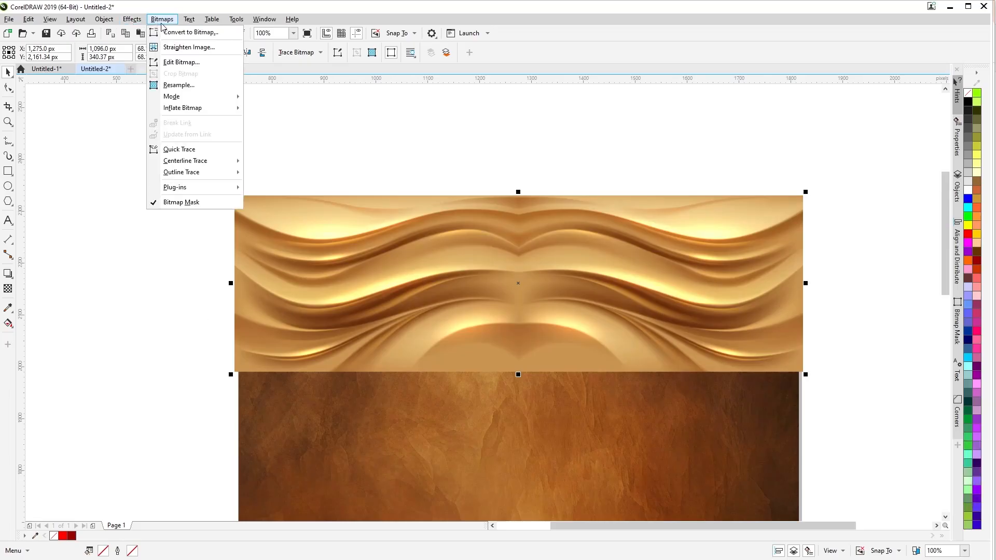
mouse_move(203, 99)
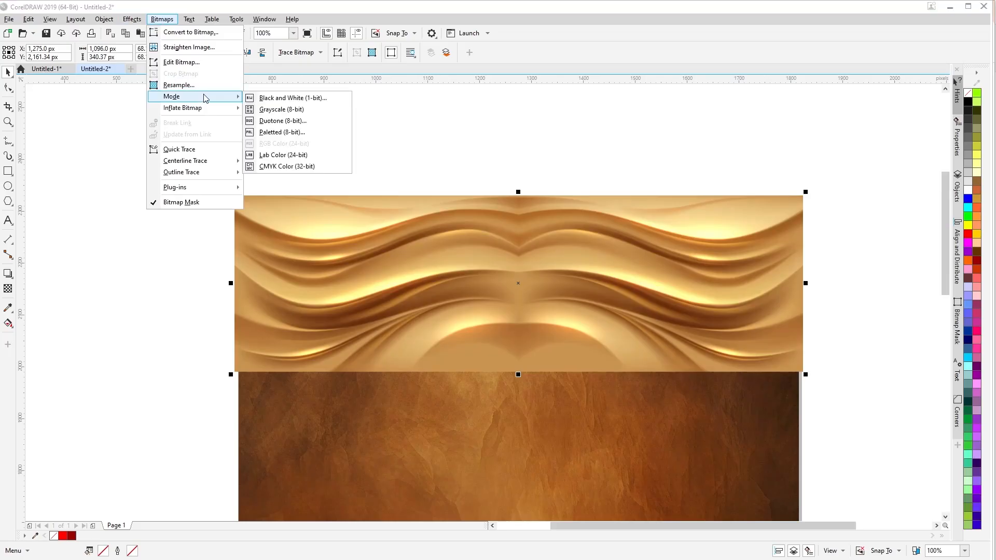
click(281, 109)
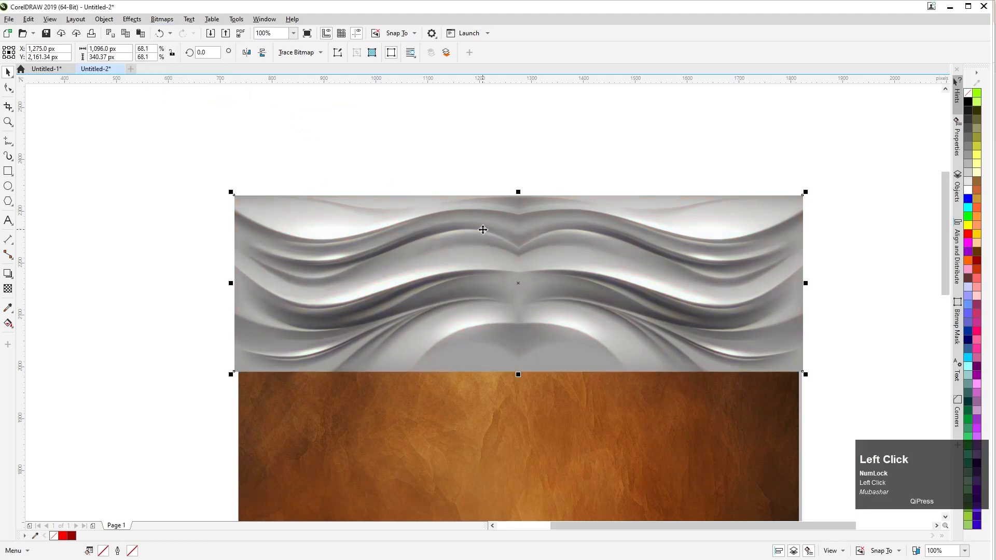
Step: Fade out the grayscale silk's lower edge with a -90° linear transparency and set its merge mode to Overlay
click(8, 288)
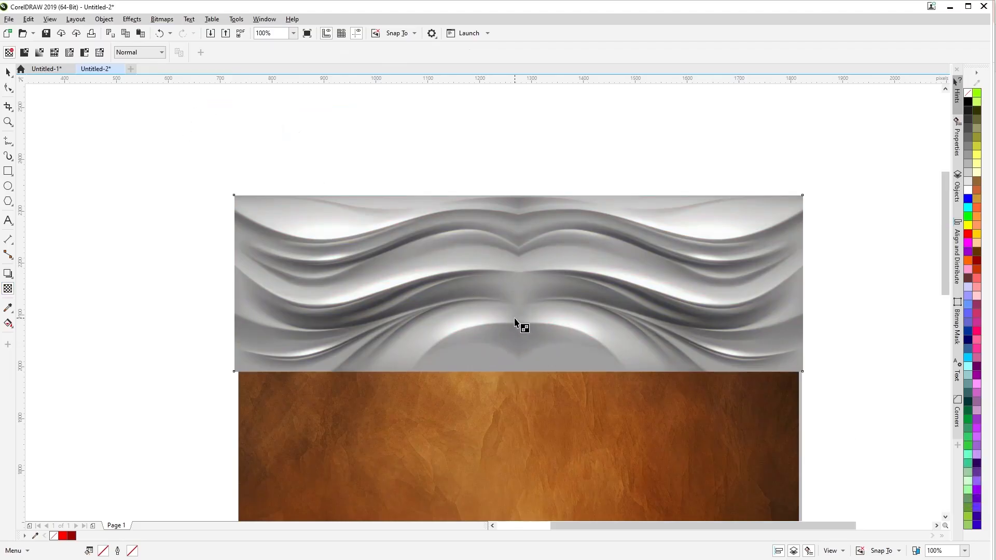
drag(514, 318, 514, 372)
click(137, 52)
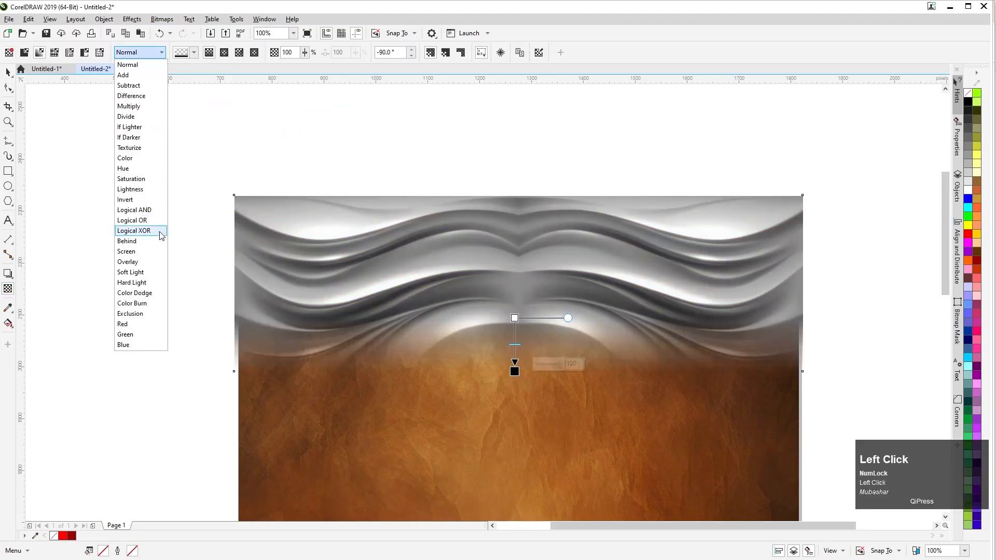
click(151, 261)
scroll(363, 247, down, 2)
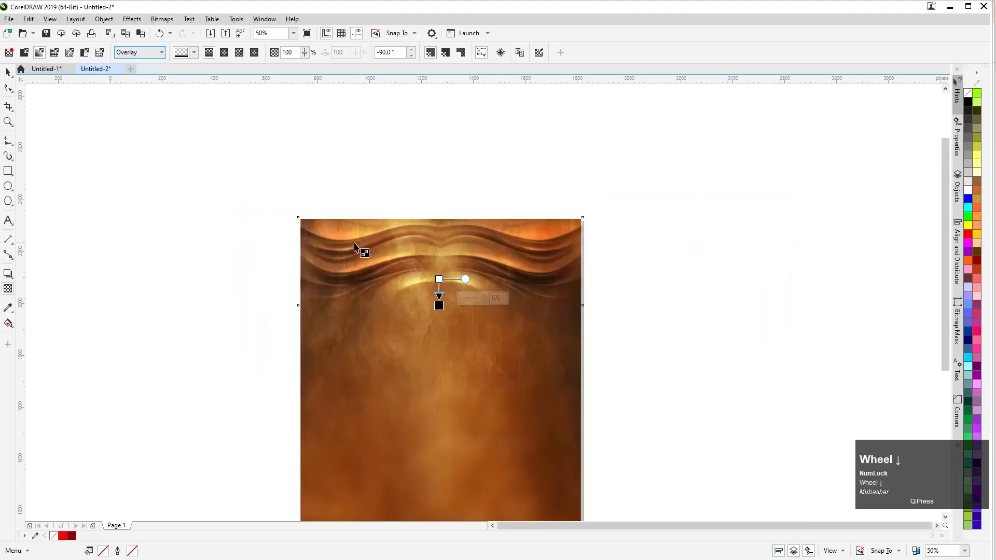
Step: Create a vertically mirrored copy of the silk bitmap below the original, centred at about Y 1,579 px
click(9, 71)
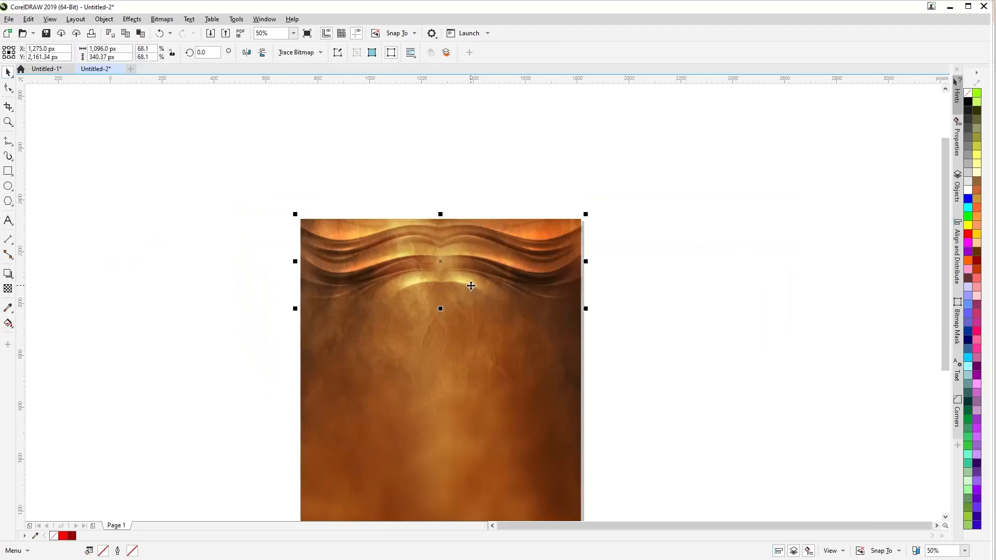
key(F4)
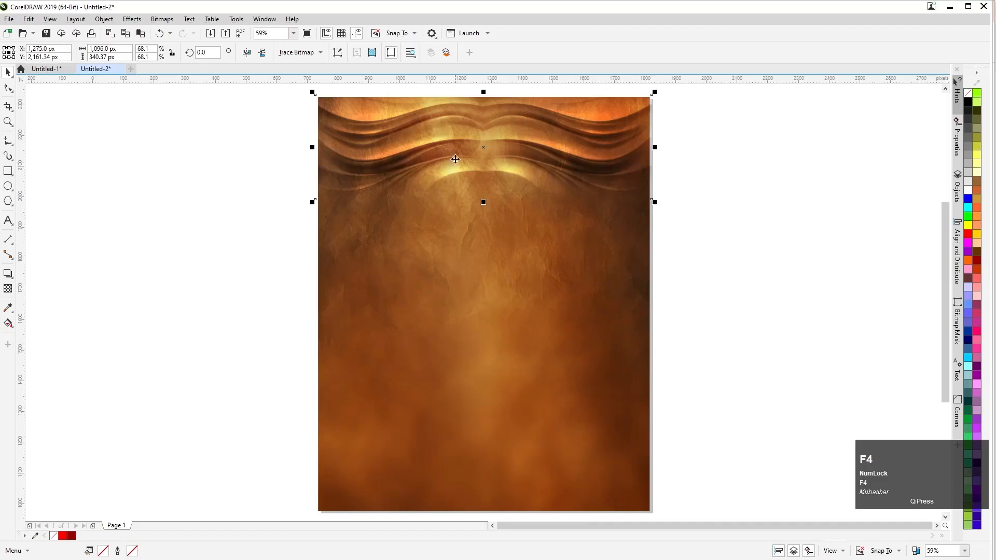
drag(483, 92, 483, 345)
right_click(478, 243)
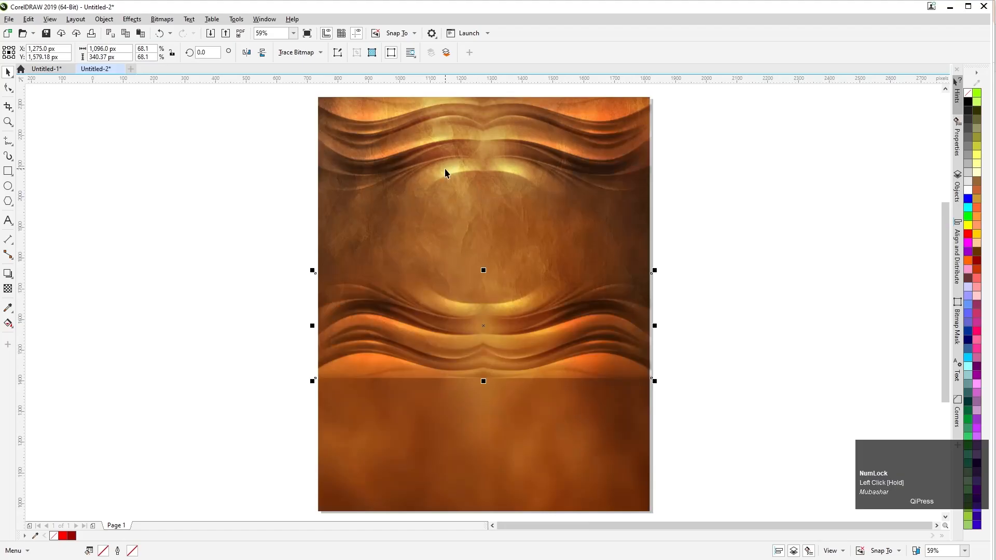
Step: Enlarge the upper silk bitmap proportionally to 76.3% and shift it slightly upward on the poster
drag(384, 145, 390, 150)
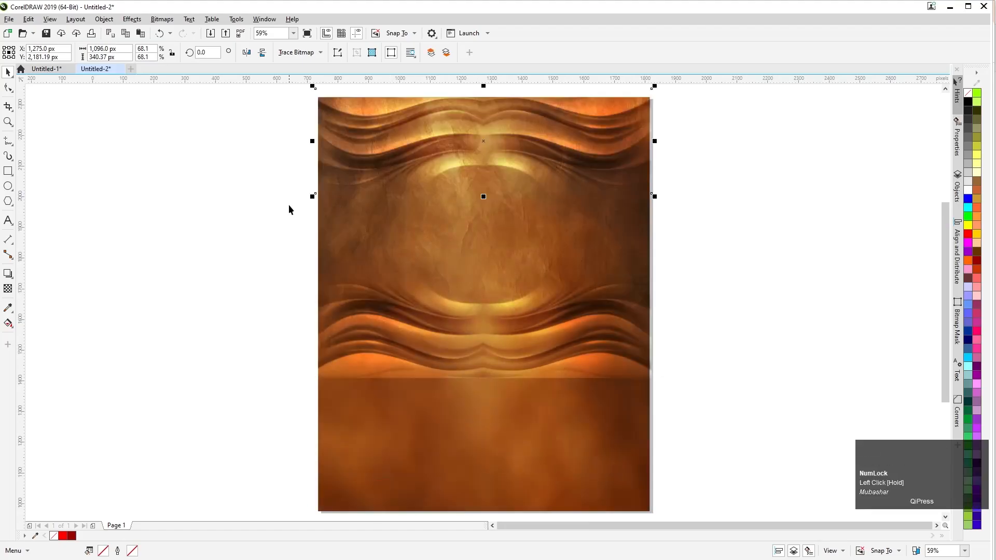
mouse_move(309, 195)
mouse_down()
mouse_move(288, 213)
mouse_move(291, 202)
mouse_up()
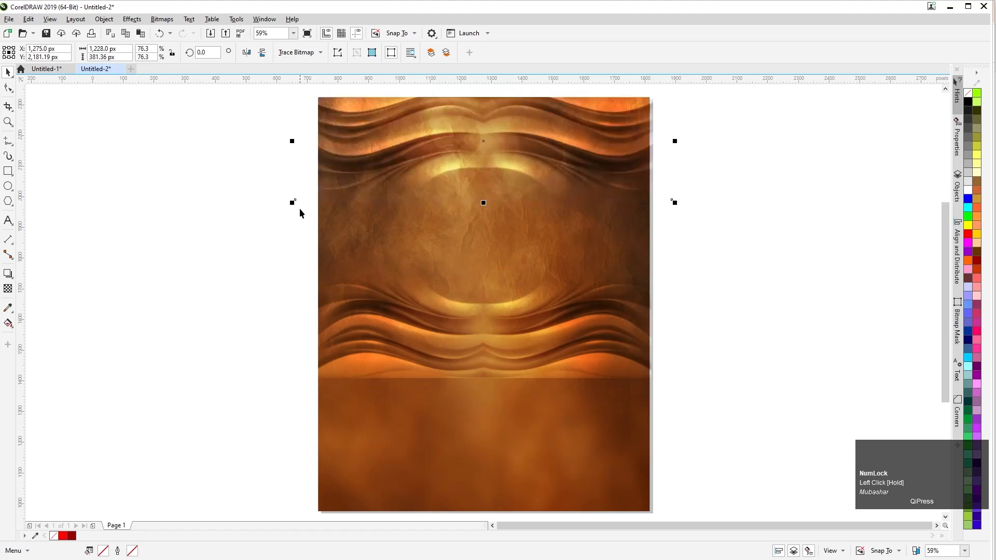
drag(356, 167, 351, 191)
Step: Enlarge the lower silk copy proportionally to 73.5% and nudge it down to Y 1,509.35 px
click(352, 333)
key(Down)
mouse_move(312, 384)
mouse_down()
mouse_move(298, 396)
mouse_move(298, 388)
mouse_up()
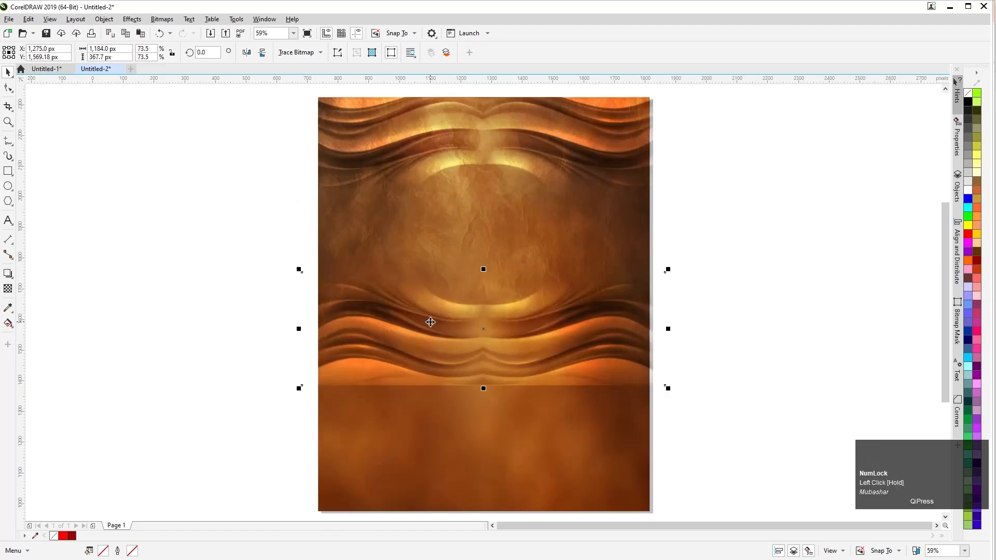
key(Down)
key(Down)
key(Down)
key(Down)
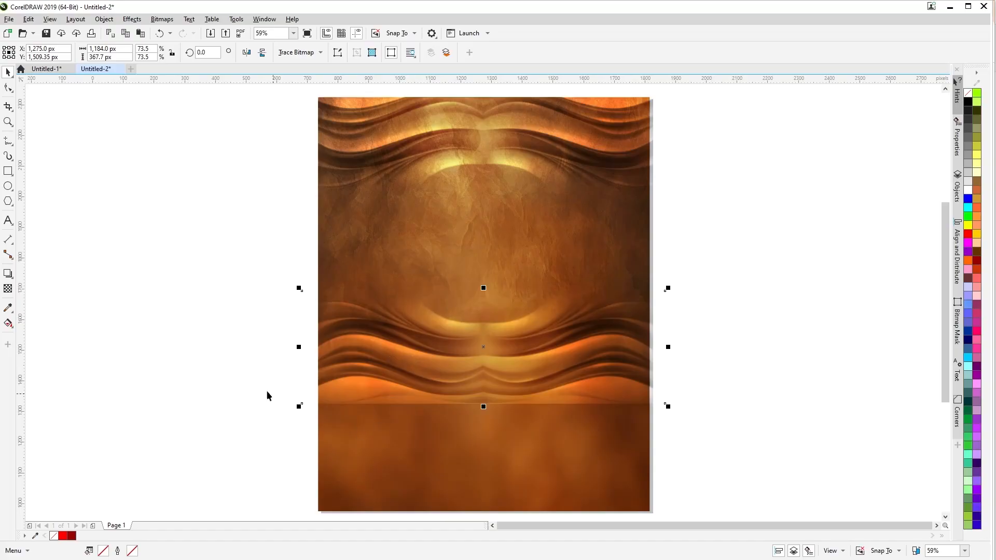
Step: Remove the lower silk copy's transparency and set its merge mode to Normal
click(8, 288)
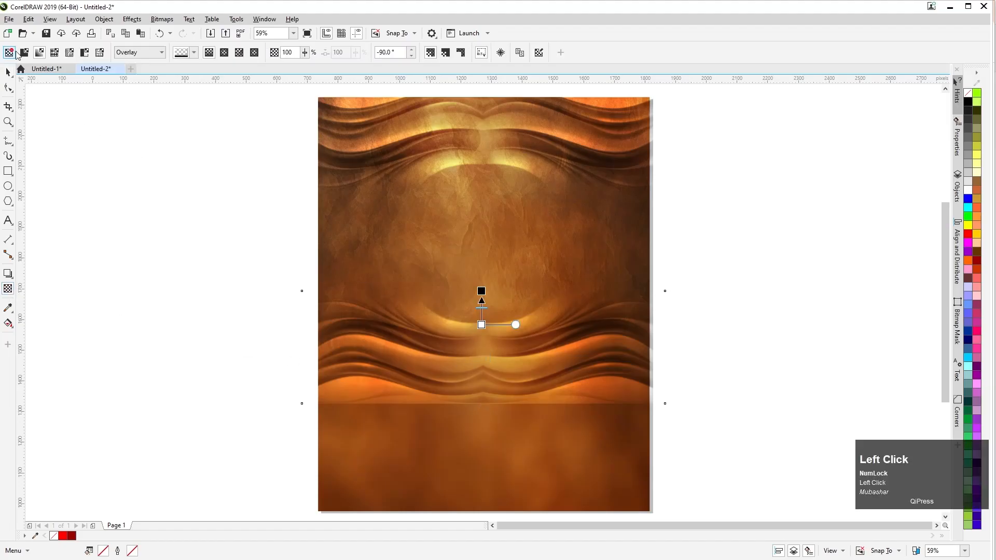
click(10, 52)
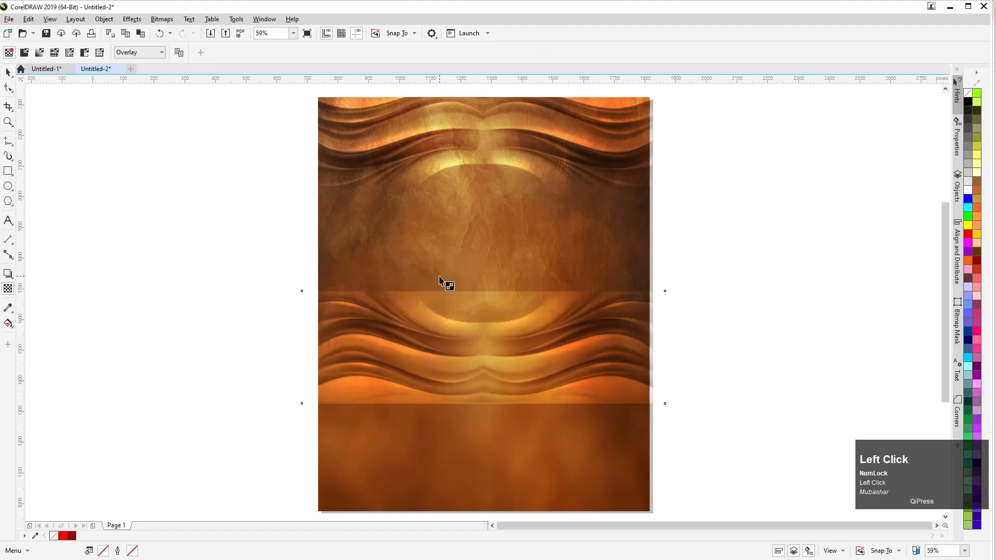
click(129, 53)
click(133, 64)
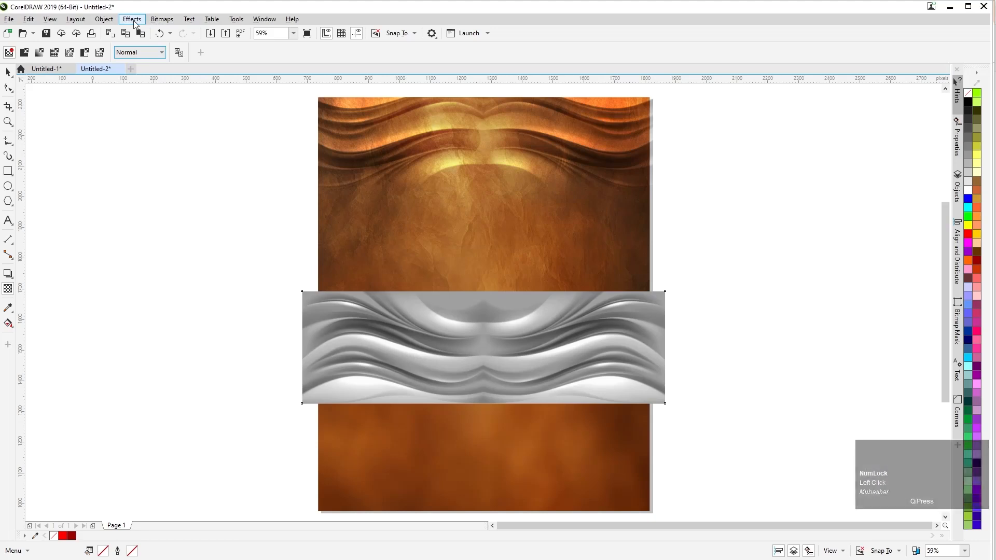
Step: Fade out the lower silk copy's upper edge with a linear transparency and convert the result to a bitmap
click(481, 334)
drag(480, 335, 479, 291)
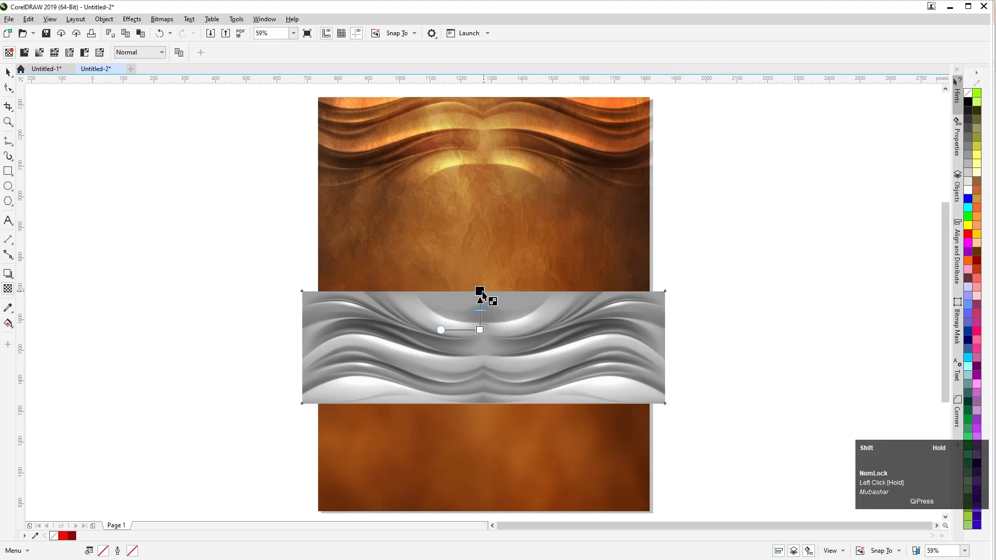
click(160, 20)
click(169, 30)
key(Return)
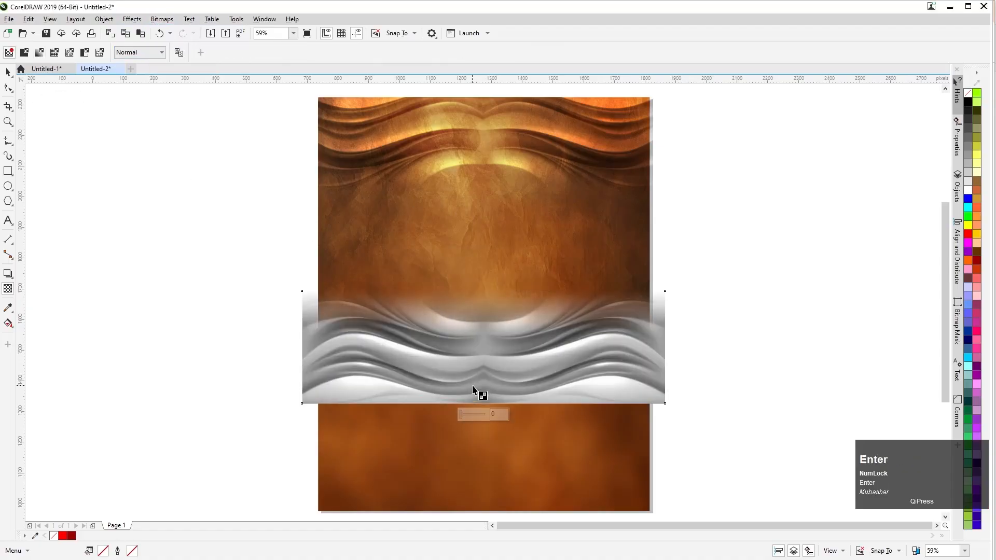
Step: Fade out the lower silk copy's bottom edge with a -90° linear transparency and convert it to an RGB bitmap with transparent background
drag(483, 372, 483, 403)
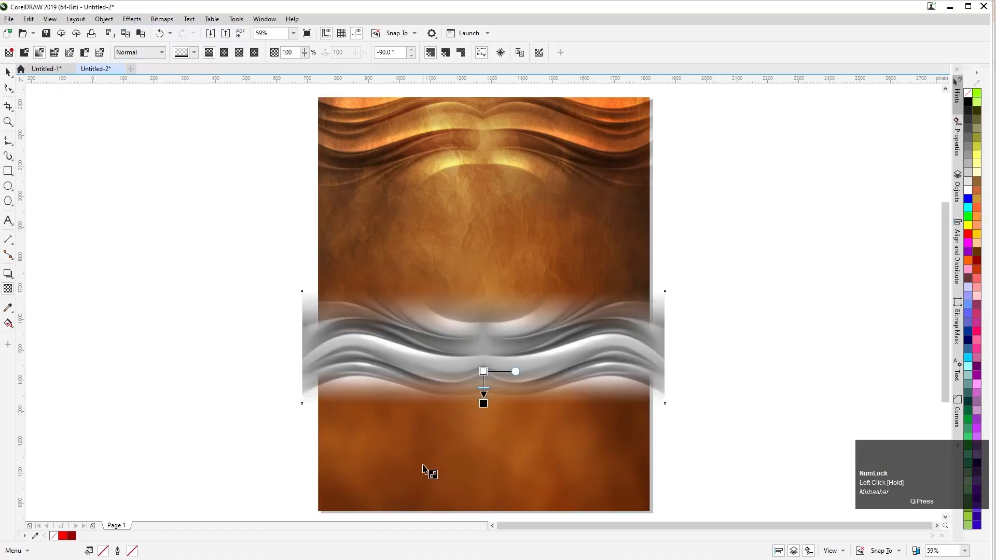
click(161, 20)
click(168, 30)
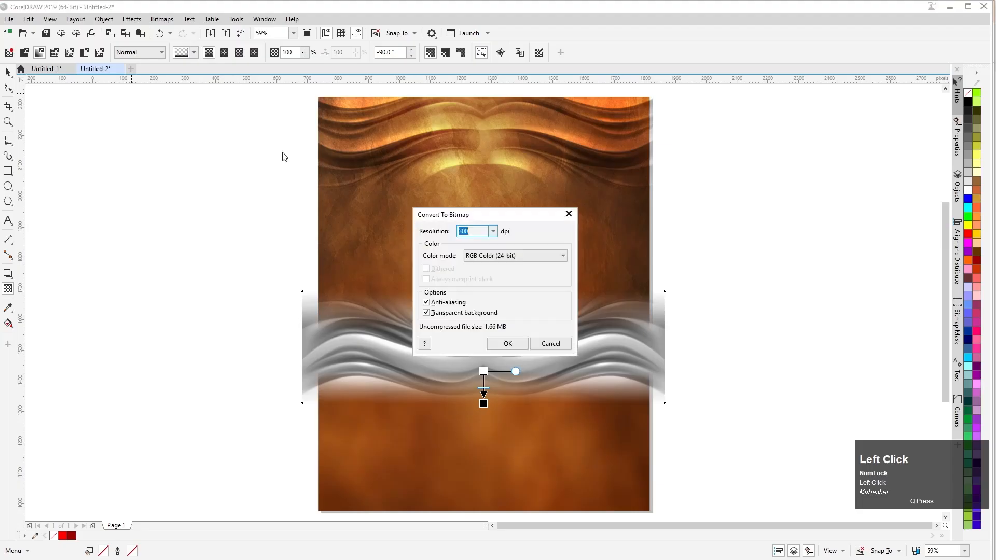
key(Return)
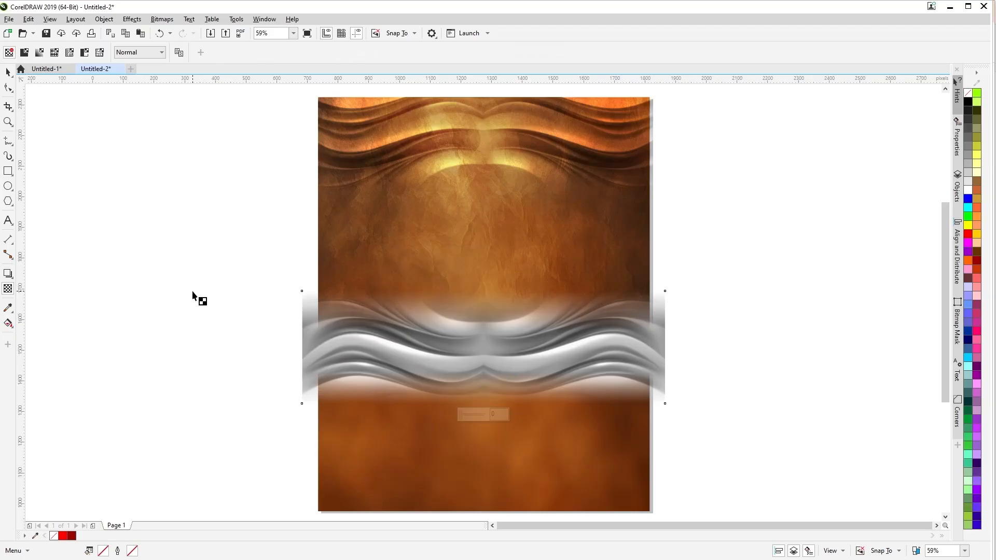
Step: Set the lower silk copy's merge mode to Overlay
click(139, 52)
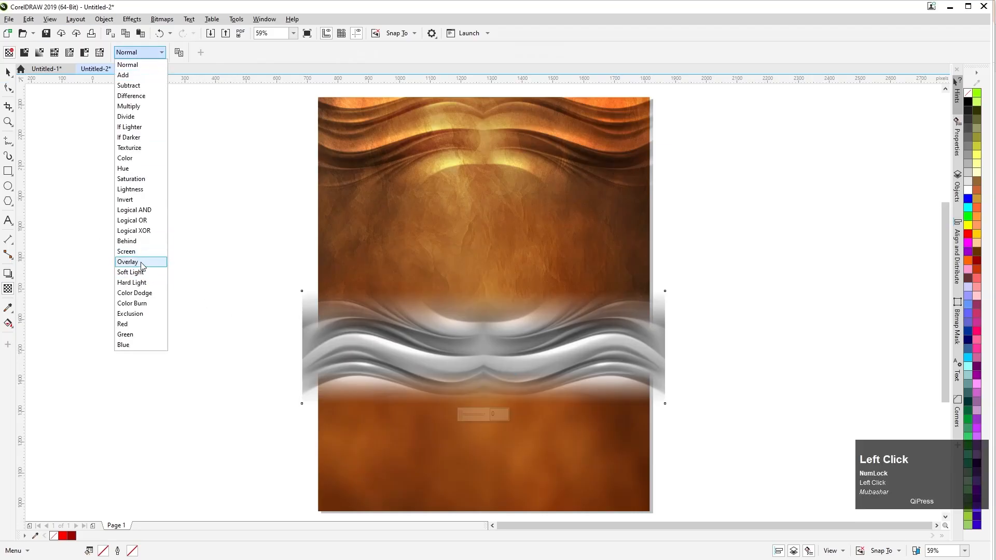
click(127, 262)
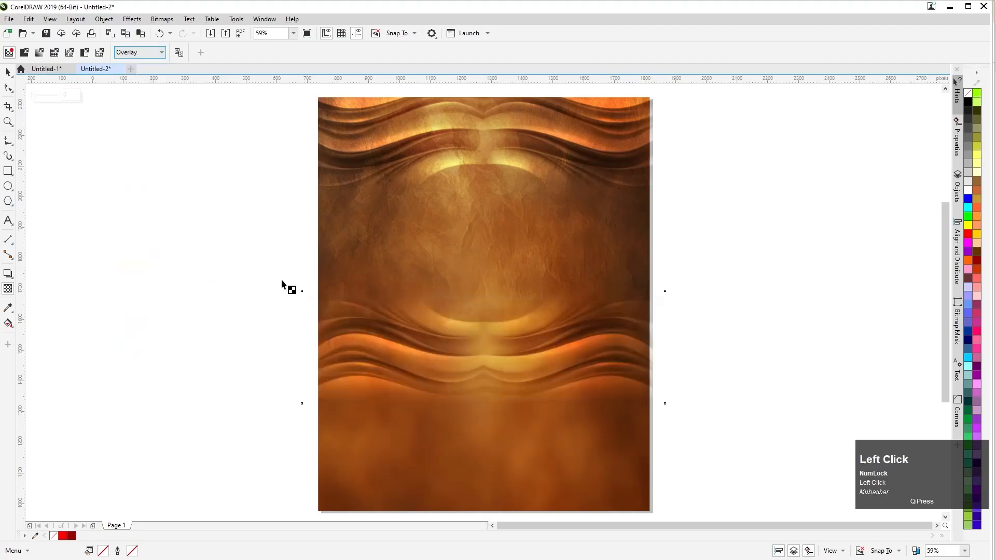
Step: Copy the glowing mosque image from the Untitled-1 reference poster and paste it into Untitled-2
click(42, 70)
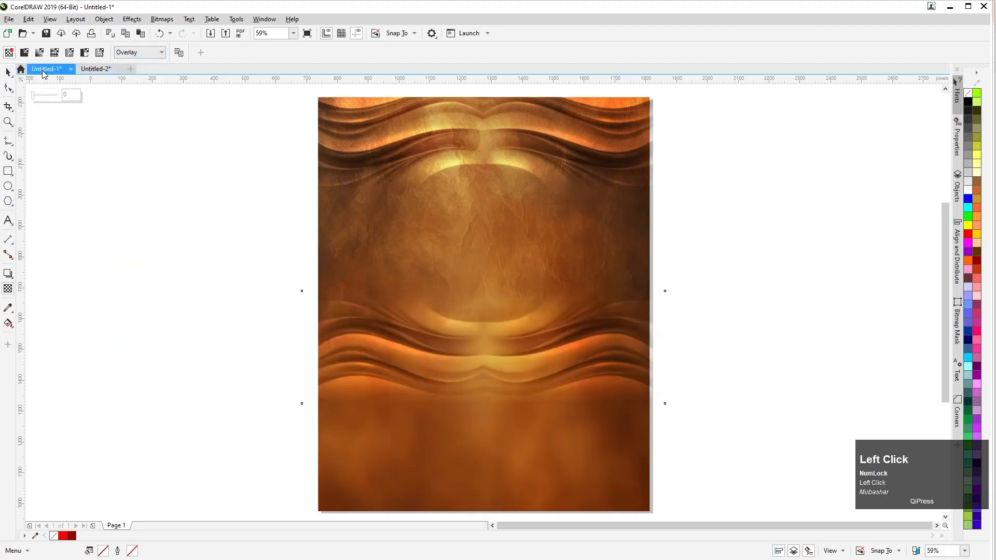
click(8, 72)
click(503, 178)
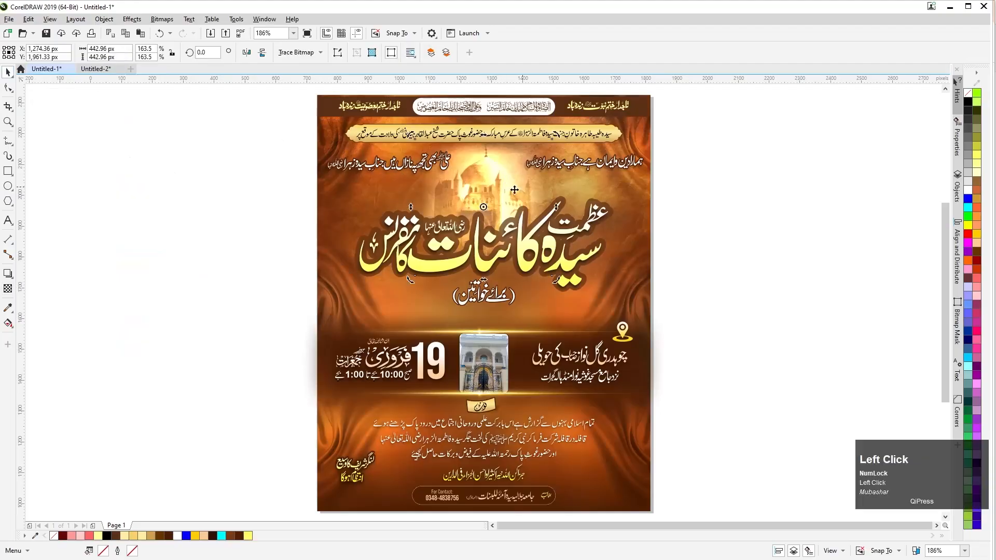
key(ctrl+c)
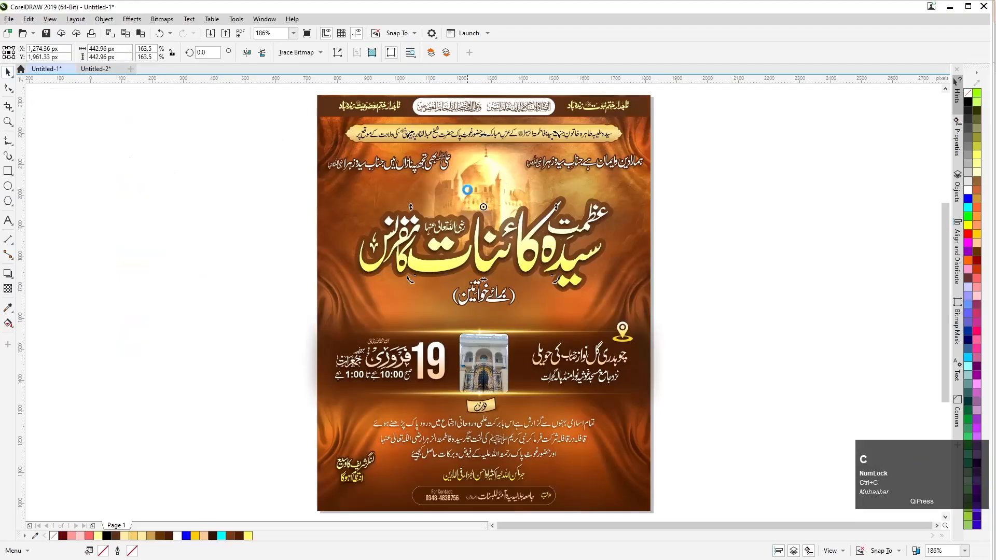
click(96, 69)
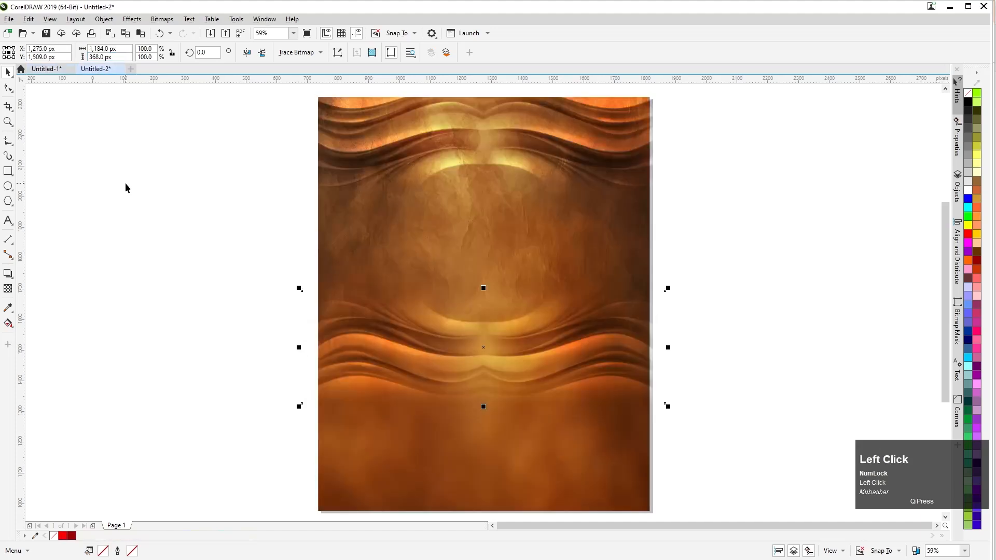
click(125, 183)
key(ctrl+v)
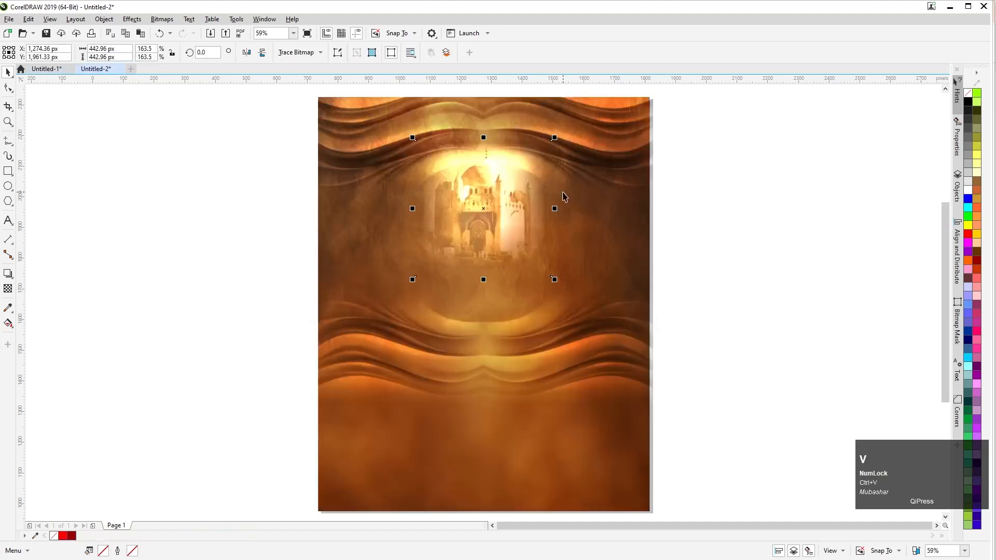
Step: Enlarge the mosque image to about 561 px square between the silk waves and set its merge mode to Normal
drag(485, 194, 486, 208)
drag(412, 296, 394, 300)
drag(488, 245, 488, 230)
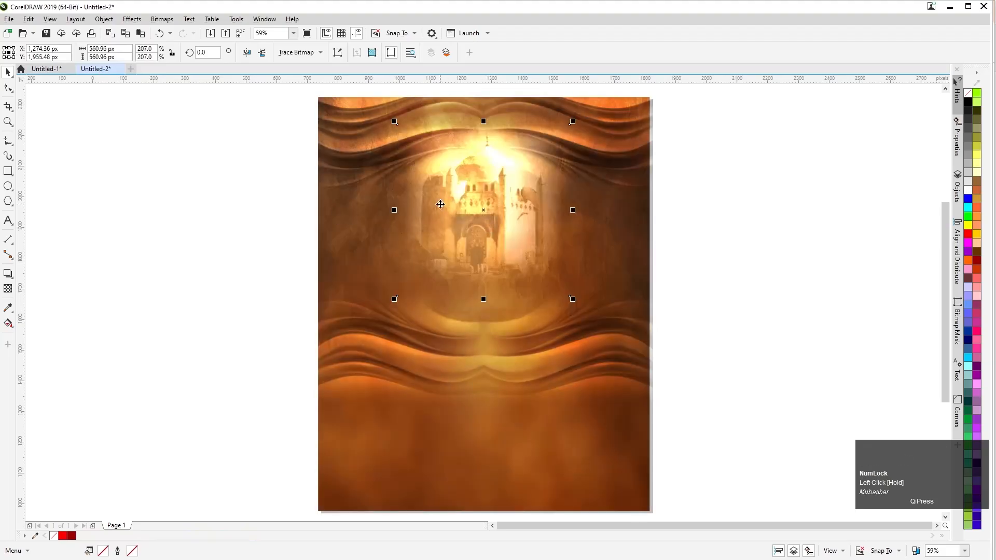
click(8, 289)
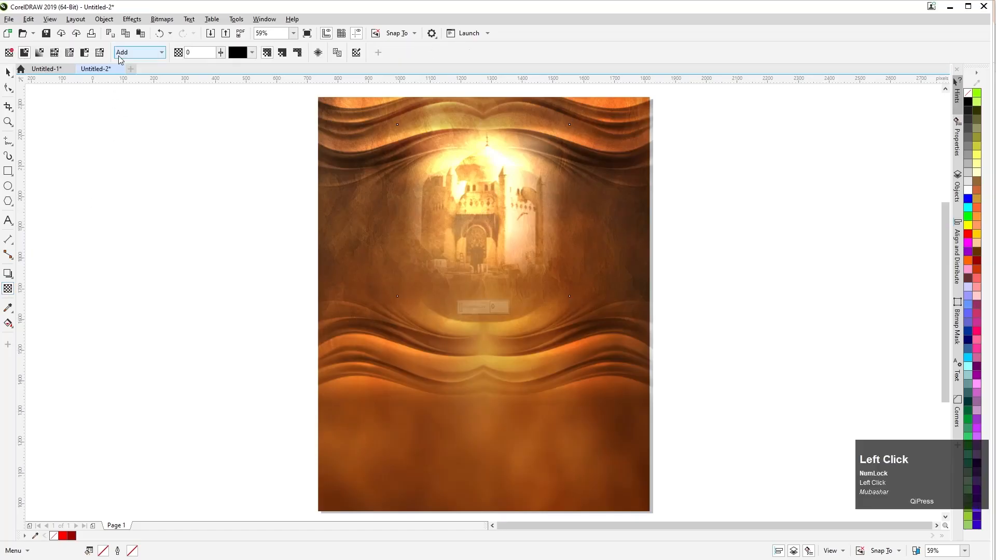
click(120, 55)
click(123, 64)
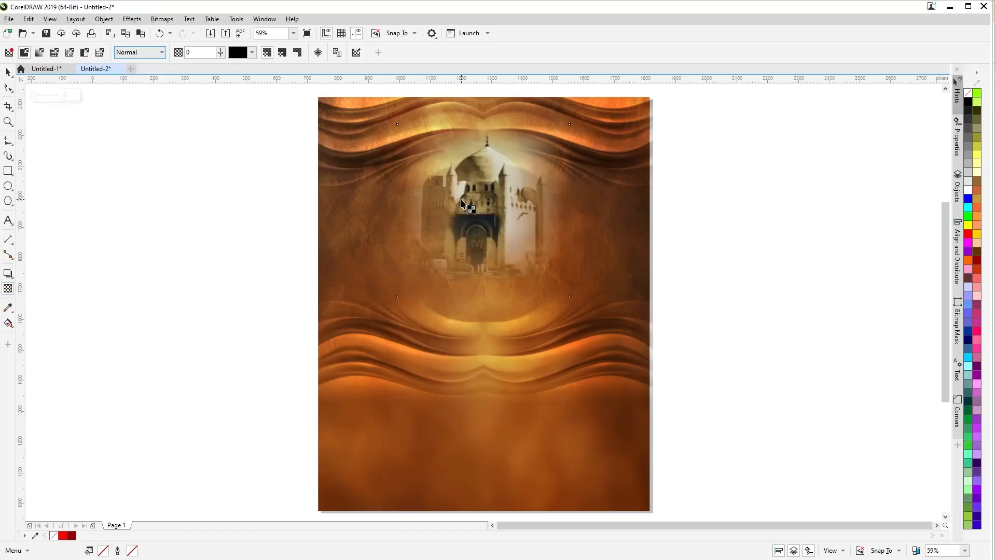
Step: Try the Overlay, Multiply and Color Dodge merge modes on the mosque image and return it to Normal
click(145, 55)
click(132, 262)
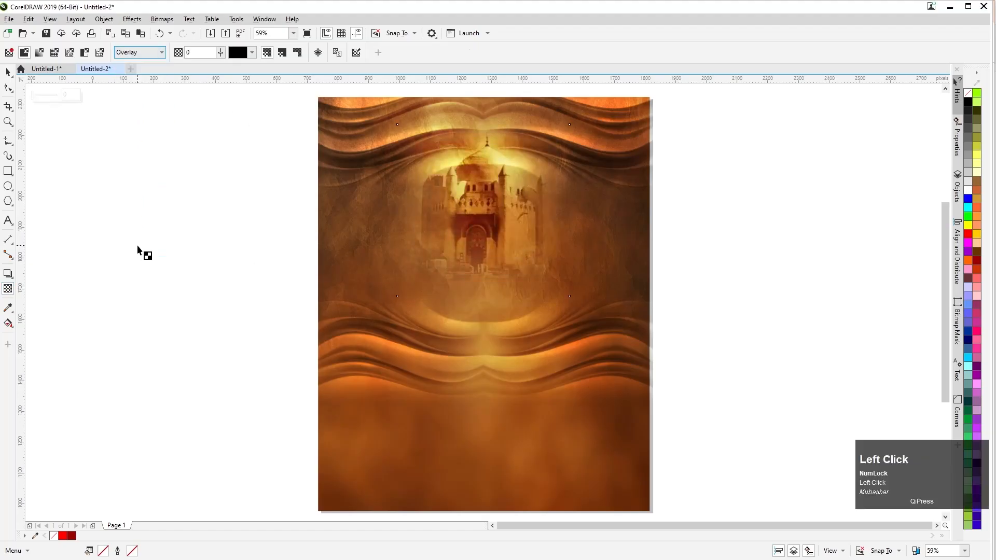
click(145, 53)
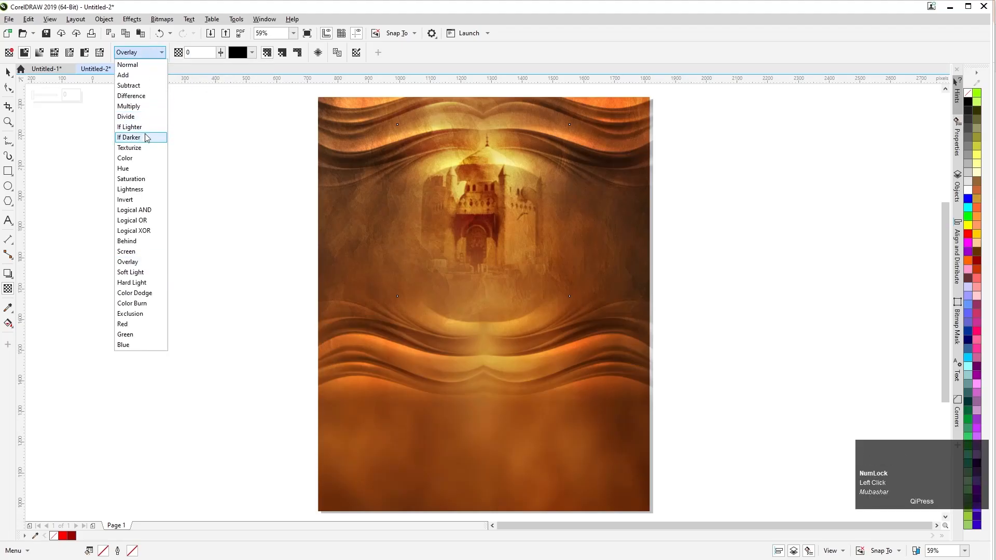
click(135, 107)
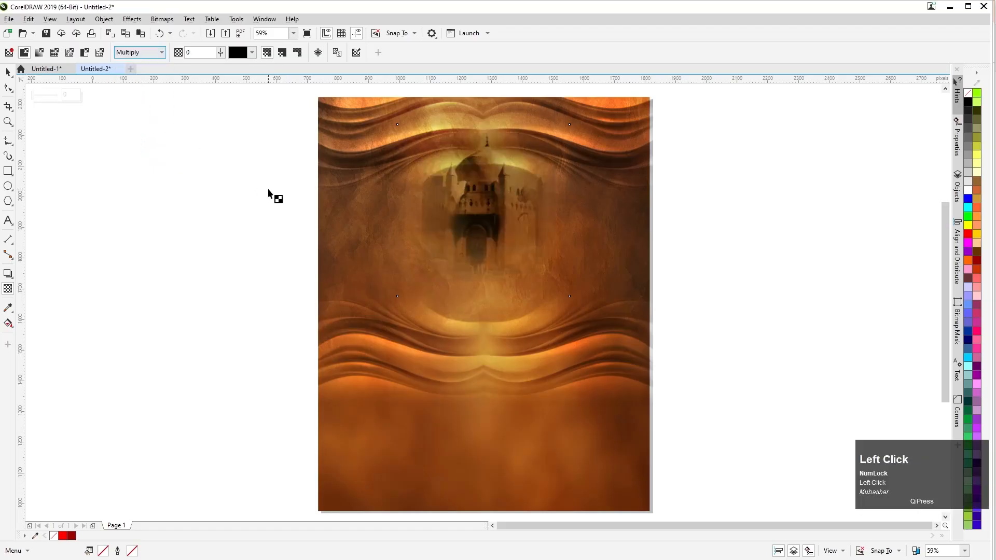
click(151, 56)
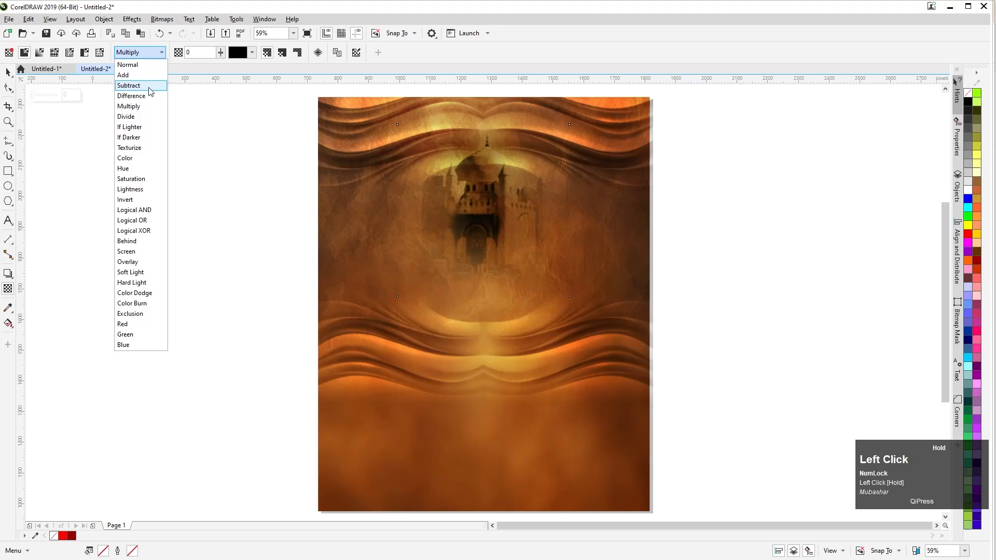
click(150, 295)
click(141, 55)
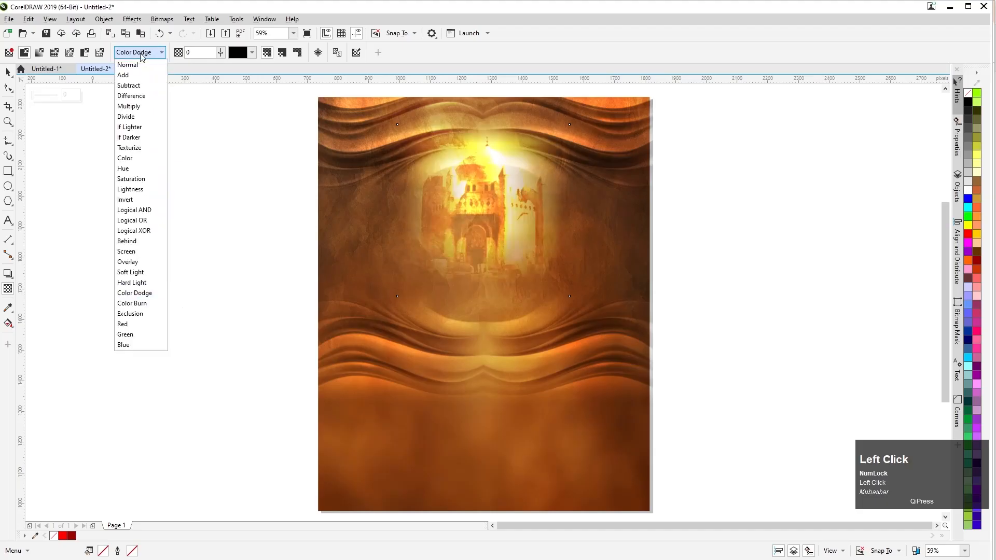
click(141, 65)
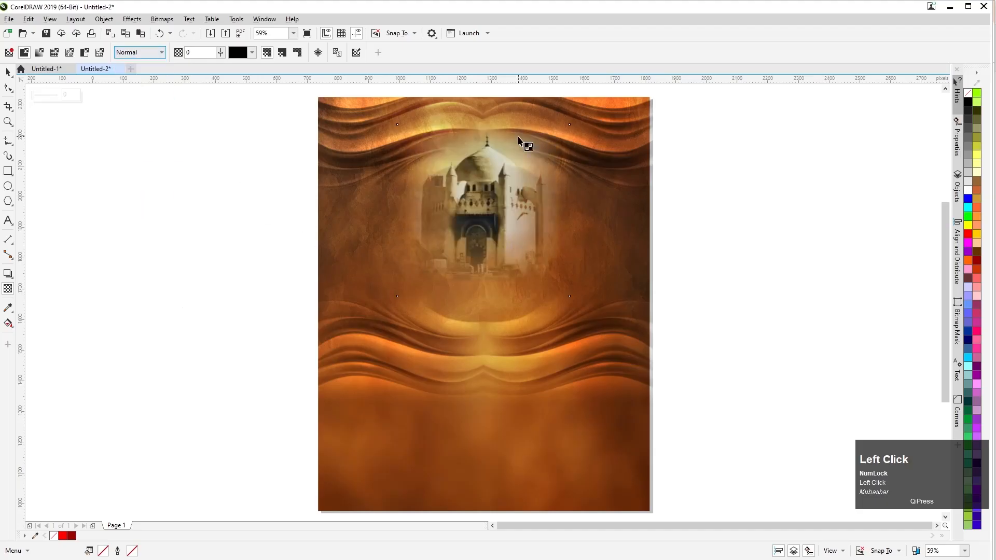
Step: Examine the calligraphy title on the Untitled-1 reference poster and the texture effects offered for it
click(52, 69)
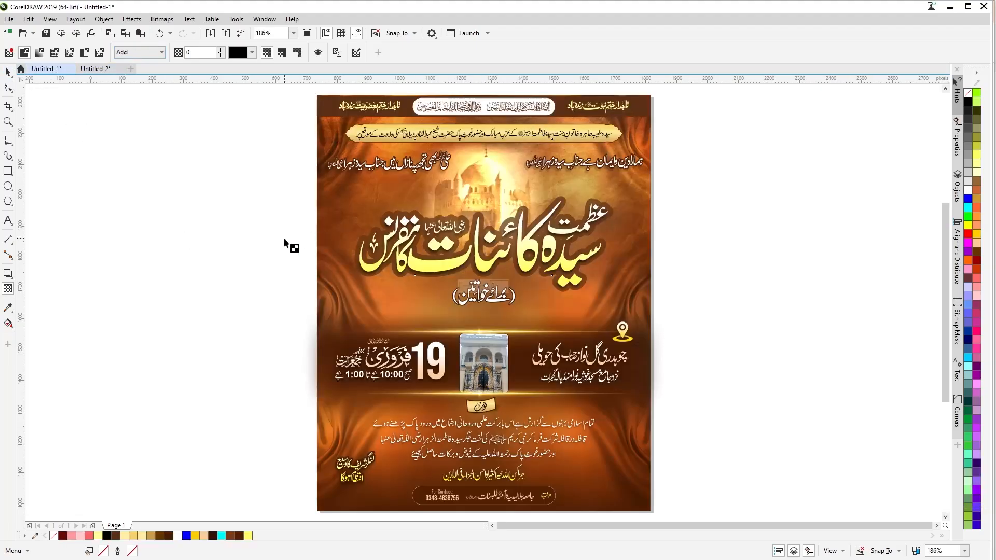
click(9, 74)
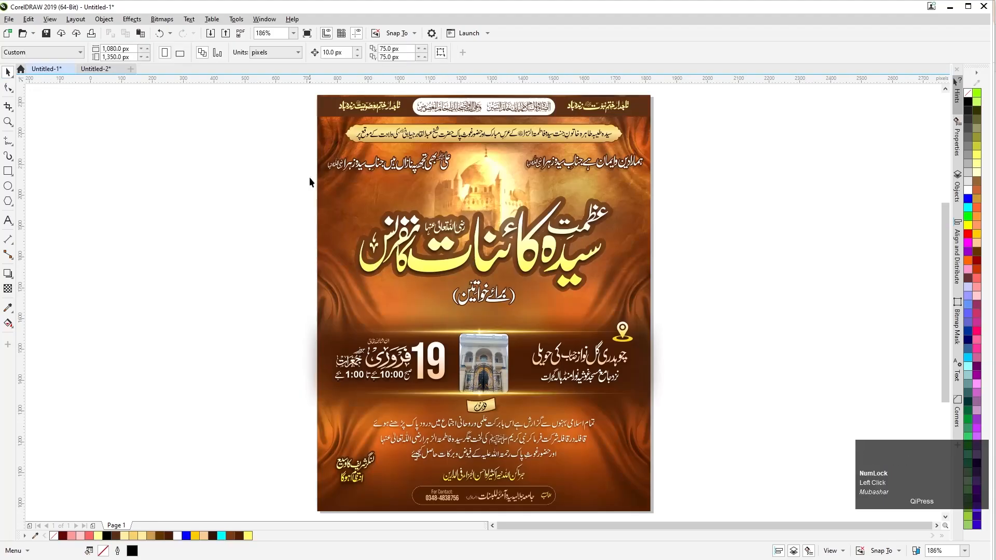
click(438, 273)
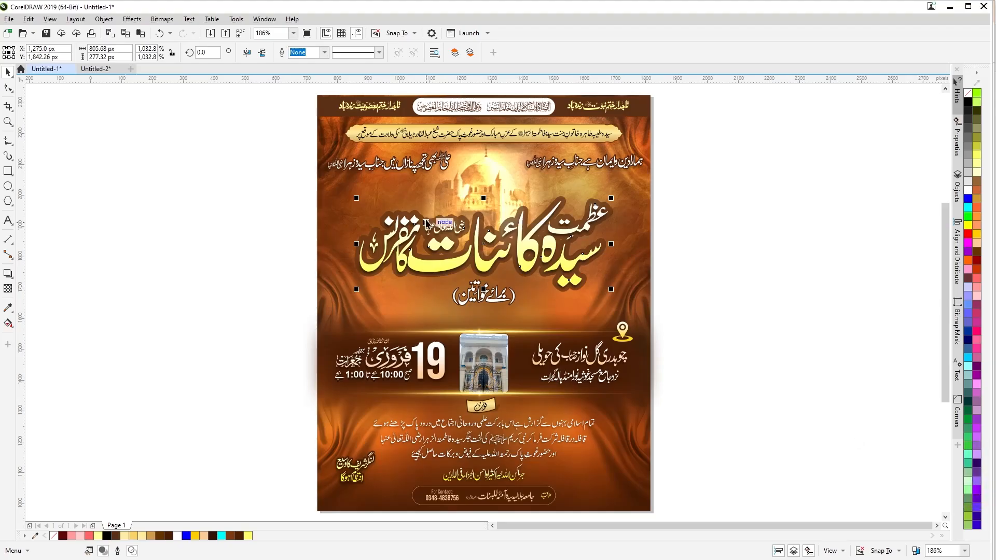
click(229, 270)
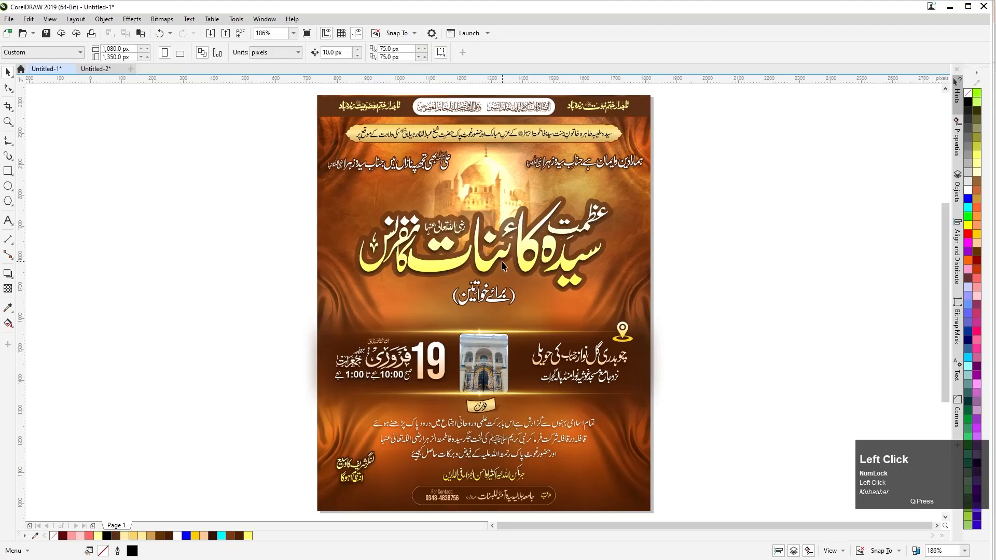
click(451, 267)
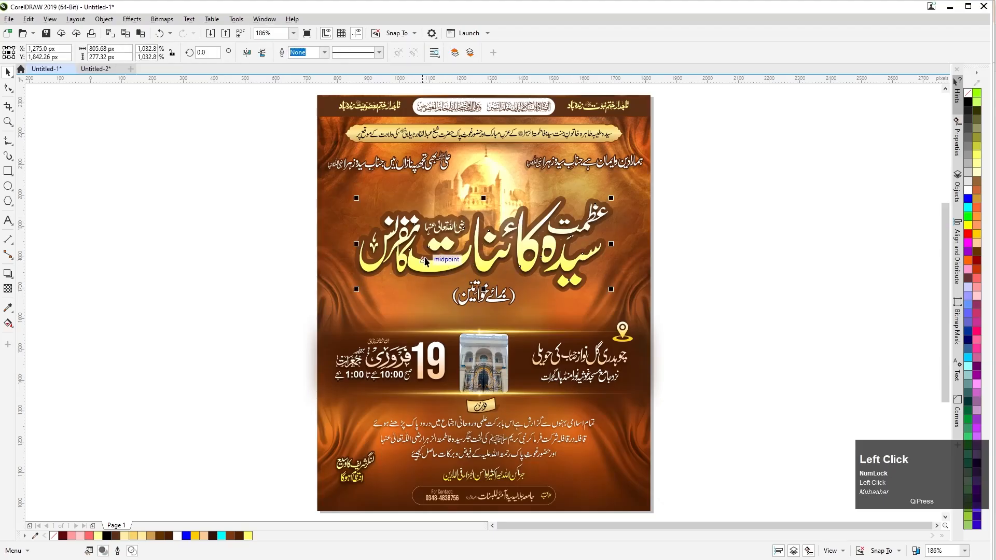
click(134, 19)
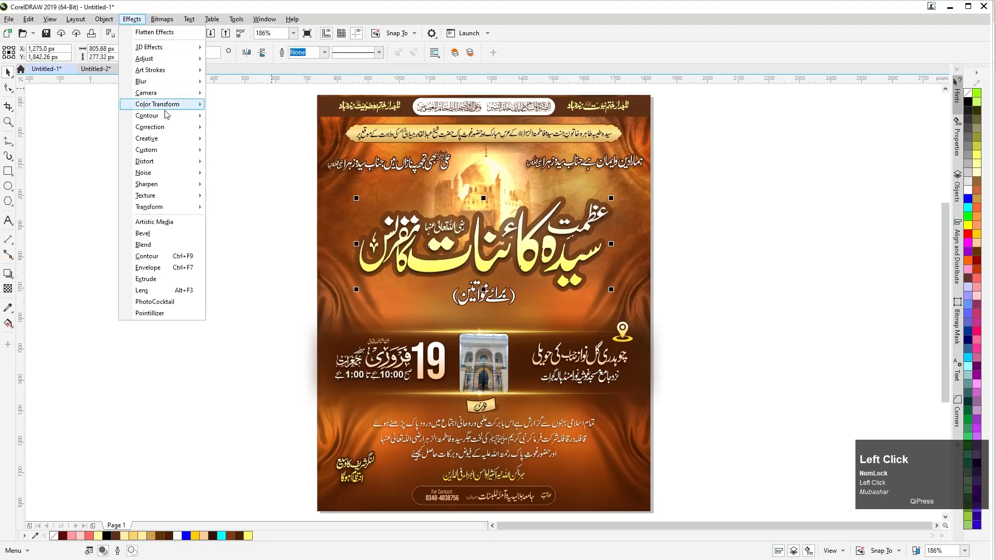
mouse_move(192, 200)
click(348, 253)
click(240, 290)
click(439, 267)
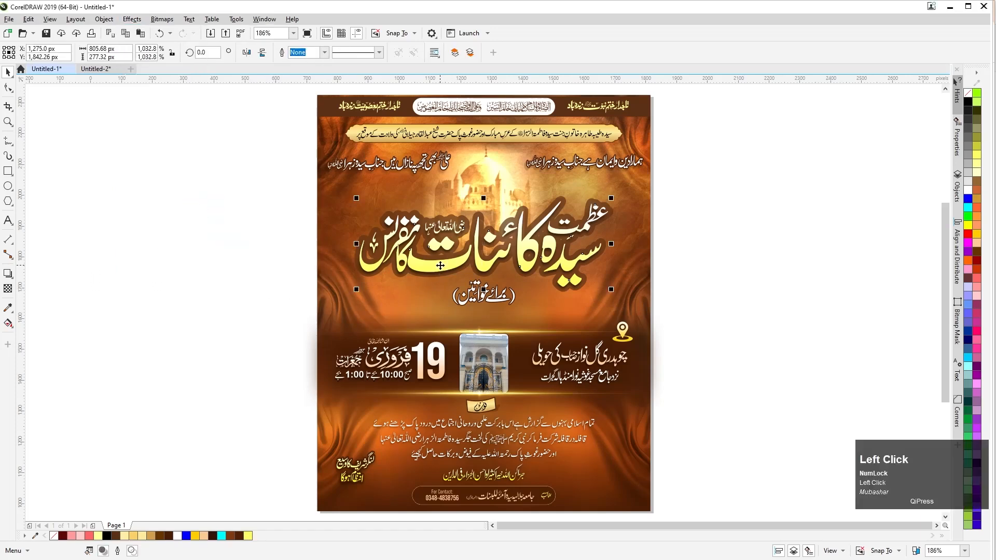
Step: Copy the whole calligraphy title with its outline from Untitled-1 into Untitled-2 and move it slightly down over the mosque's base
drag(262, 175, 712, 296)
key(ctrl+c)
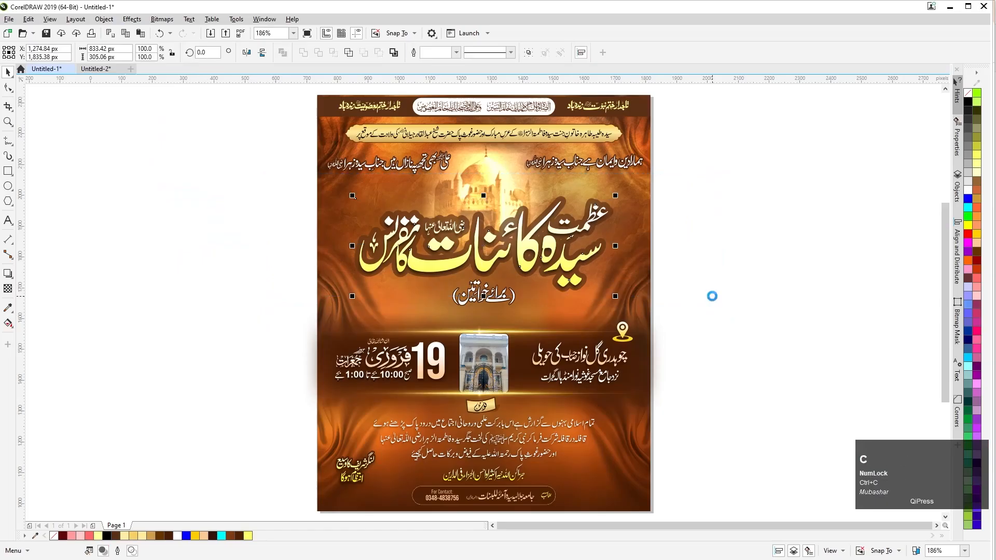
click(96, 68)
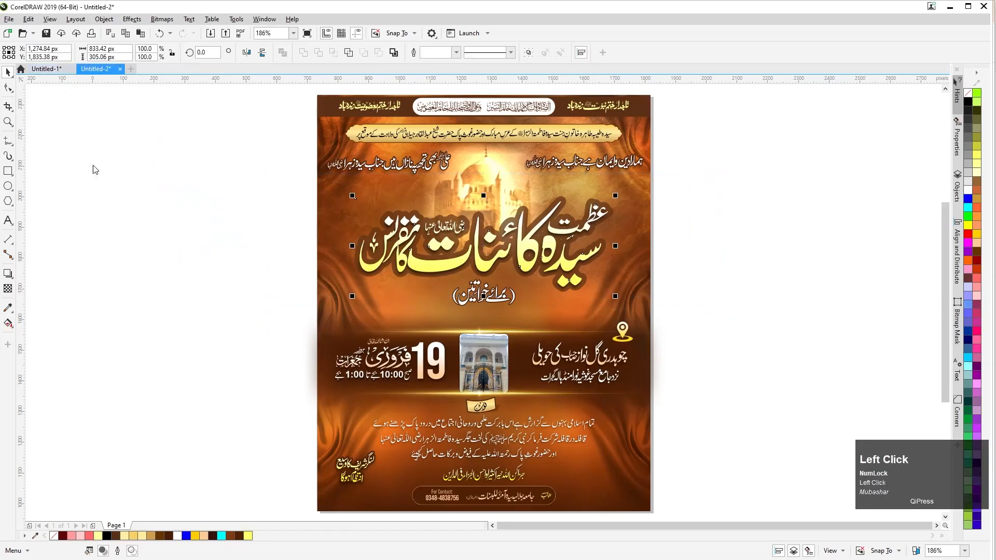
key(ctrl+v)
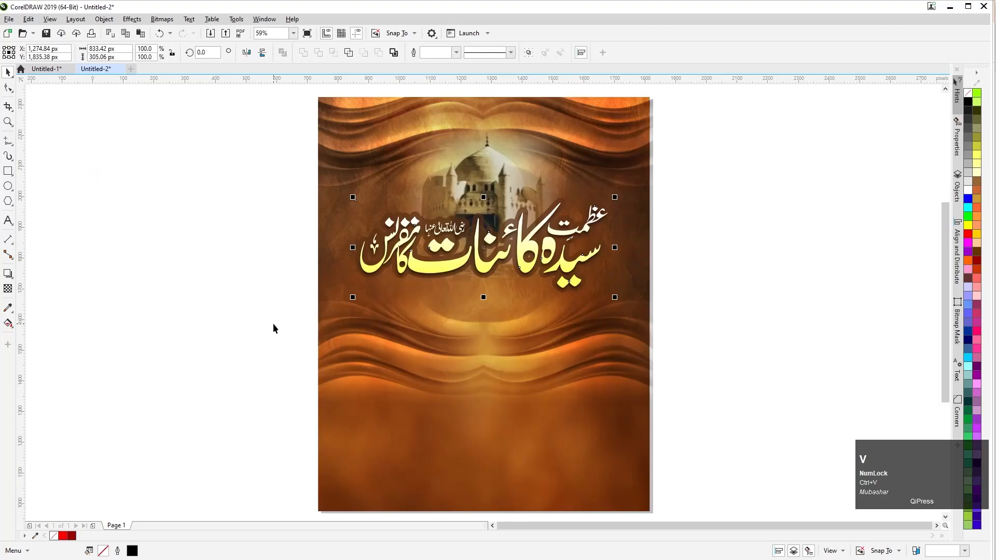
drag(472, 263, 482, 279)
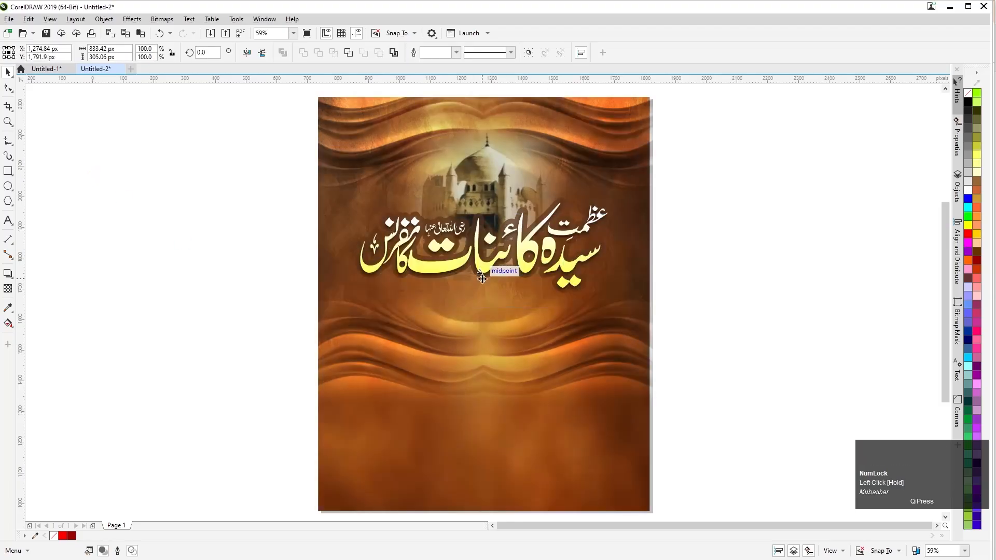
Step: Duplicate the yellow-white calligraphy title in place, directly on top of the original
click(173, 269)
click(446, 271)
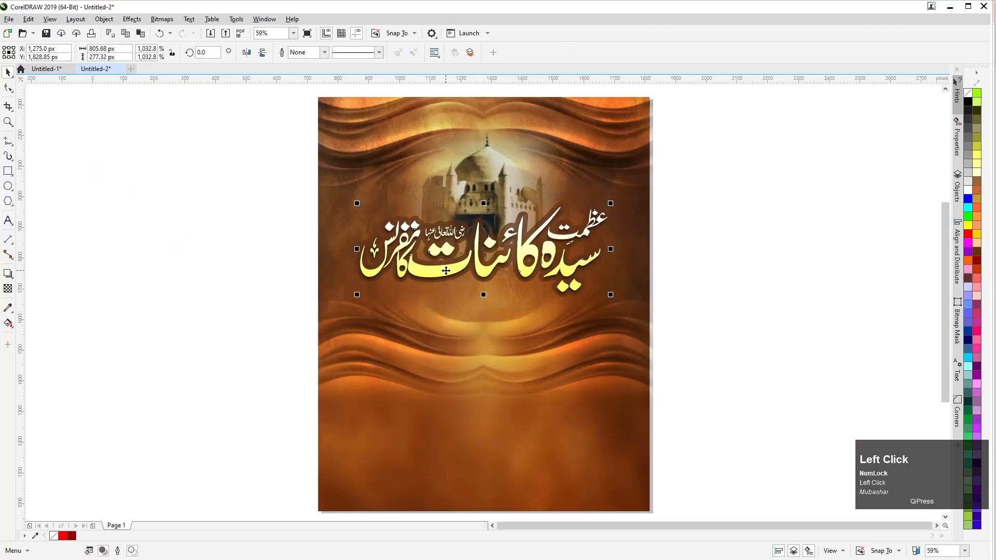
click(155, 330)
click(432, 277)
key(ctrl+c)
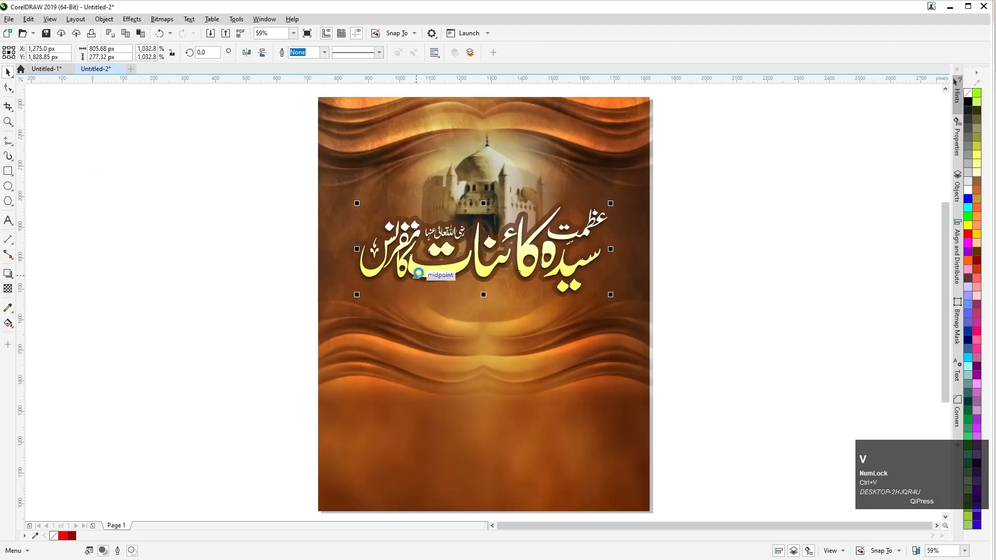
Step: Try moving the duplicated title diagonally down off the original, and undo the move
click(198, 241)
click(452, 269)
drag(452, 269, 321, 306)
key(ctrl+z)
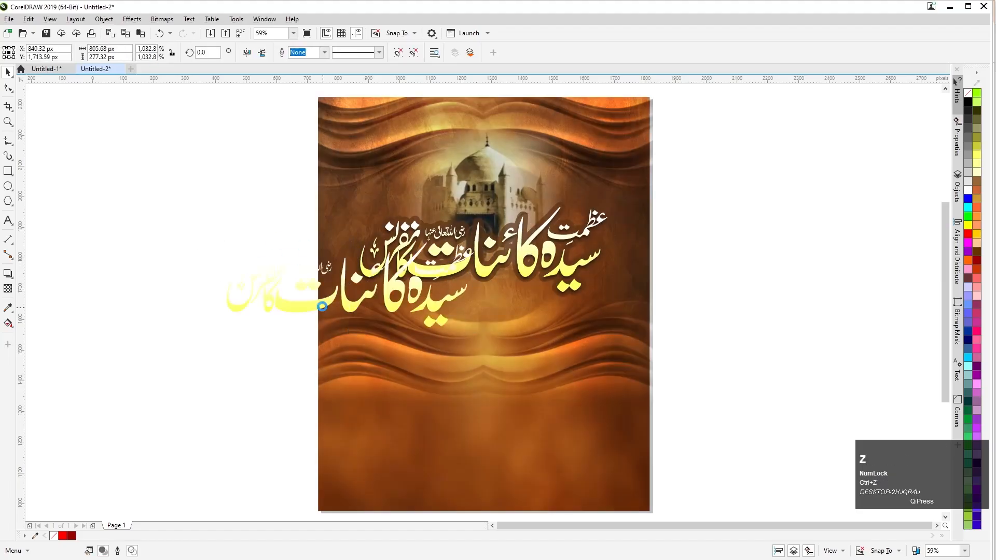
Step: Apply the Plastic texture effect to the calligraphy title with depth 1 and smoothness 89
click(131, 19)
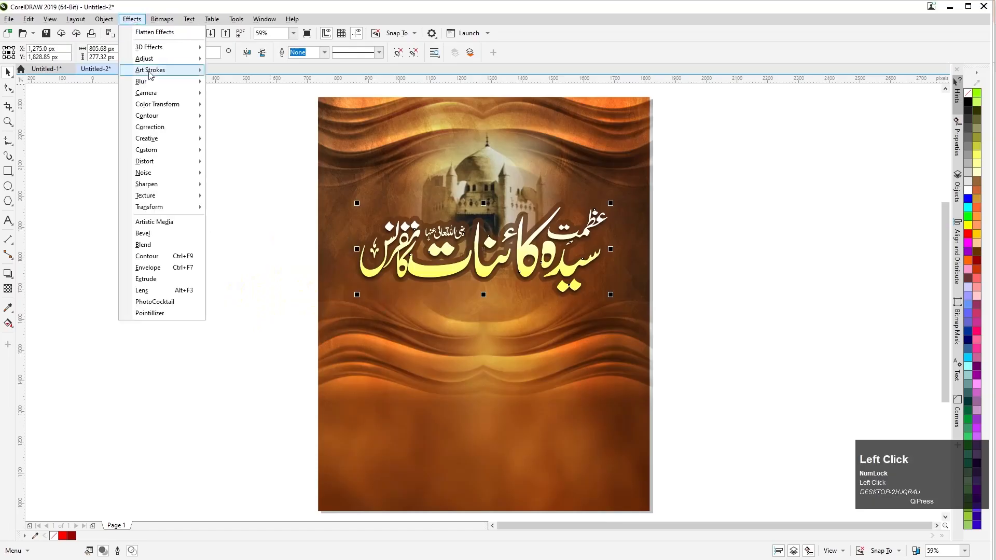
mouse_move(190, 196)
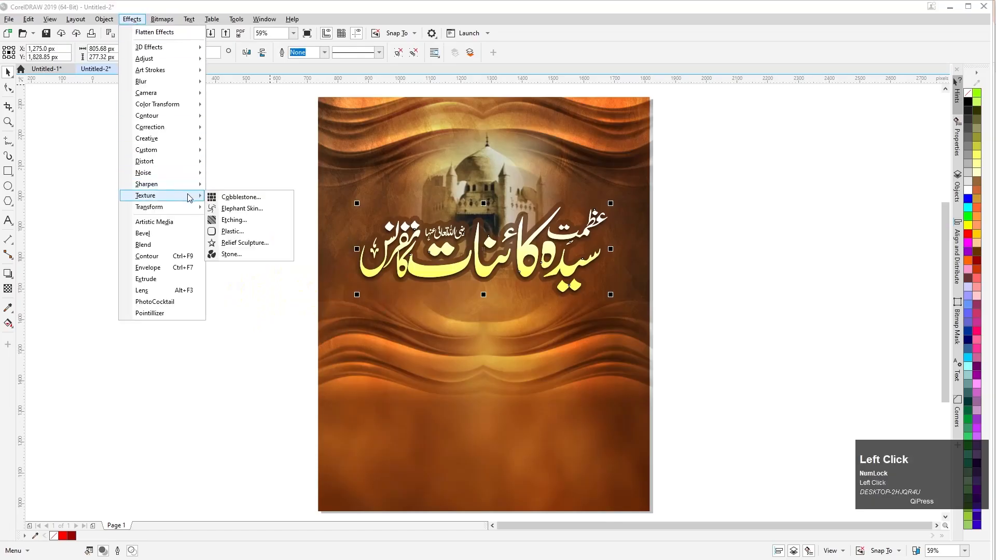
click(241, 231)
drag(493, 224, 261, 251)
drag(247, 307, 320, 314)
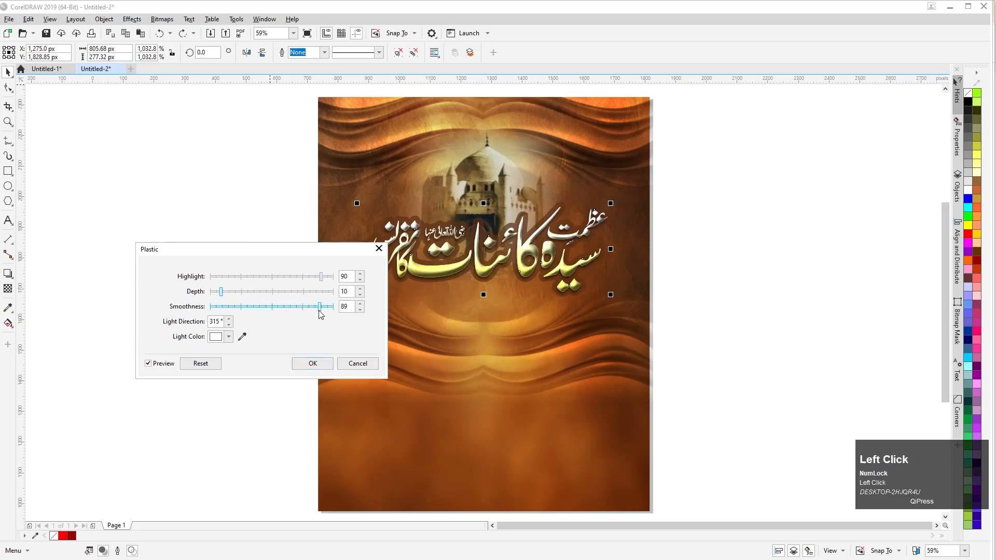
mouse_move(218, 294)
mouse_down()
mouse_move(200, 290)
mouse_move(214, 292)
mouse_move(201, 299)
mouse_up()
drag(255, 248, 358, 340)
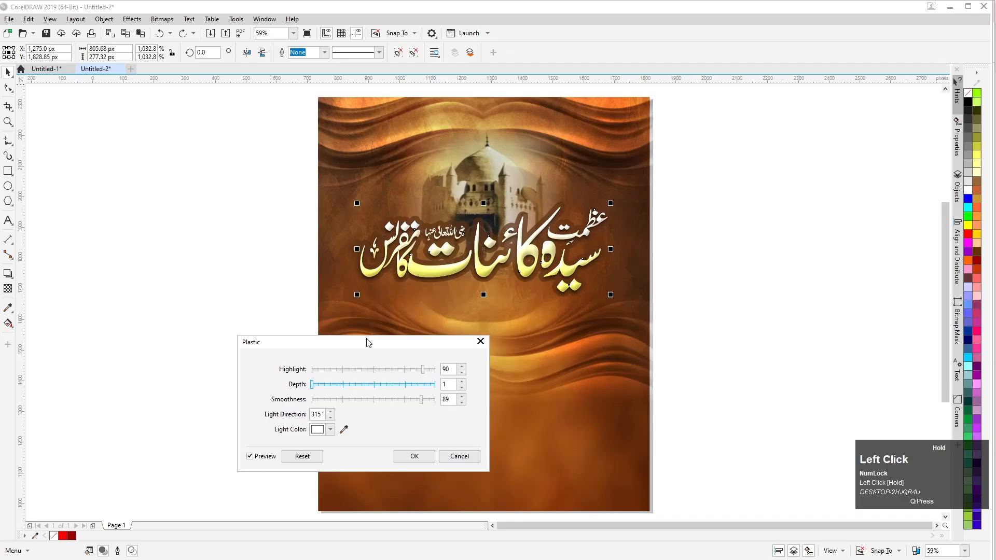
click(415, 456)
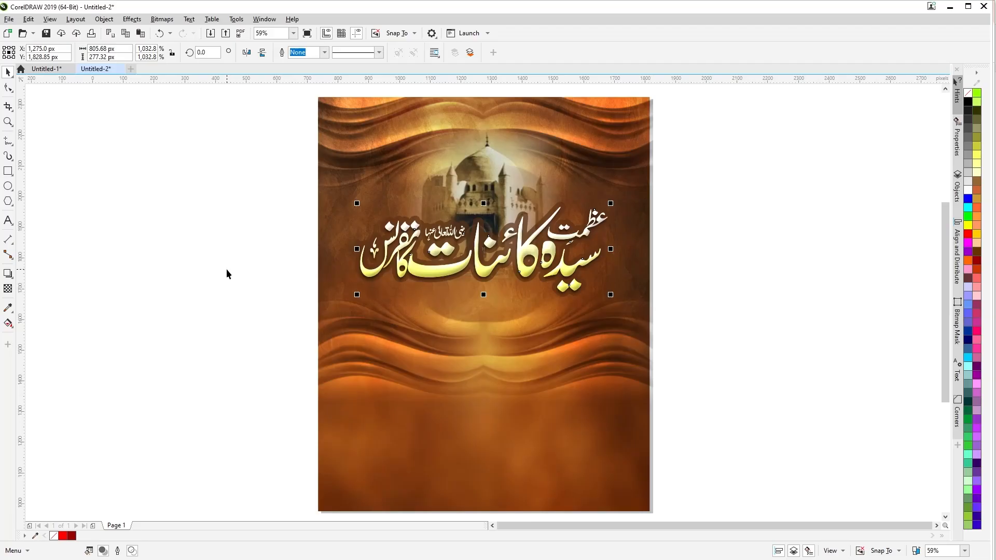
scroll(513, 211, up, 3)
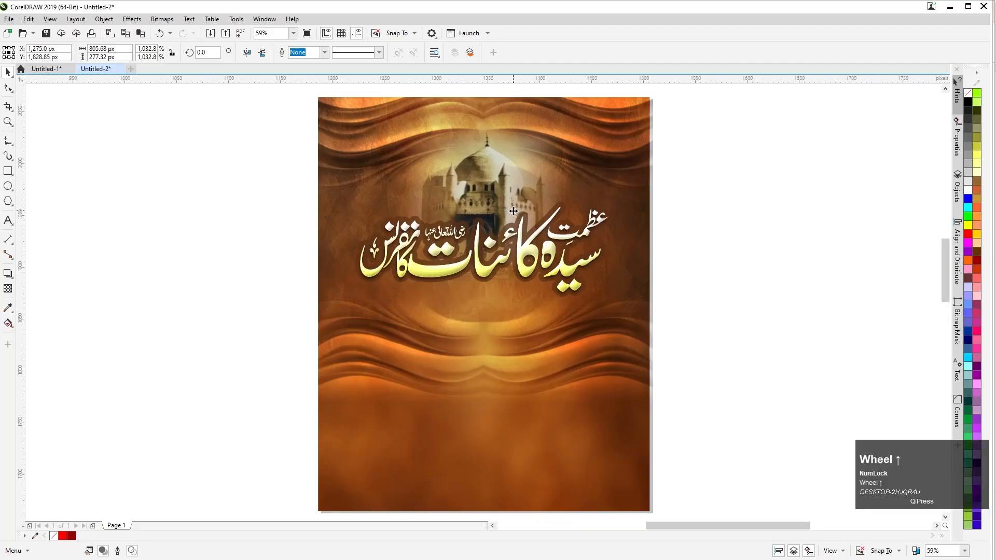
scroll(513, 213, down, 2)
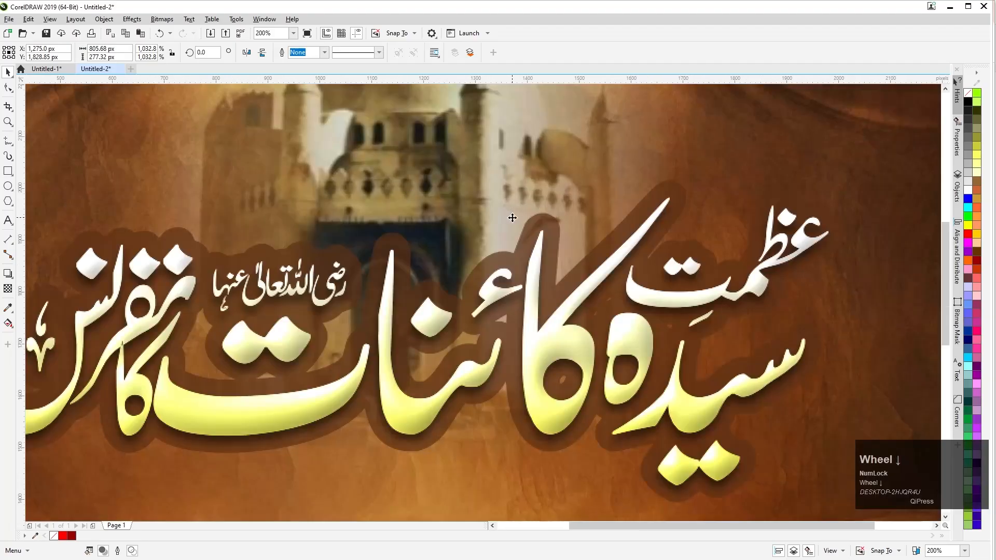
Step: Change the yellow end of the calligraphy title's gradient to a deeper golden yellow, keeping the white at its upper end
key(F4)
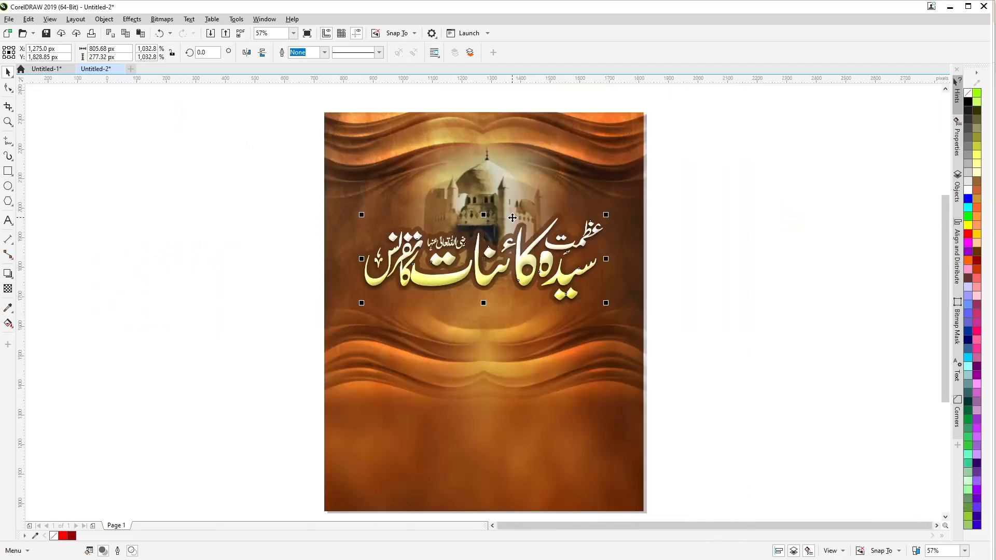
key(g)
drag(978, 236, 476, 289)
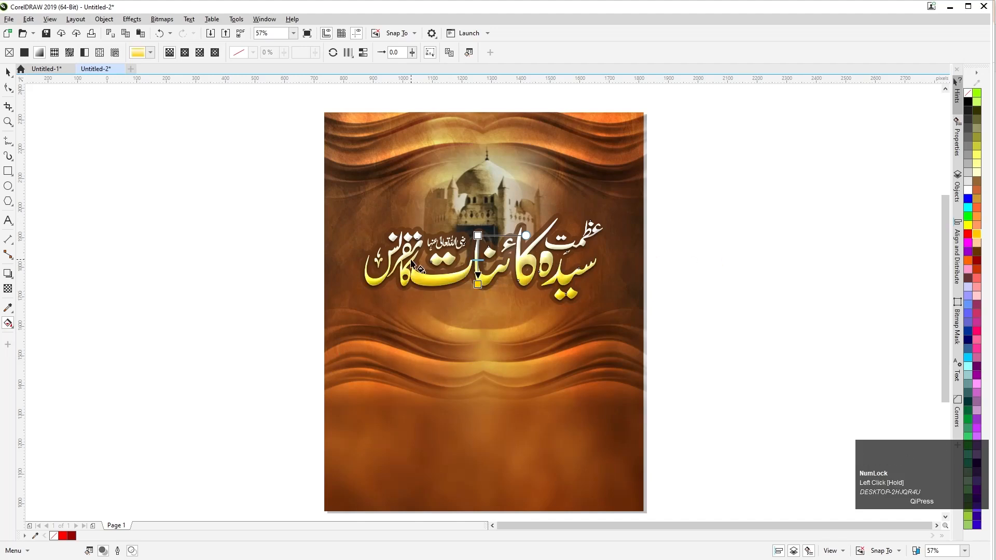
scroll(412, 264, up, 4)
click(7, 72)
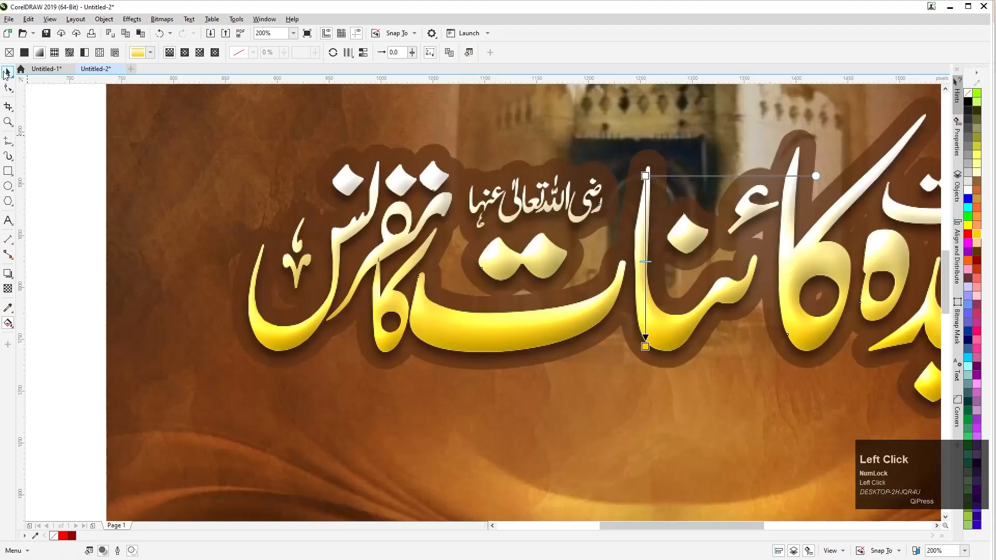
click(74, 173)
key(F4)
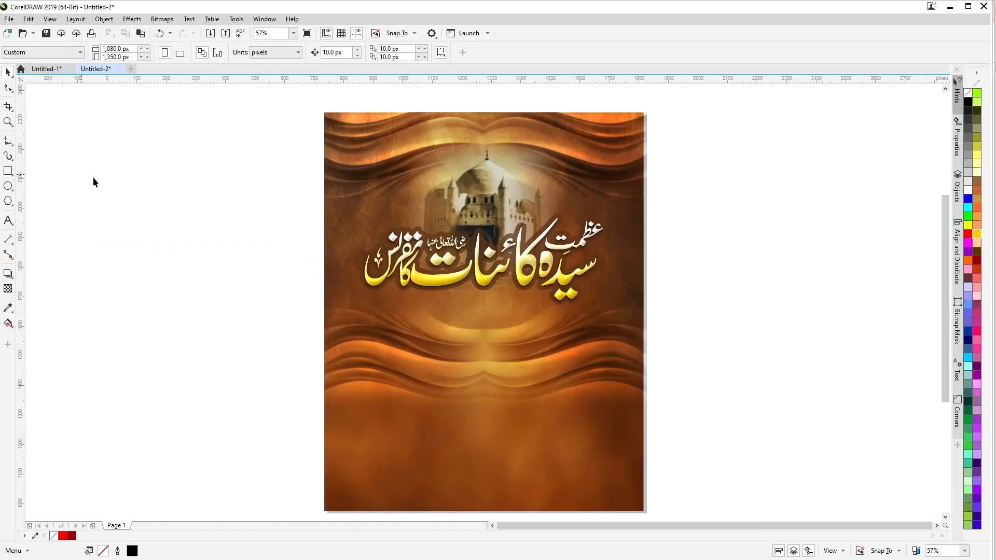
scroll(274, 202, down, 1)
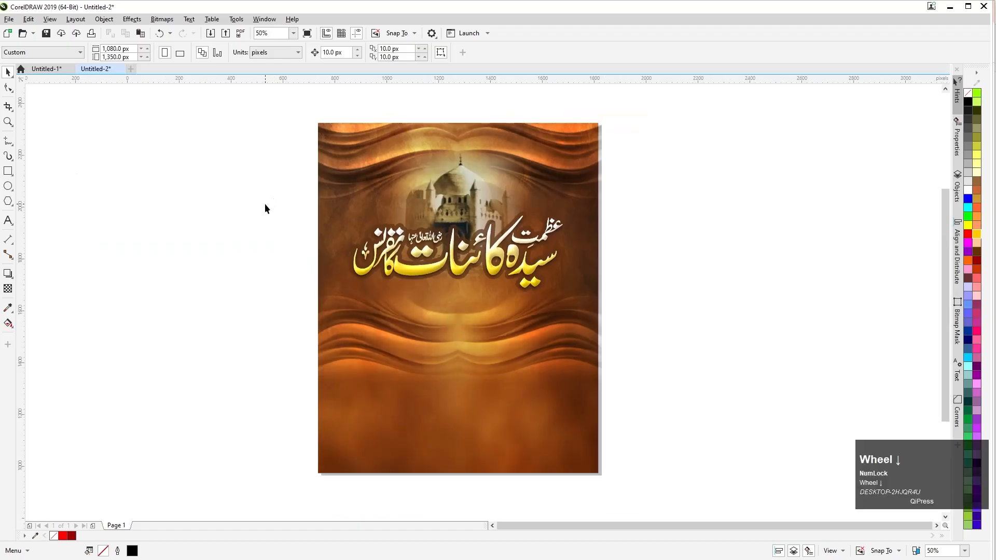
Step: Check the reference poster in Untitled-1, then move the lower silk-wave image in Untitled-2 straight up beneath the calligraphy title
click(45, 68)
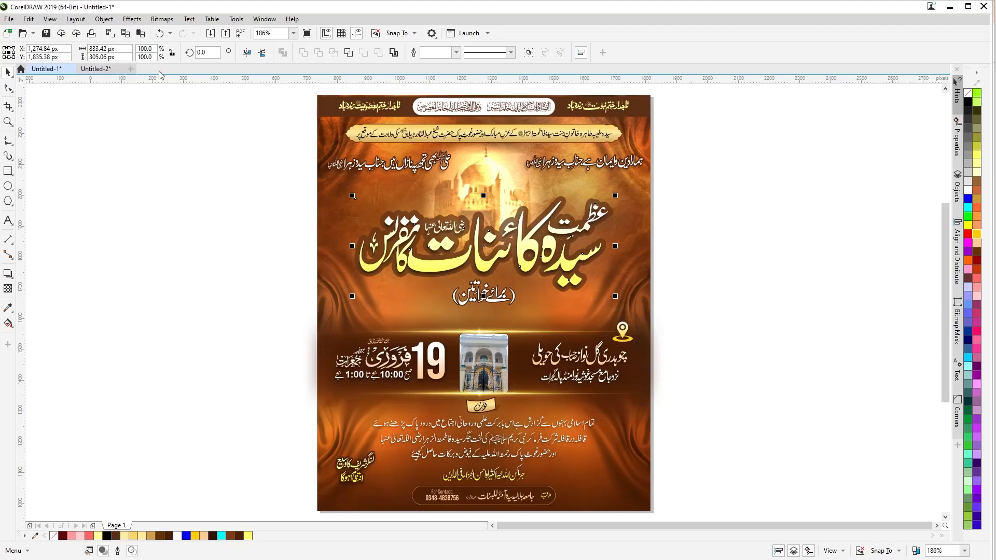
click(96, 68)
scroll(459, 286, down, 2)
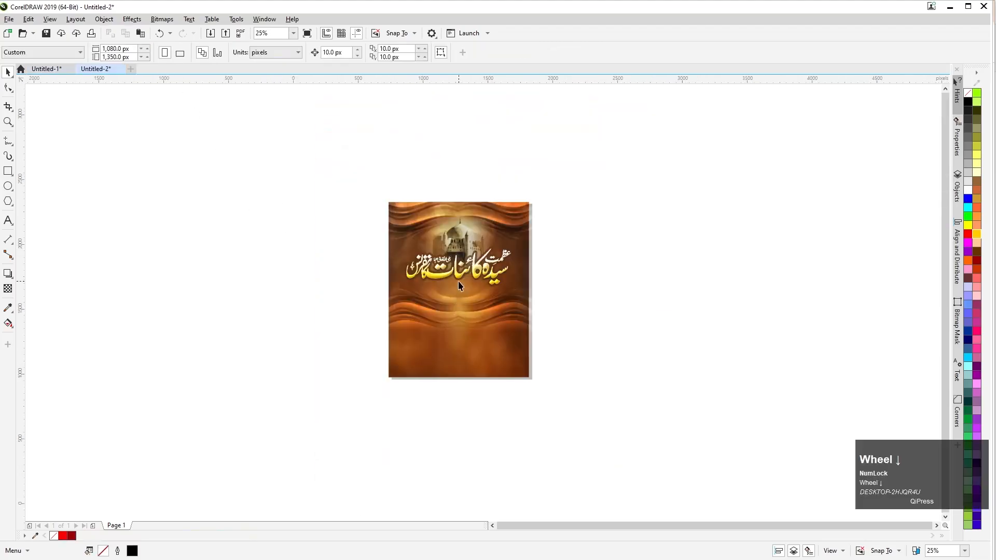
scroll(455, 331, up, 1)
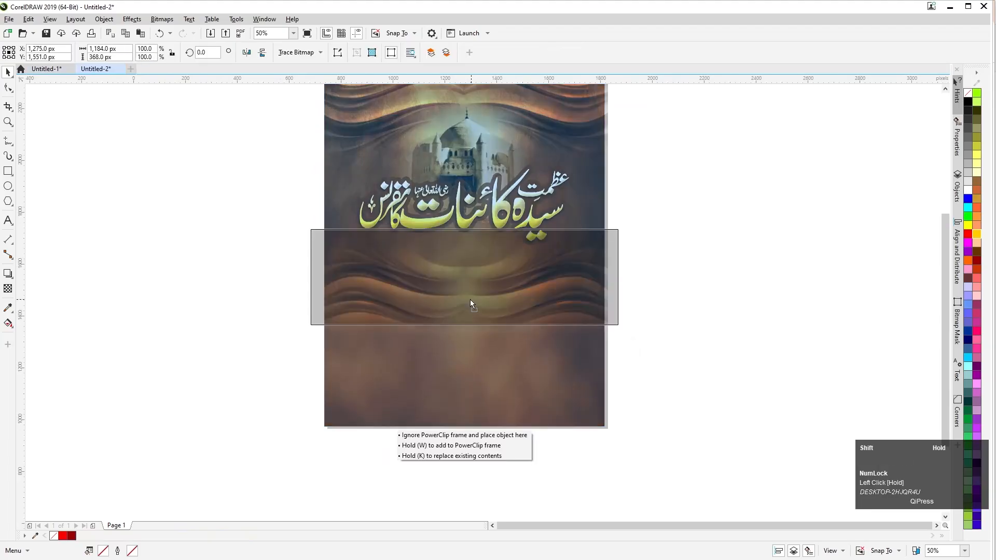
click(469, 293)
key(Up)
key(Up)
key(Up)
key(Up)
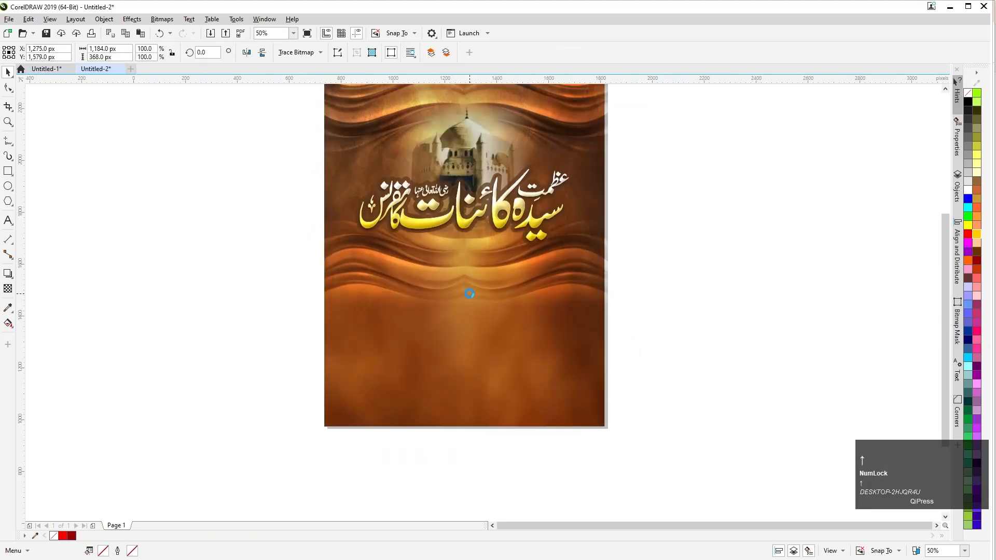
Step: Place a copy of the lower silk-wave image at the page's bottom edge, centred at about X 1,275 px, Y 1,099 px
drag(464, 206, 472, 367)
key(Down)
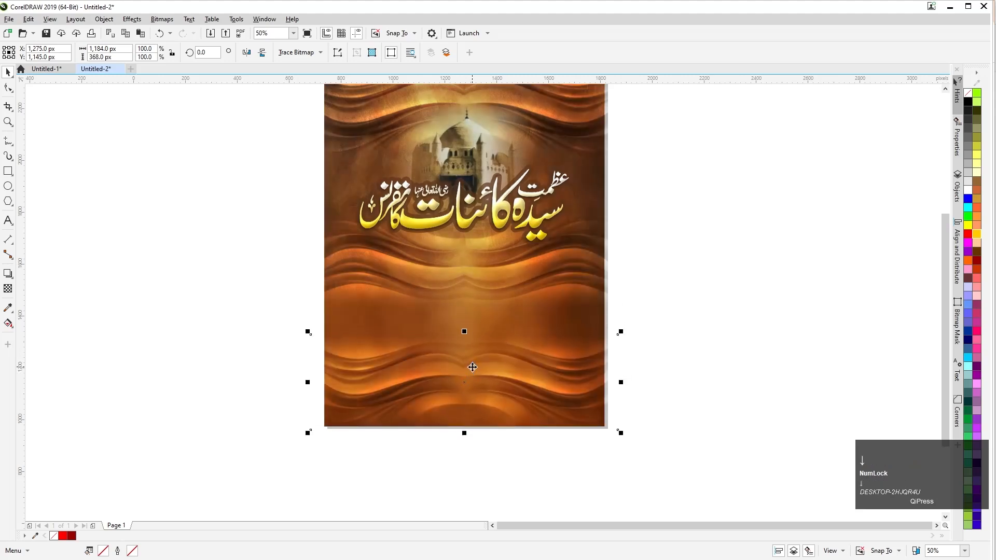
drag(474, 368, 475, 372)
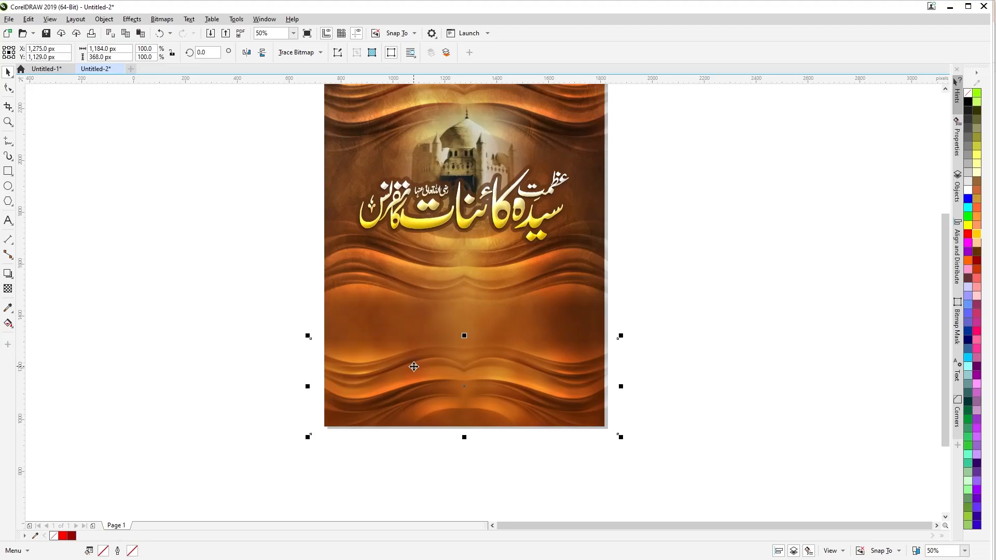
key(Down)
key(Down)
key(Down)
Step: PowerClip the bottom silk-wave copy inside the brown page-sized background
right_click(372, 390)
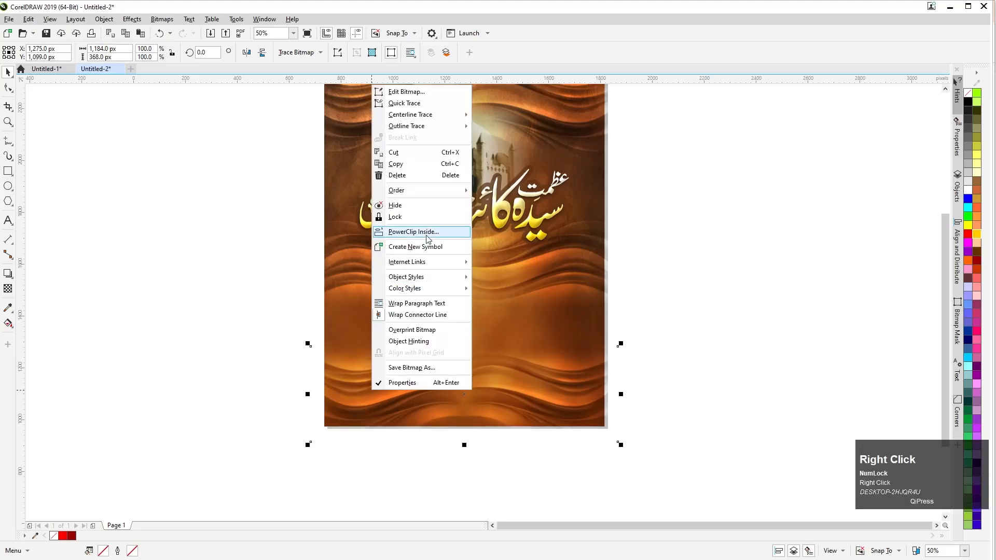
click(427, 232)
click(369, 306)
click(530, 318)
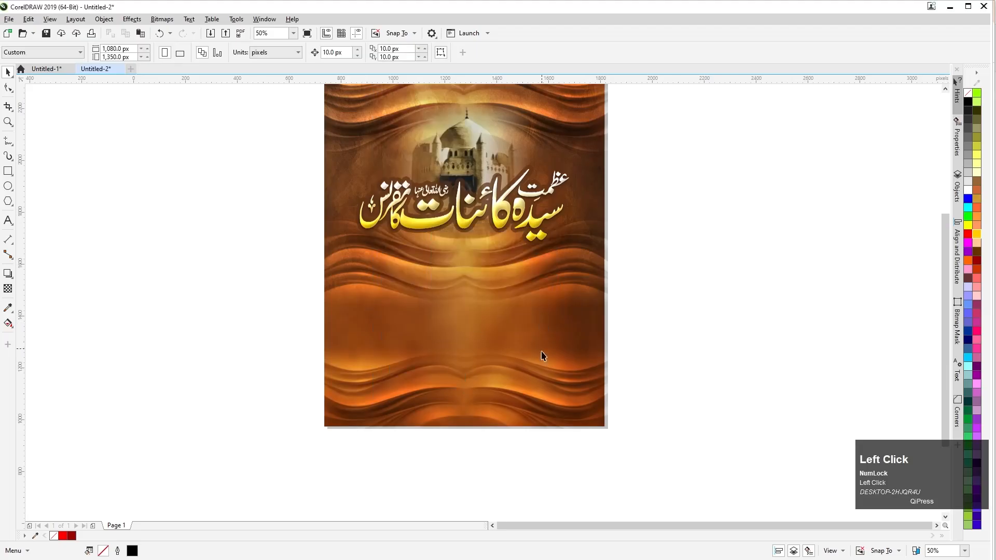
click(520, 393)
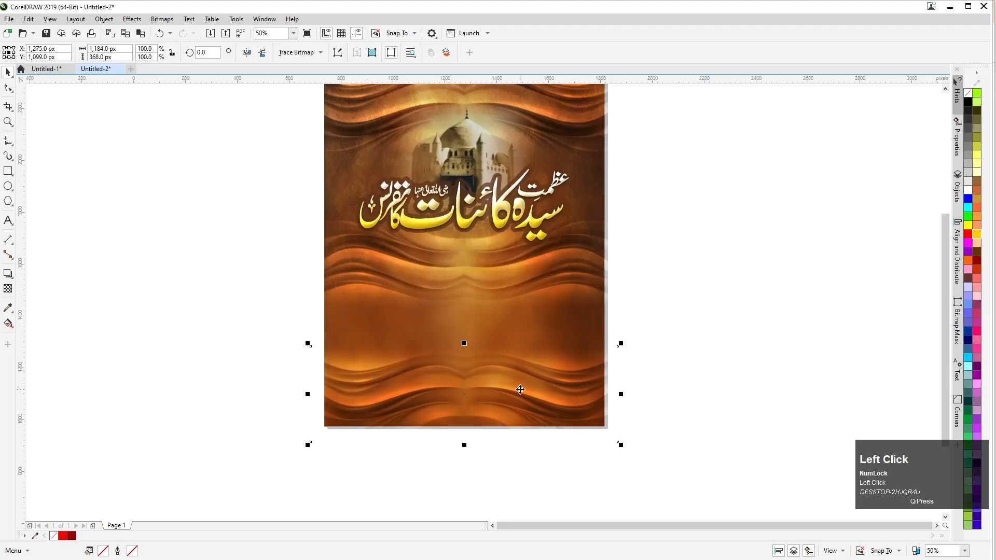
right_click(345, 442)
click(394, 409)
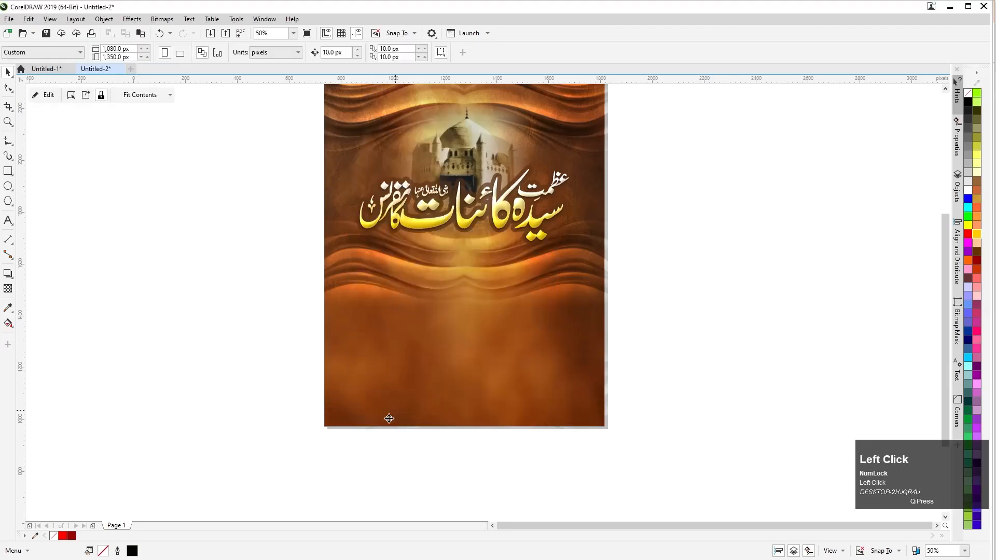
Step: PowerClip the silk-wave image below the calligraphy title inside the brown page-sized background
click(359, 268)
right_click(359, 269)
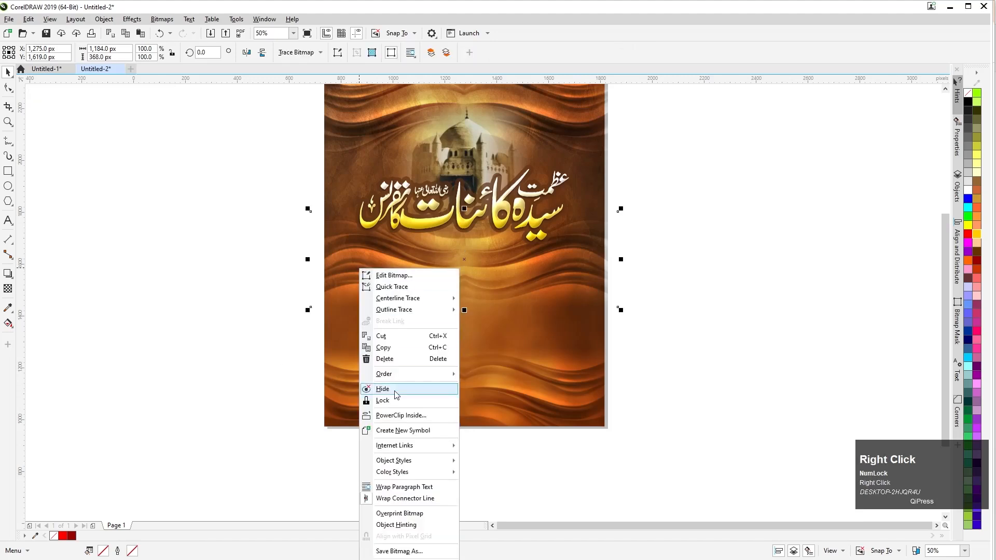
click(401, 415)
click(406, 368)
Step: PowerClip the silk-wave image at the page's upper edge inside the brown background
scroll(411, 393, down, 1)
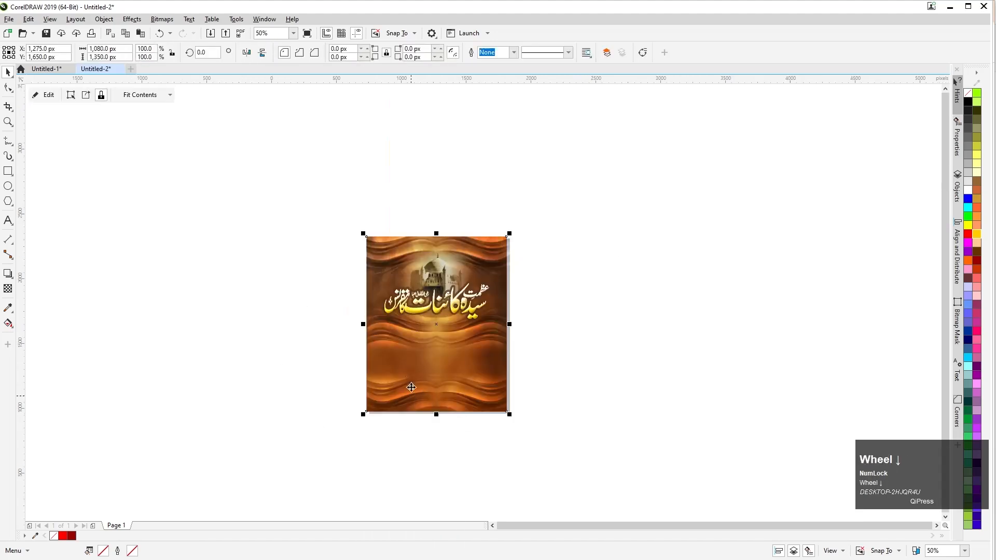
scroll(404, 273, down, 2)
click(254, 201)
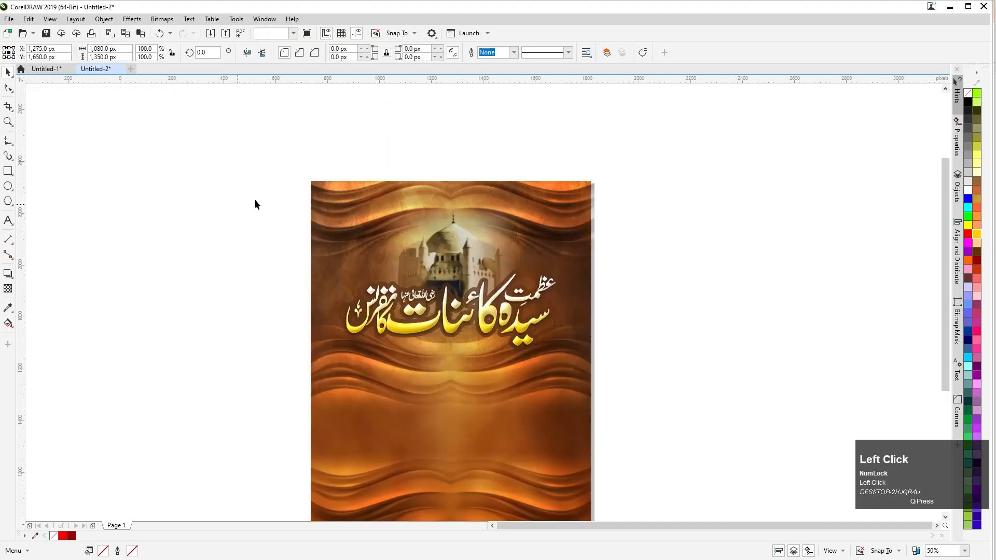
right_click(327, 201)
click(368, 447)
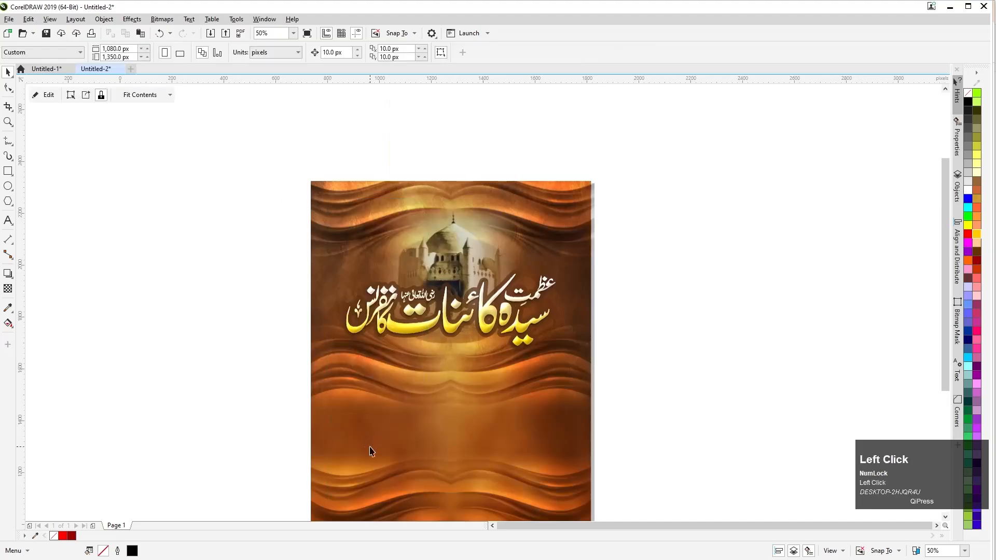
key(F4)
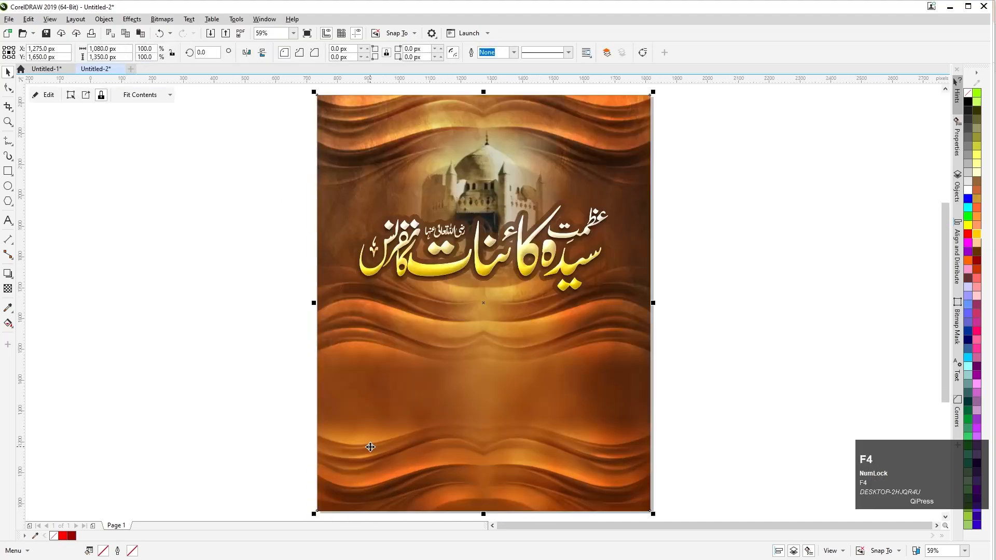
click(204, 371)
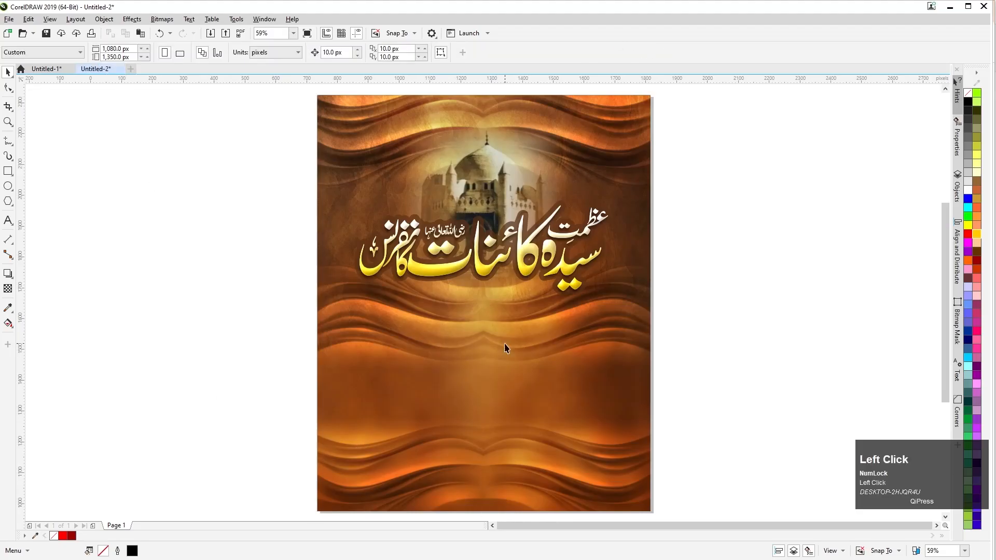
Step: Draw a rectangle across the full page width between the two lower silk waves, sized 1,080 × 274.66 px
click(45, 70)
click(96, 69)
click(7, 172)
mouse_move(311, 341)
mouse_down()
mouse_move(578, 456)
mouse_move(650, 438)
mouse_up()
click(8, 72)
drag(481, 337, 481, 349)
drag(309, 395, 317, 394)
drag(653, 396, 654, 396)
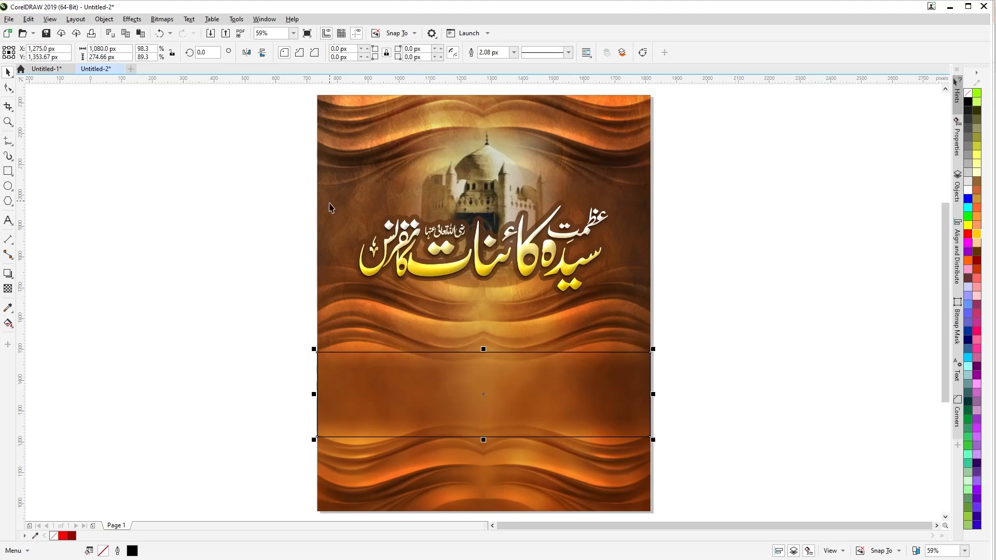
Step: Fill the wide rectangle with a brown sampled from the background beside the mosque and remove its outline
click(35, 537)
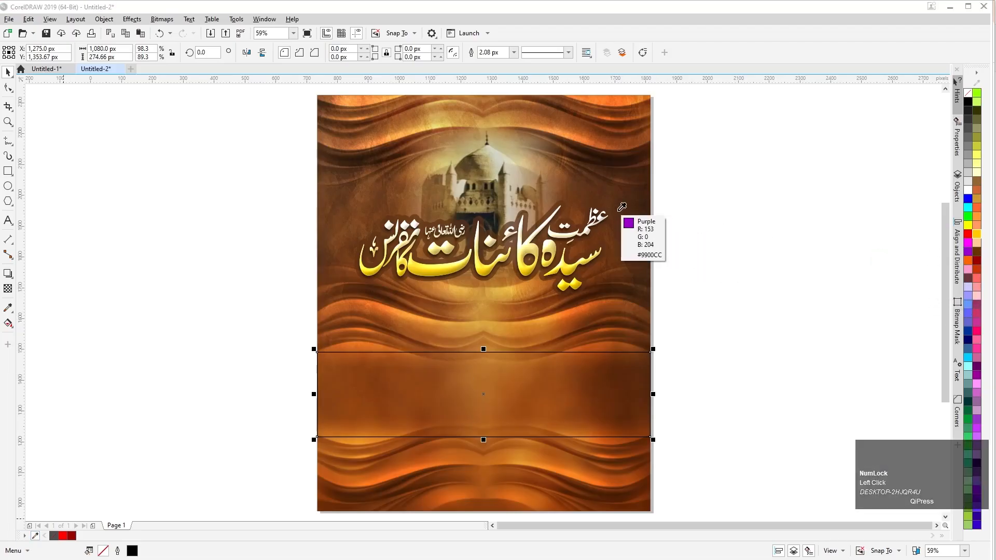
click(356, 206)
drag(82, 538, 395, 410)
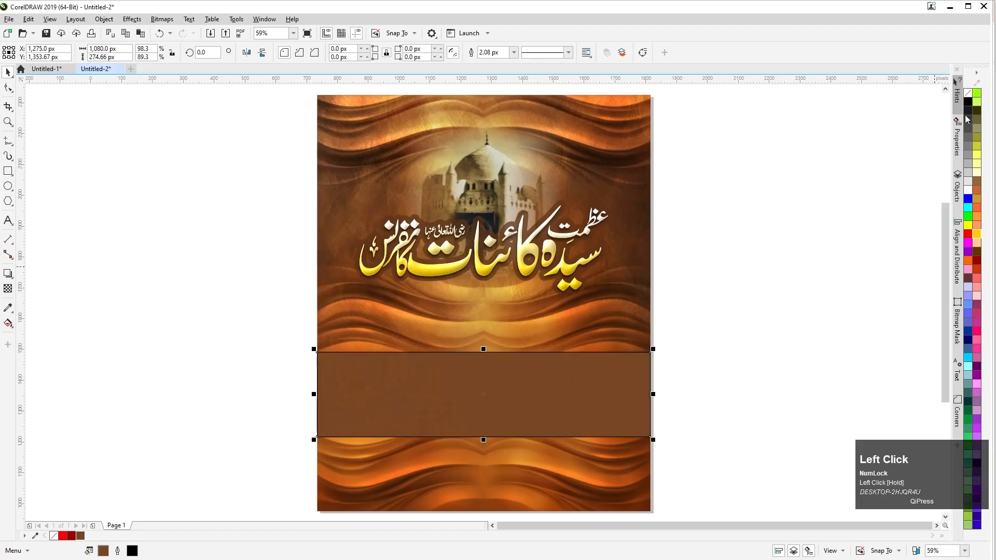
right_click(968, 93)
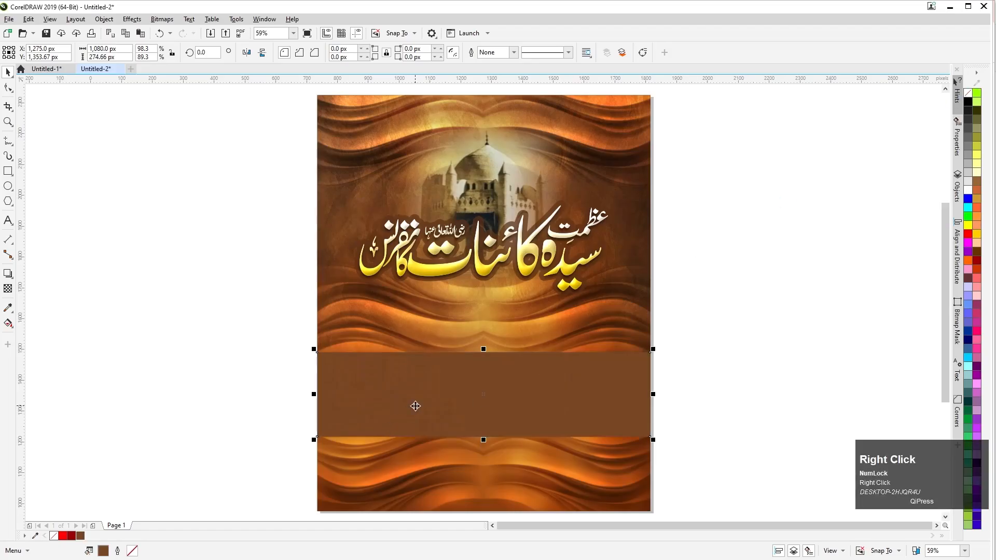
Step: Apply a Gaussian Blur with a radius of 24.7 pixels to the brown rectangle
click(132, 19)
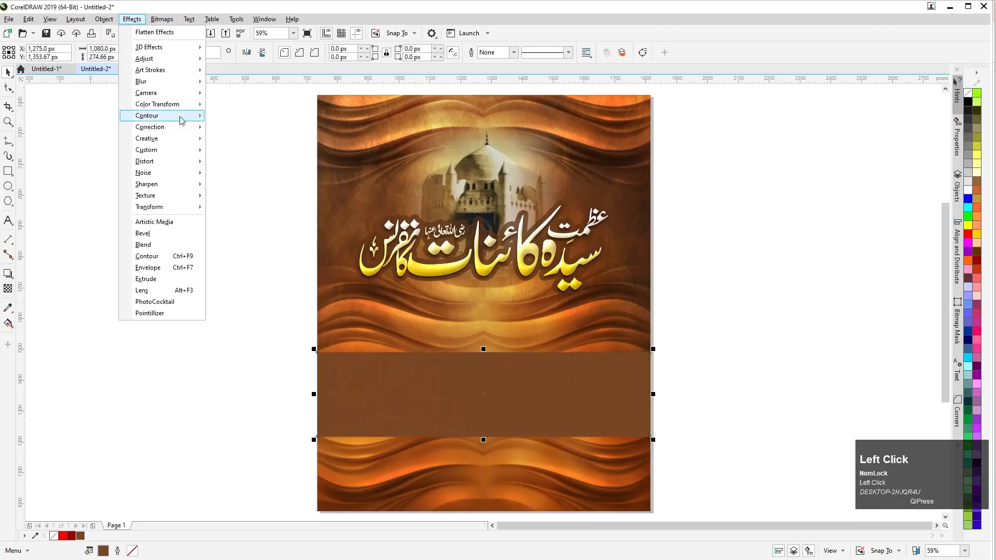
mouse_move(176, 83)
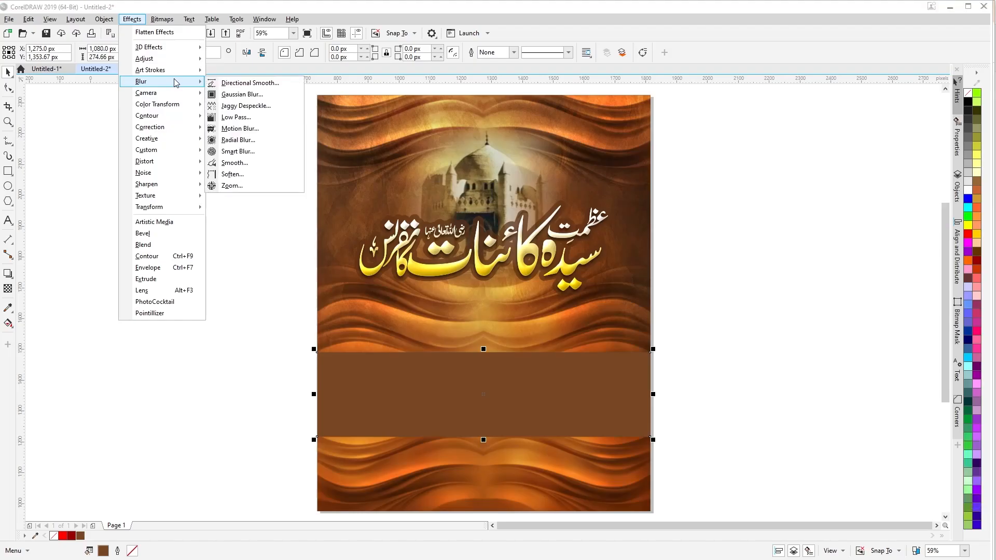
click(224, 94)
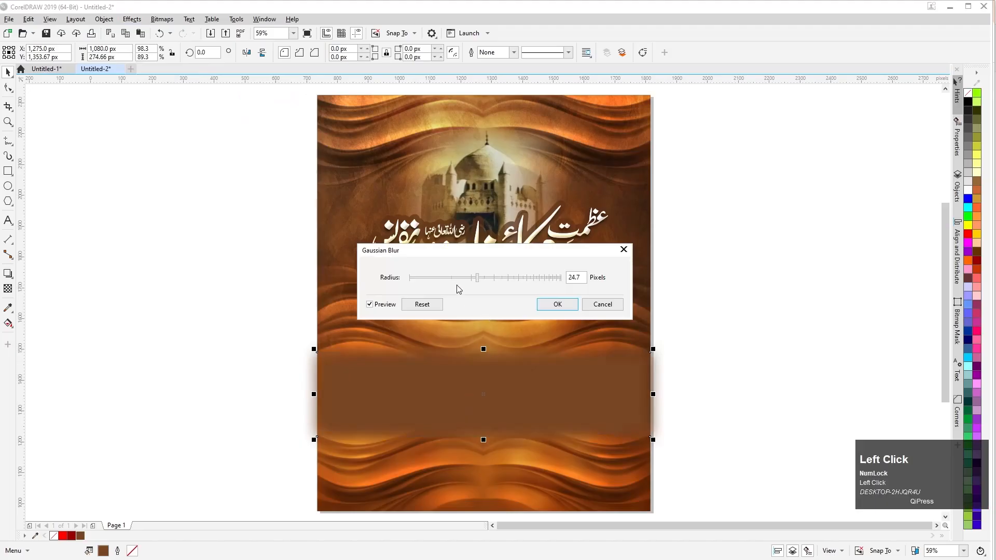
click(553, 303)
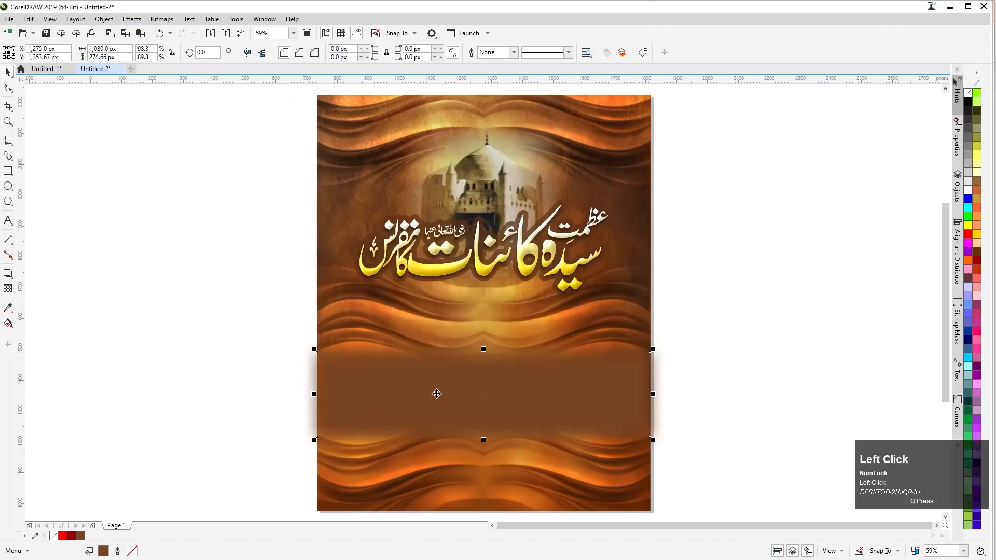
Step: Refill the blurred rectangle with a darker brown sampled from the background on the other side of the mosque
click(35, 536)
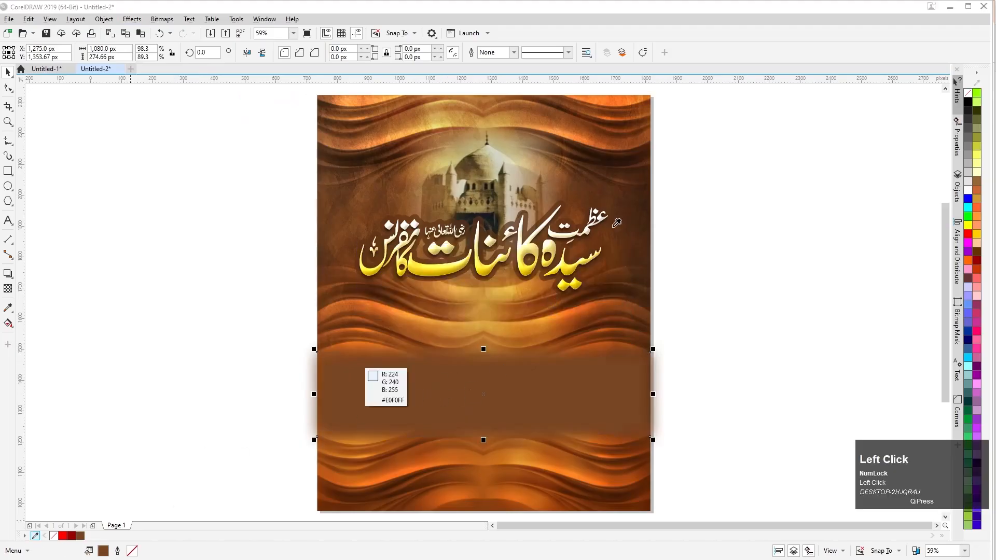
click(629, 201)
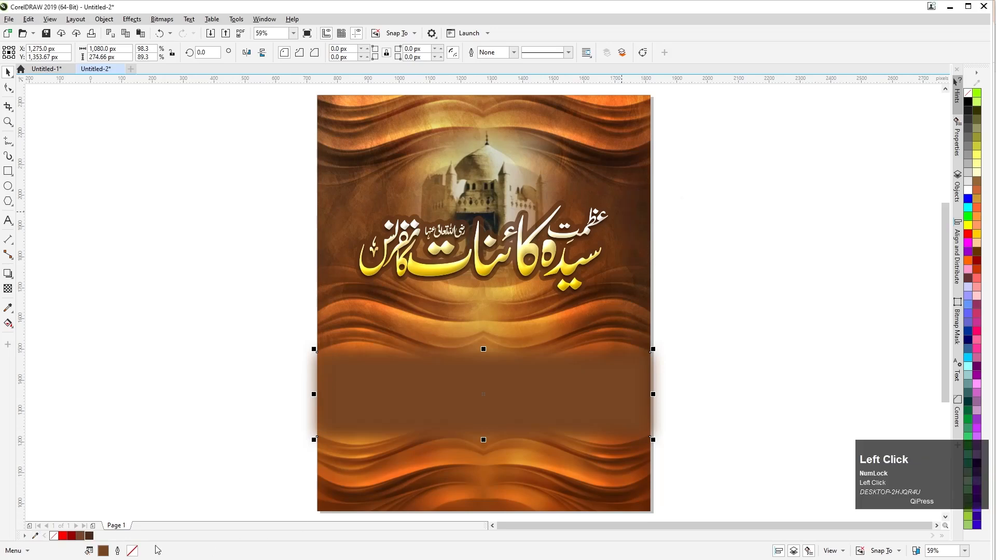
drag(89, 537, 418, 402)
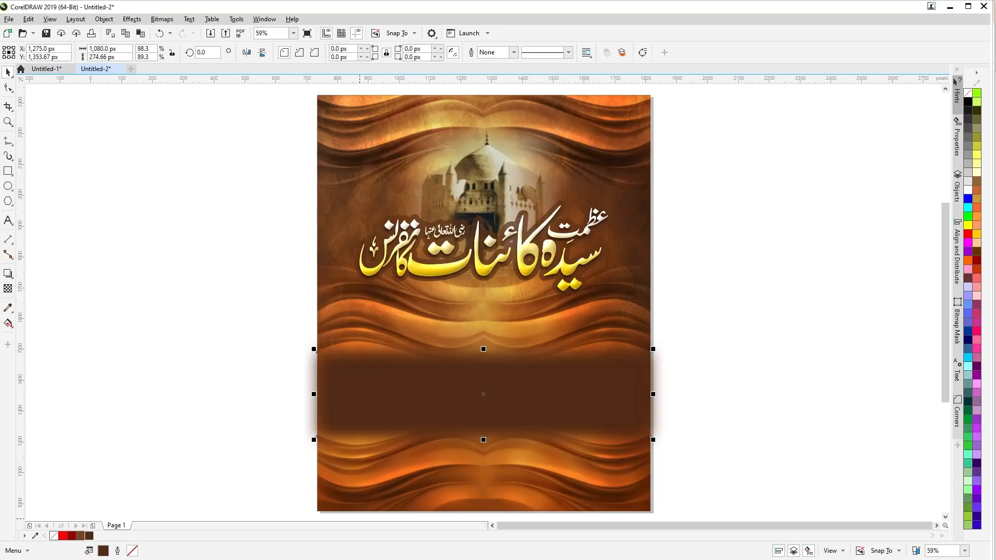
Step: Switch to the browser and search Google Images for "light effect png" in a new tab
click(408, 553)
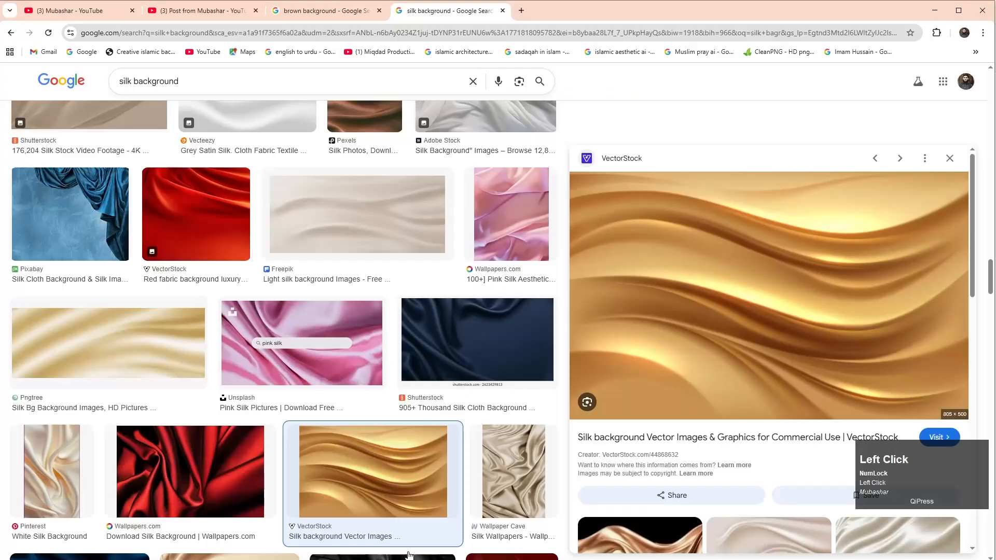
click(521, 11)
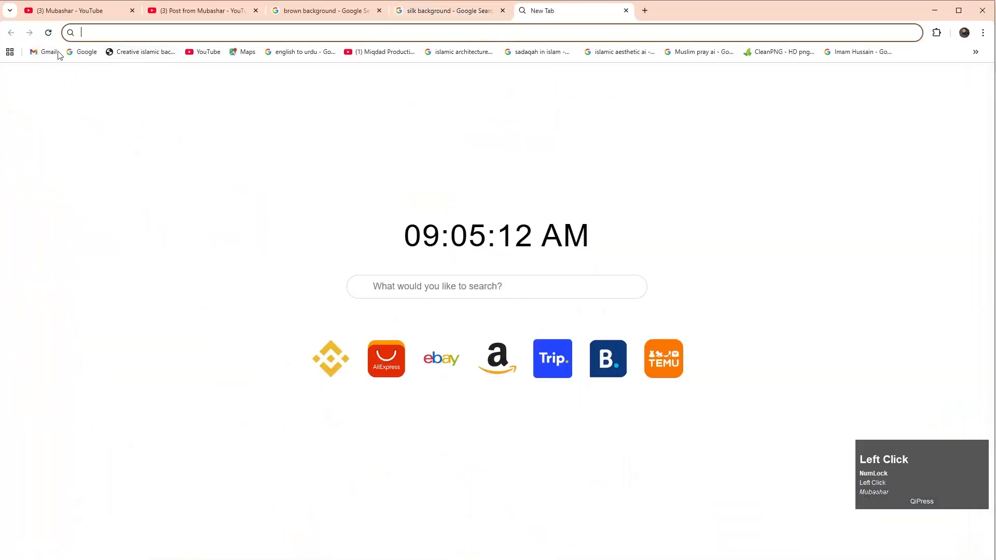
click(80, 52)
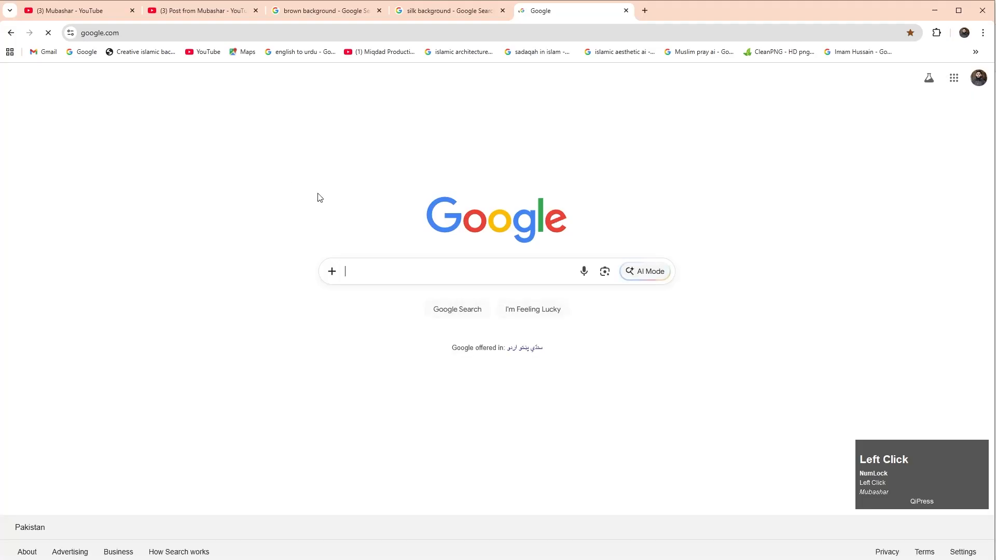
text(lig)
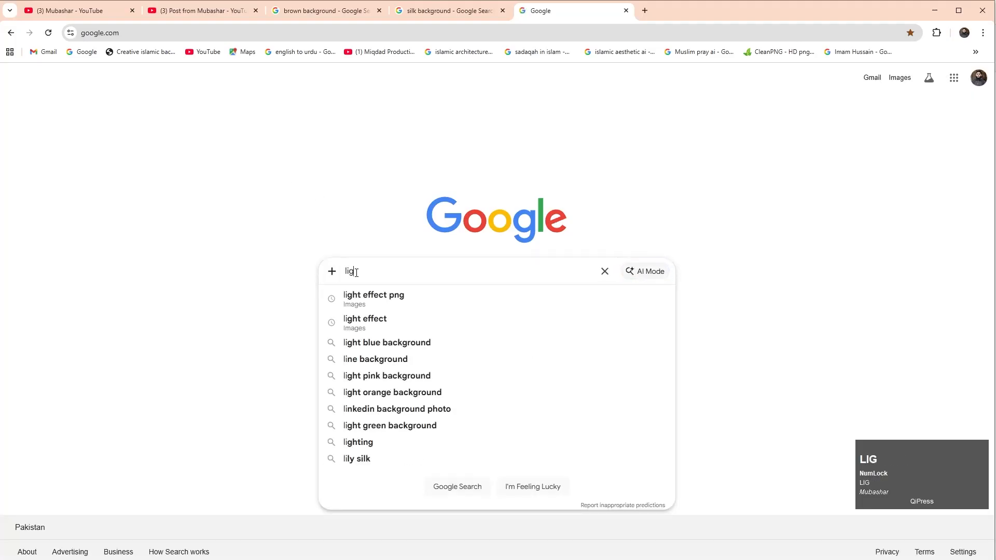
key(Down)
key(Return)
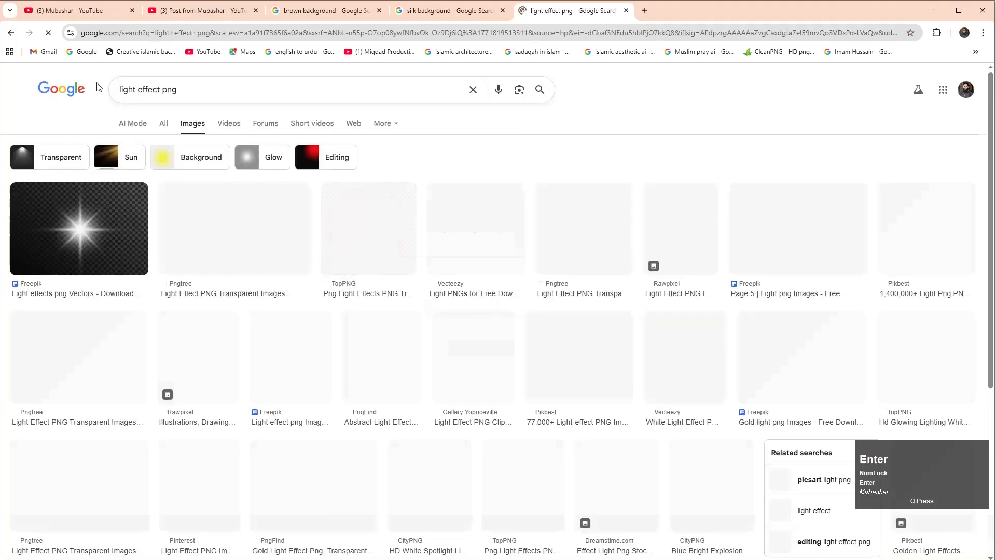
Step: Shorten the image search to "light effect" and run it again
click(195, 89)
key(BackSpace)
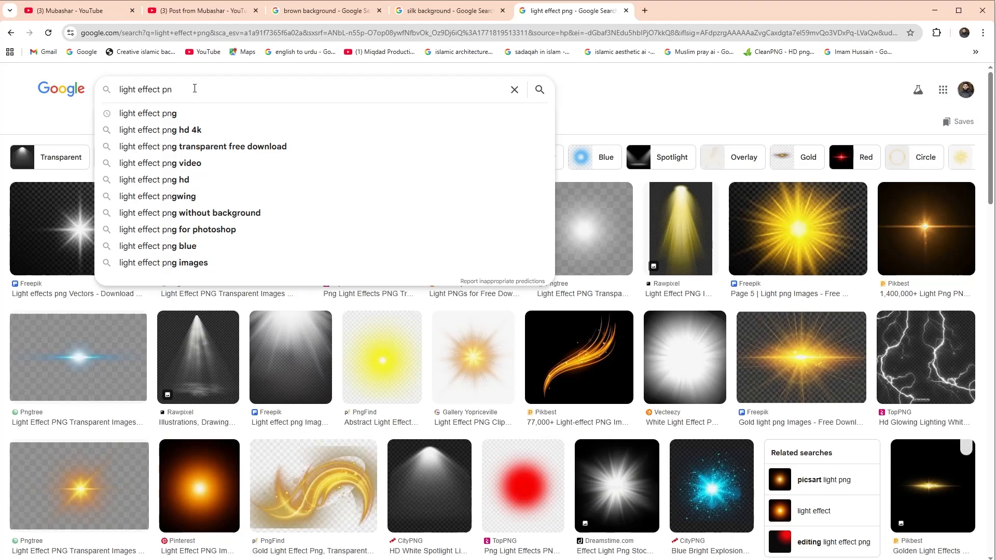
key(BackSpace)
key(BackSpace)
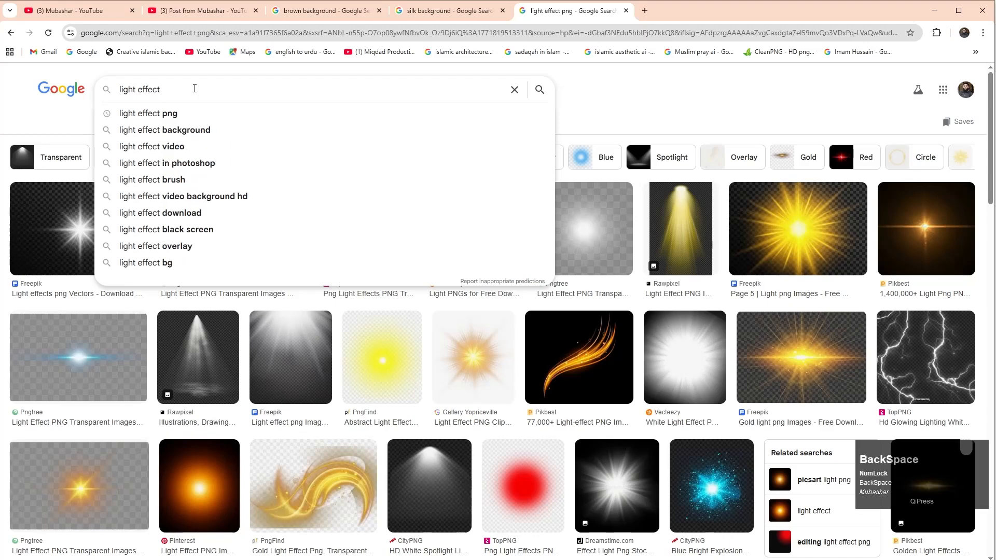
key(Return)
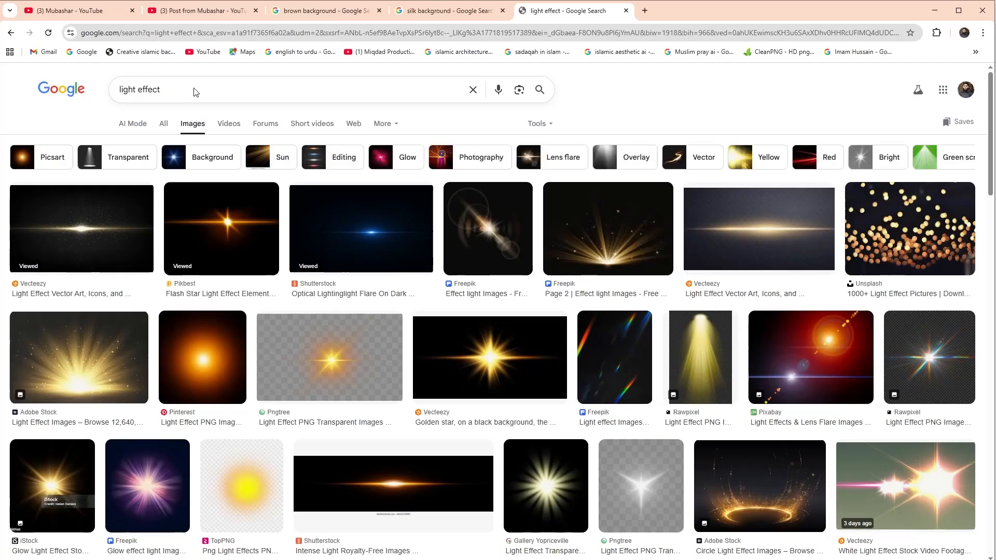
Step: Copy the Vecteezy golden light flare on black, paste it into the CorelDRAW poster and enlarge it to 843.72 × 474 px
click(91, 232)
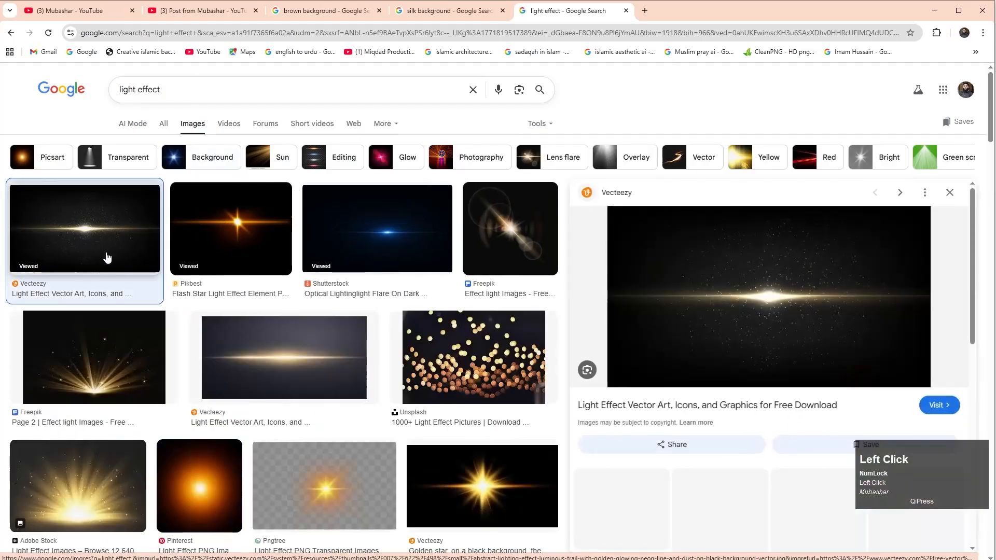
right_click(707, 270)
click(748, 453)
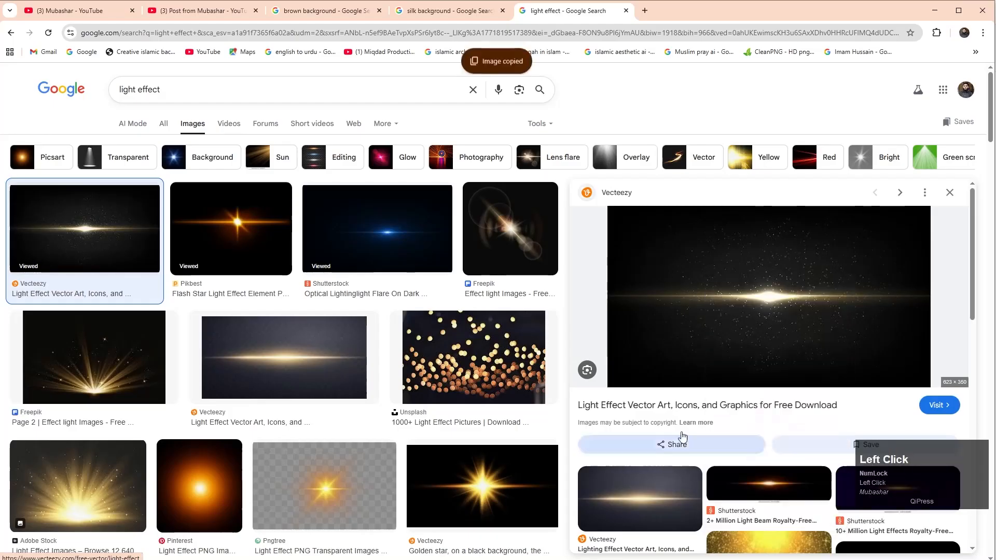
click(259, 559)
click(311, 545)
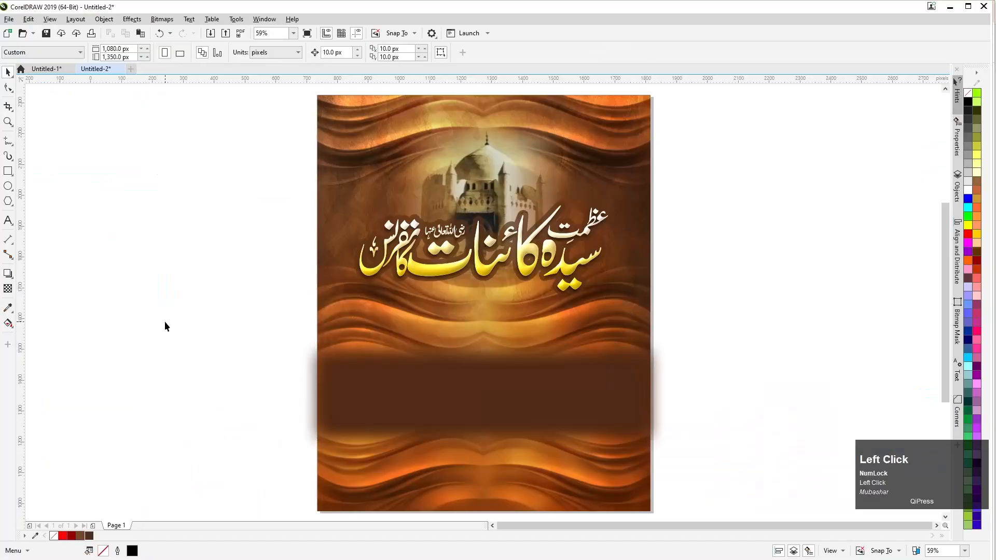
key(ctrl+v)
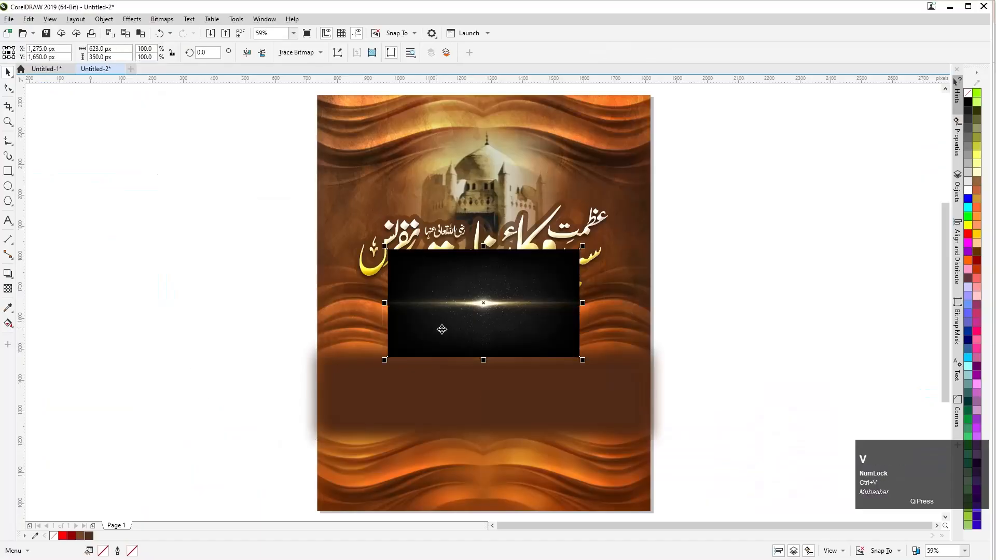
drag(384, 360, 354, 376)
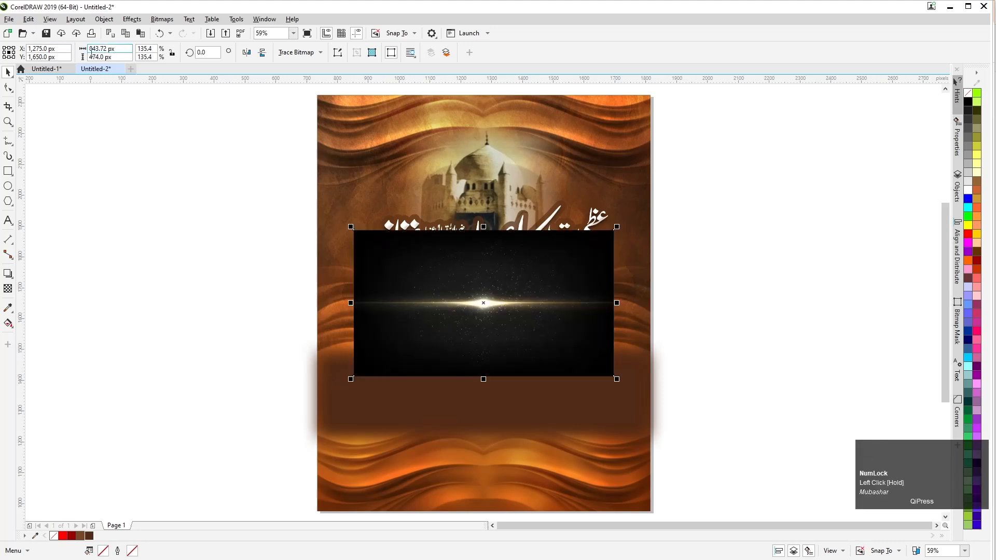
Step: Try the Overlay merge mode on the pasted flare, then set its transparency merge mode to Screen
click(8, 287)
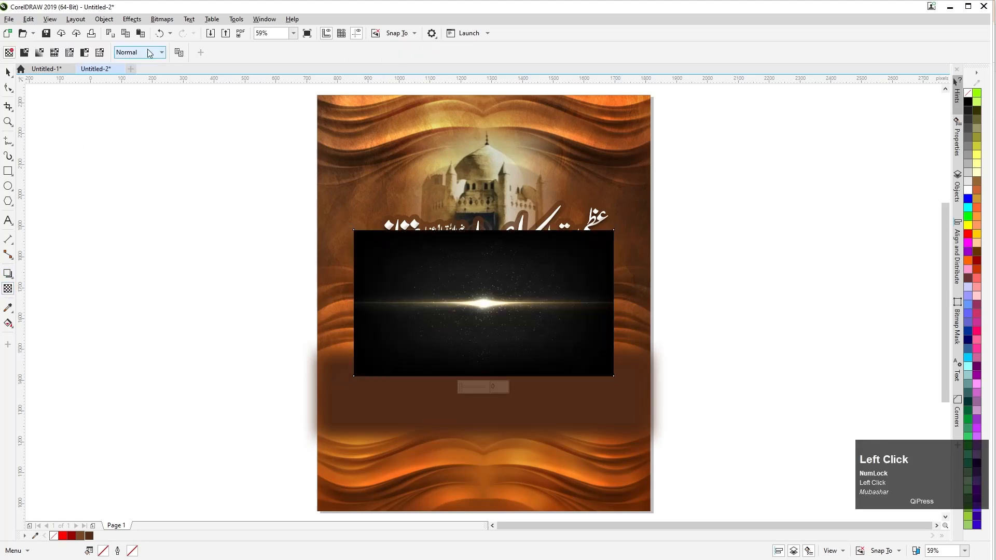
click(148, 53)
click(148, 262)
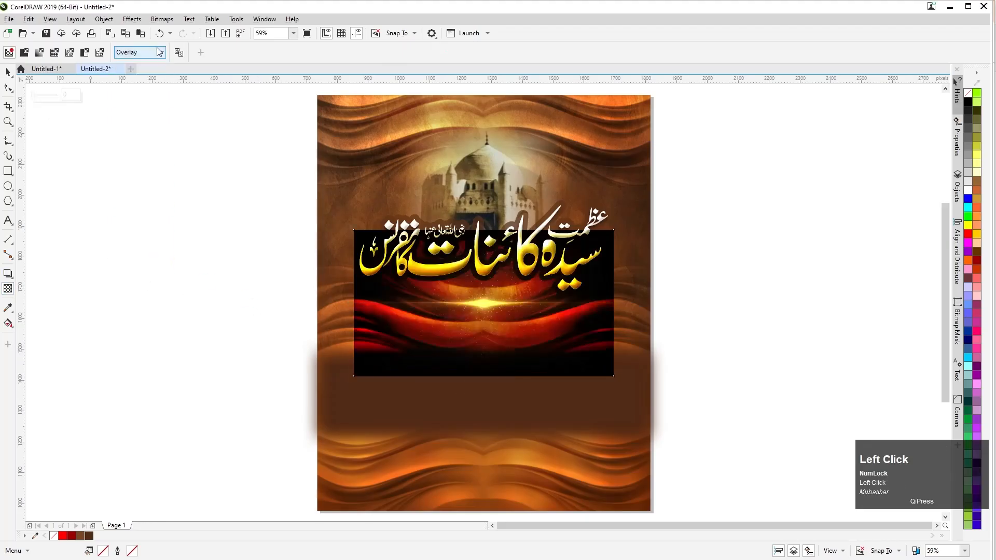
click(159, 51)
click(134, 251)
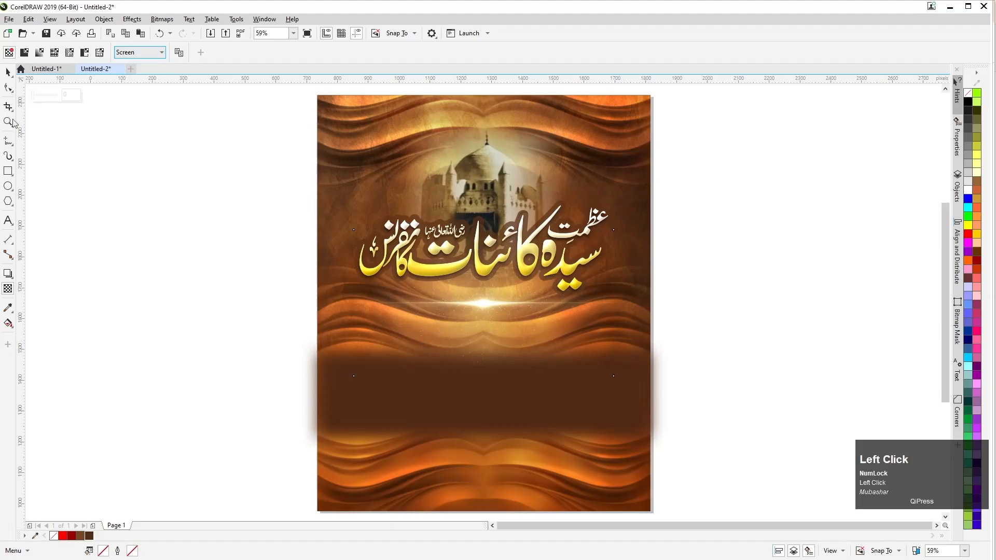
Step: Reduce the flare's height to 134 px and place it along the upper edge of the dark band
click(9, 74)
drag(491, 310, 487, 342)
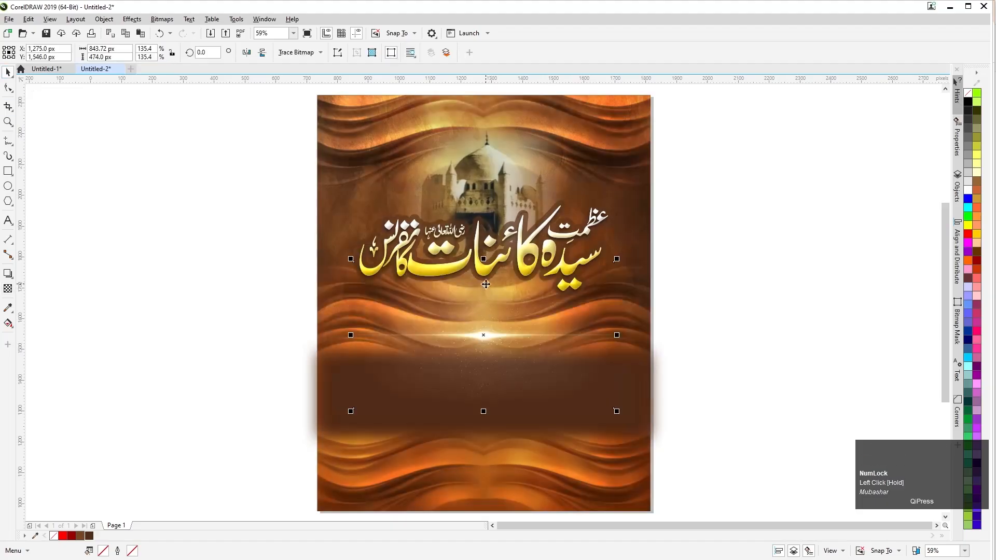
drag(483, 258, 489, 312)
scroll(487, 381, up, 4)
drag(487, 225, 487, 282)
scroll(499, 188, down, 2)
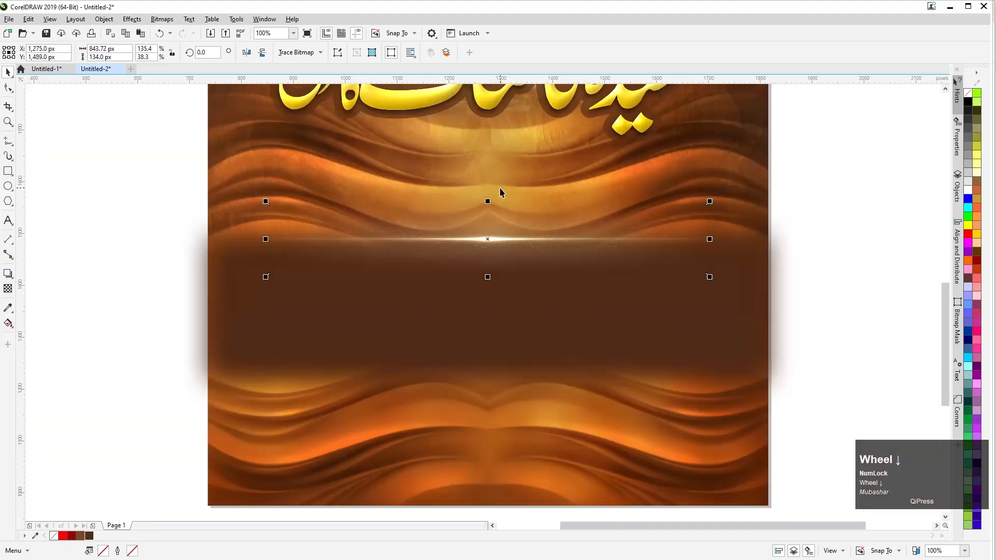
drag(501, 240, 507, 248)
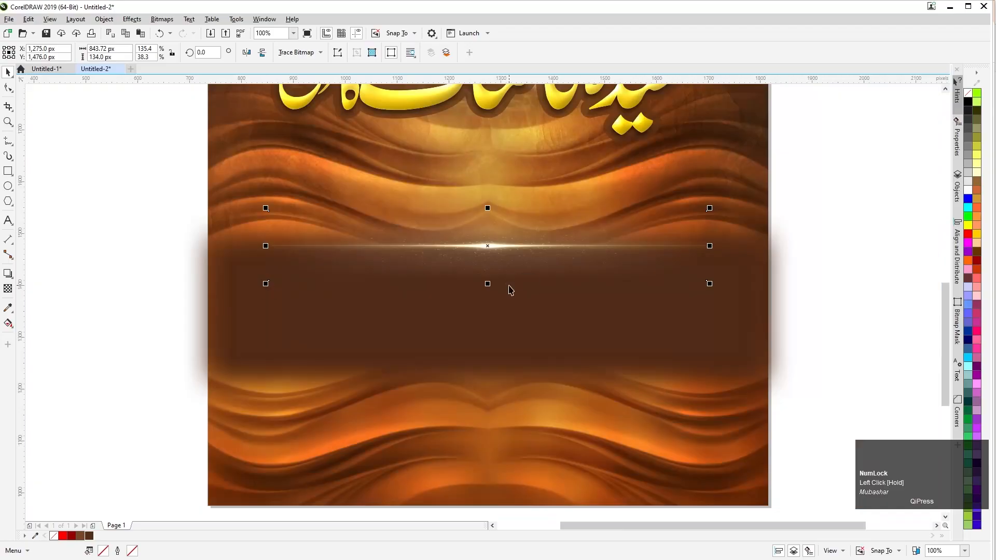
Step: Resize the flare to 1,022 × 86 px and place a duplicate straight below on the dark band's lower edge
mouse_move(488, 284)
mouse_down()
mouse_move(491, 300)
mouse_move(493, 271)
mouse_up()
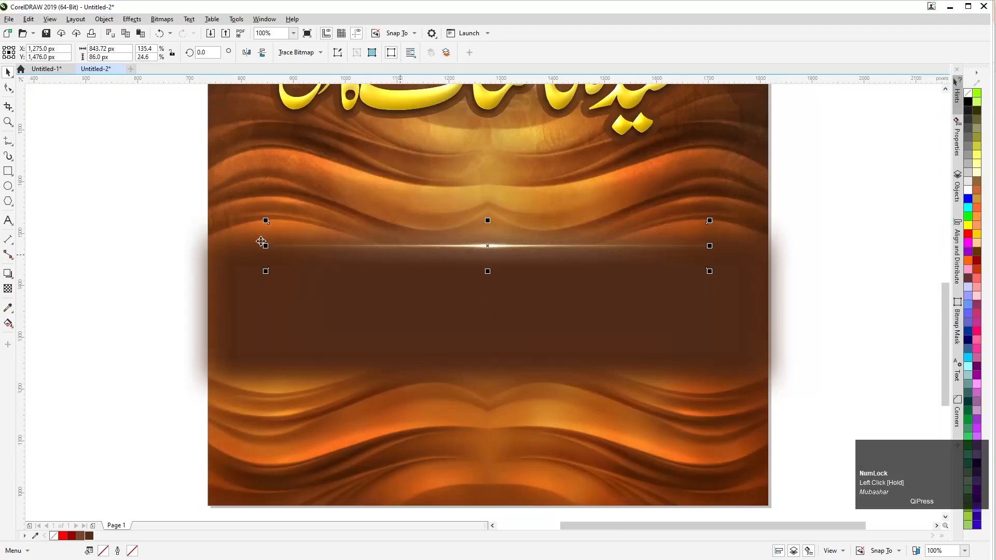
drag(265, 246, 220, 245)
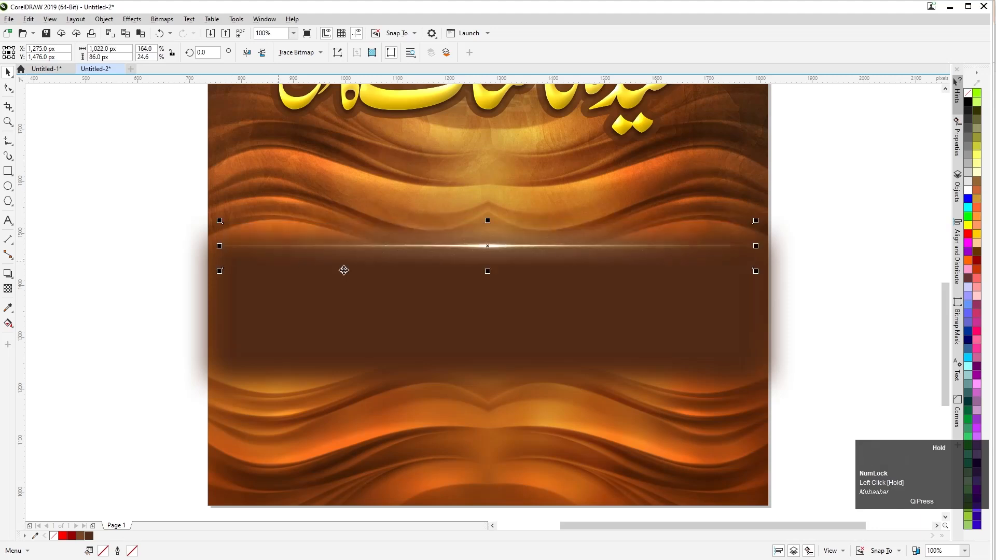
mouse_move(487, 254)
mouse_down()
mouse_move(499, 378)
mouse_move(500, 361)
mouse_up()
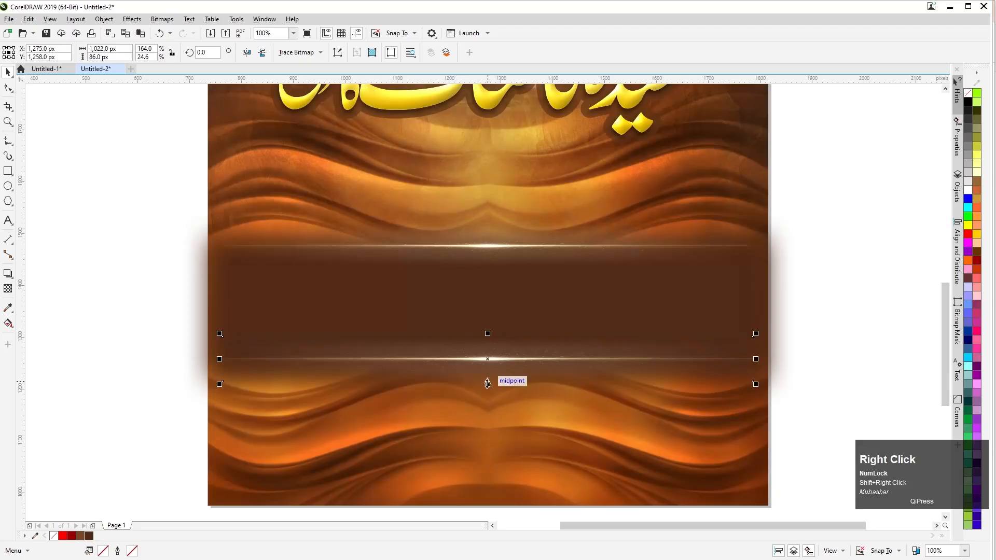
Step: Copy the golden light line above the date band in Untitled-1 and paste it into Untitled-2
click(52, 70)
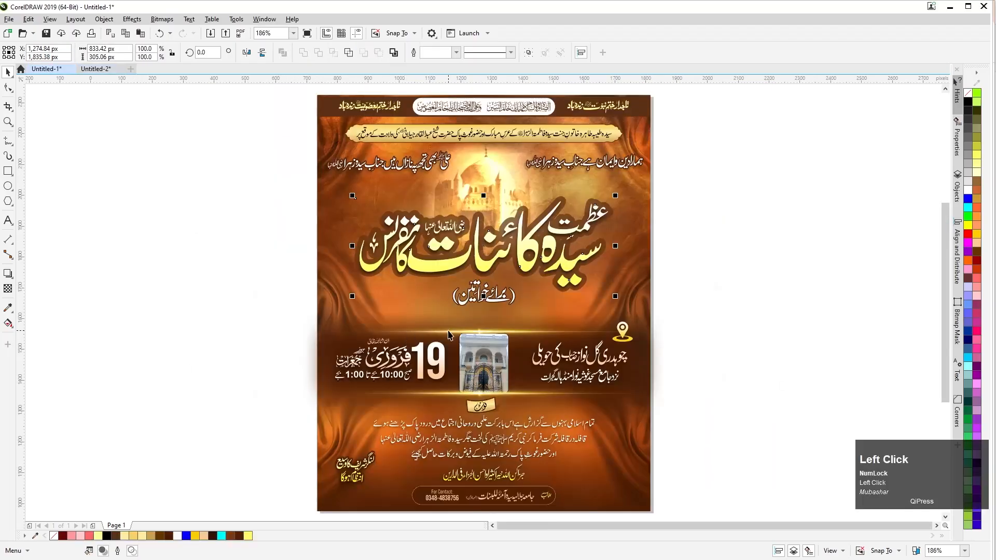
click(448, 335)
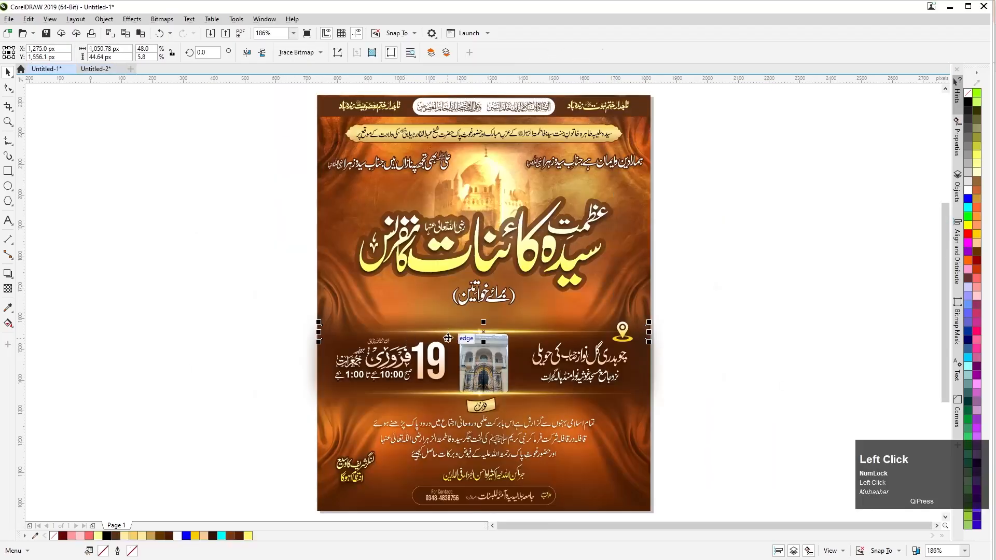
key(ctrl+c)
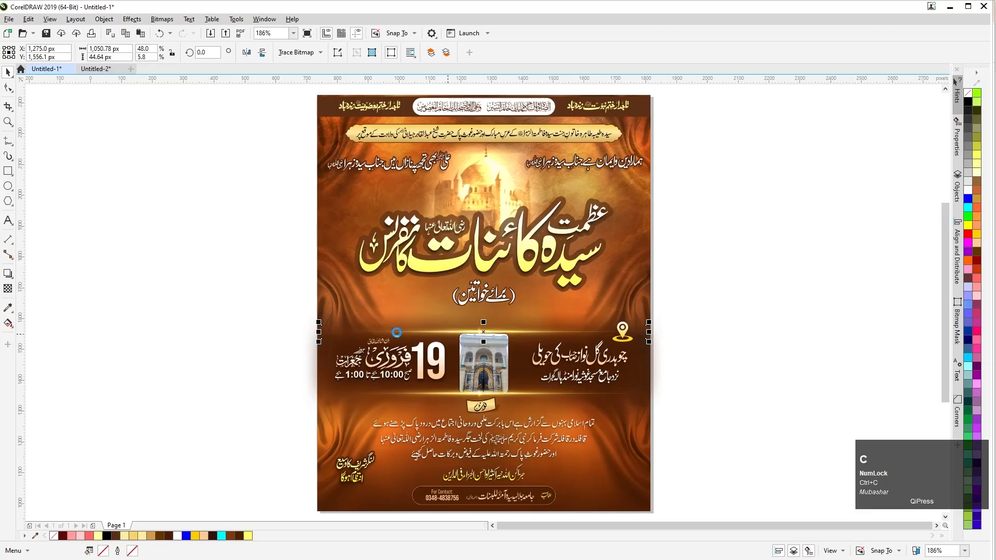
click(98, 69)
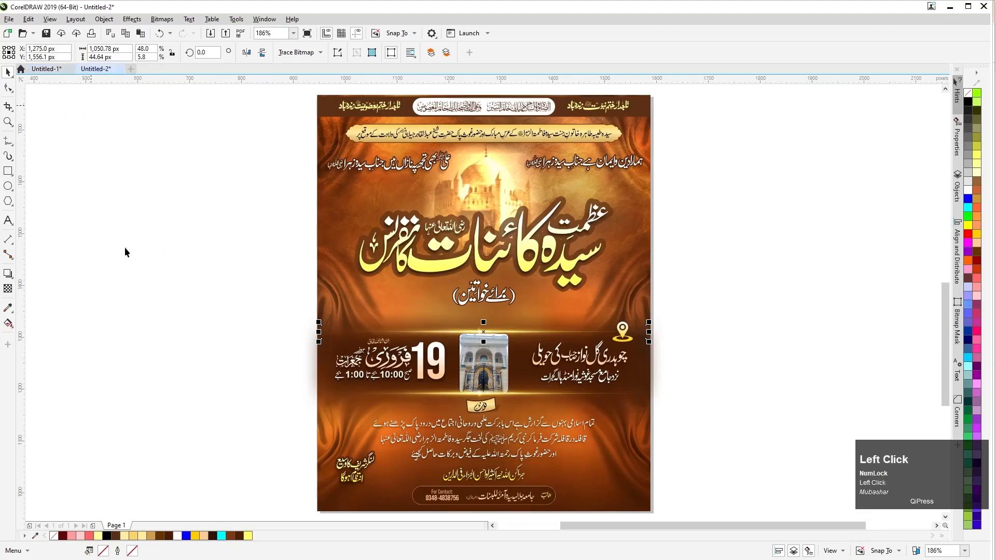
key(ctrl+v)
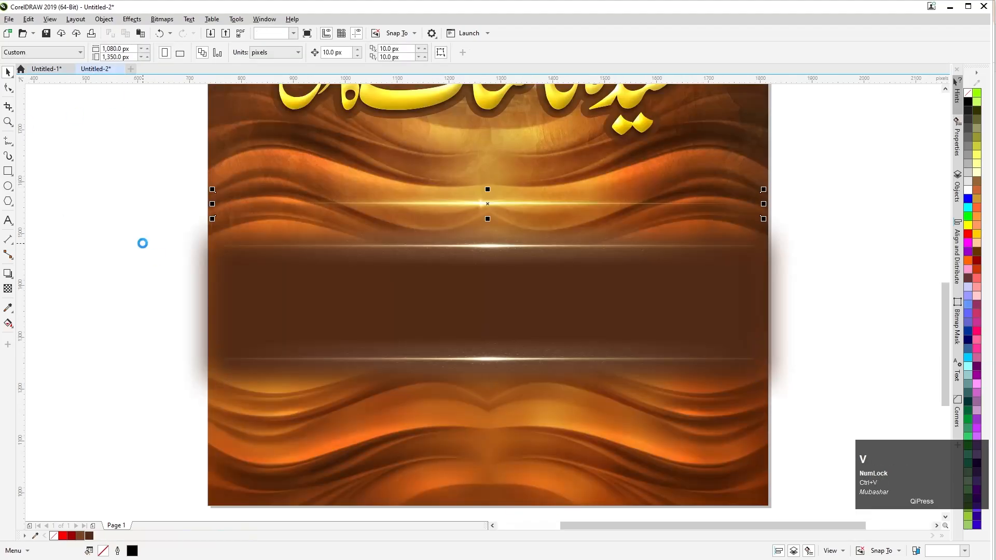
Step: Delete the white flare on the band's upper edge and move the golden light line there, at Y 1,488.5 px
click(493, 260)
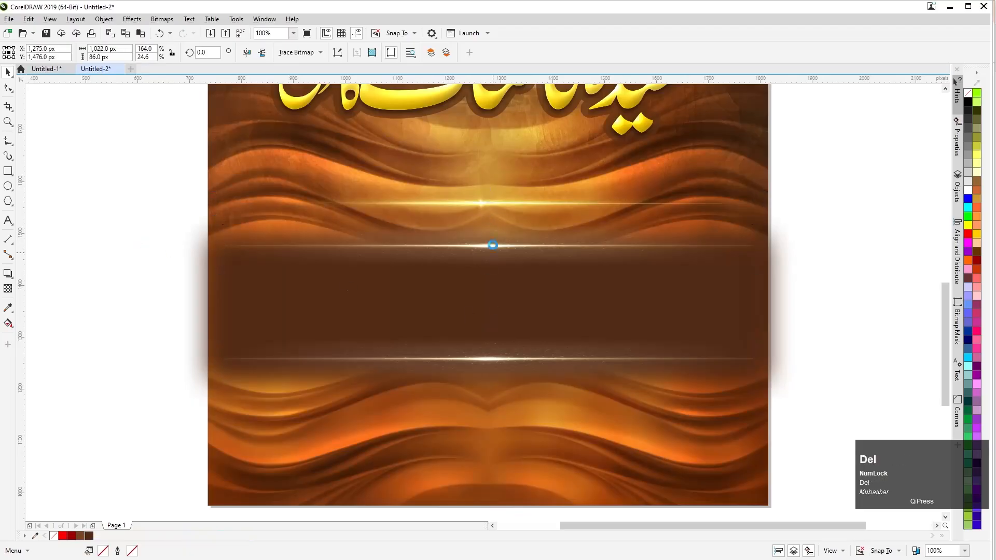
key(Delete)
drag(502, 204, 493, 239)
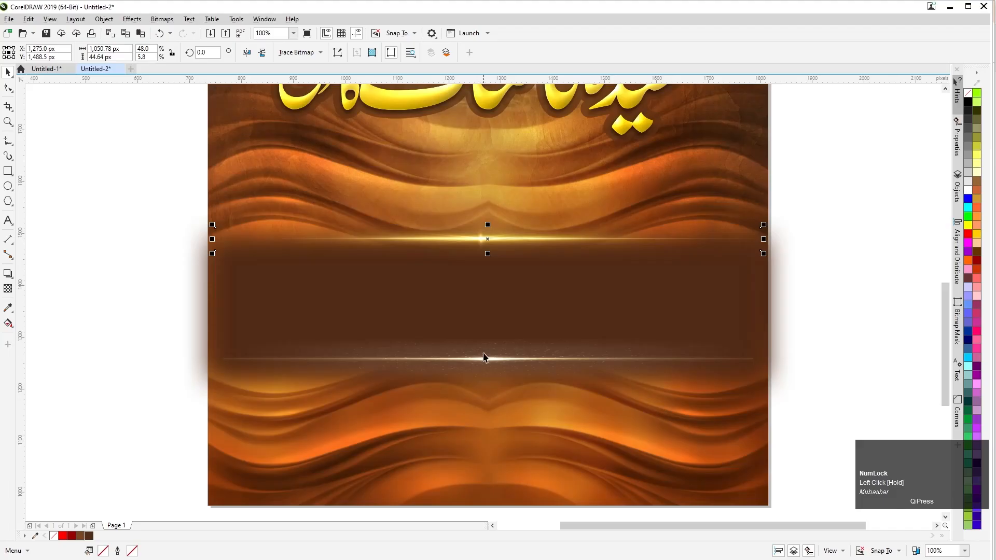
Step: Delete the white flare on the band's lower edge and place a duplicate of the golden light line there, at Y 1,247.32 px
click(488, 359)
key(Delete)
click(480, 238)
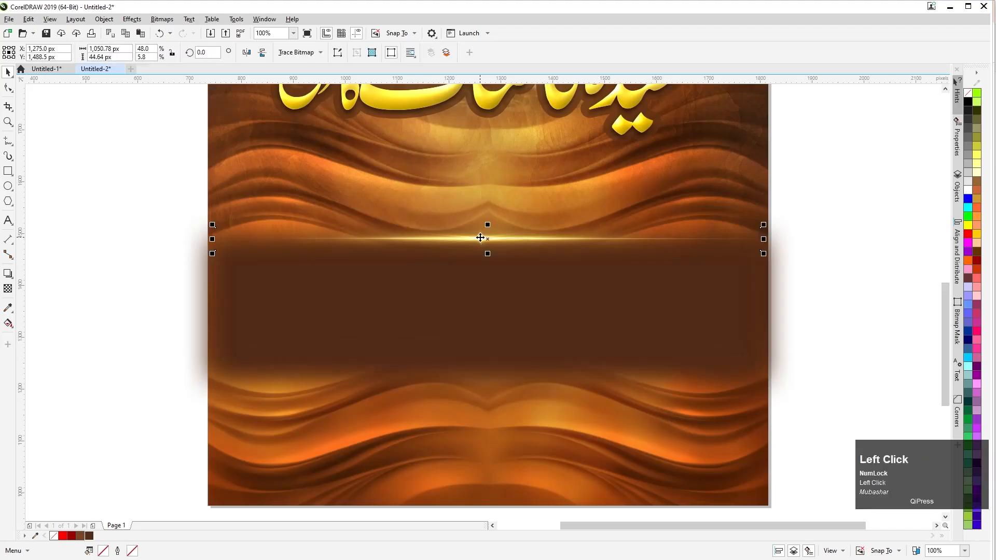
drag(481, 238, 494, 355)
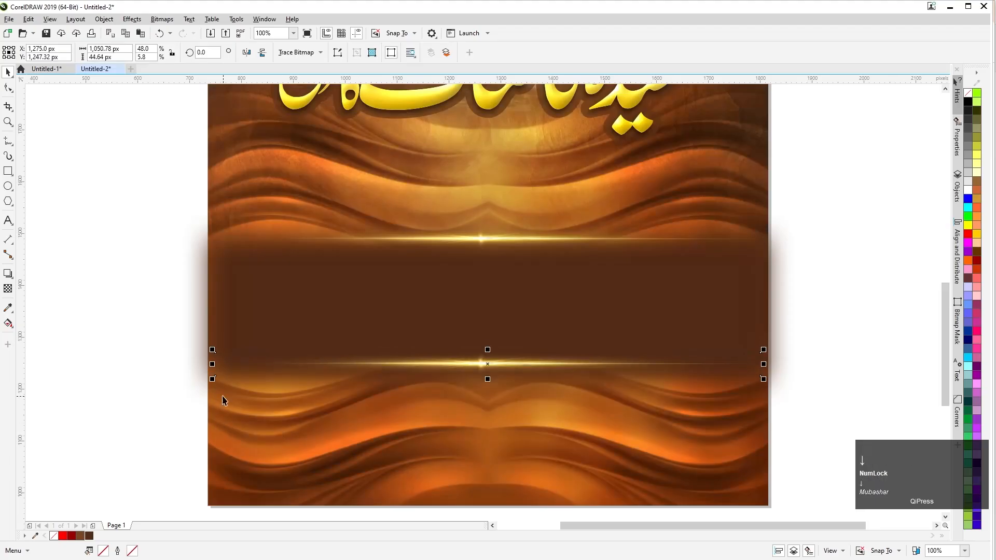
Step: Switch to the browser and copy the Stockvault.net orange horizontal flare image from the "light effect" image results
click(340, 549)
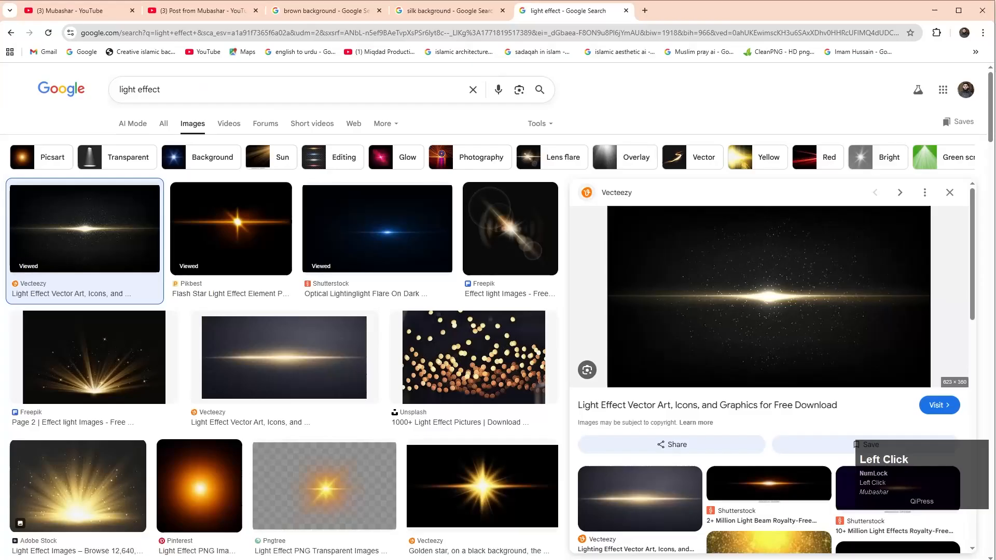
scroll(467, 318, down, 2)
scroll(767, 360, down, 5)
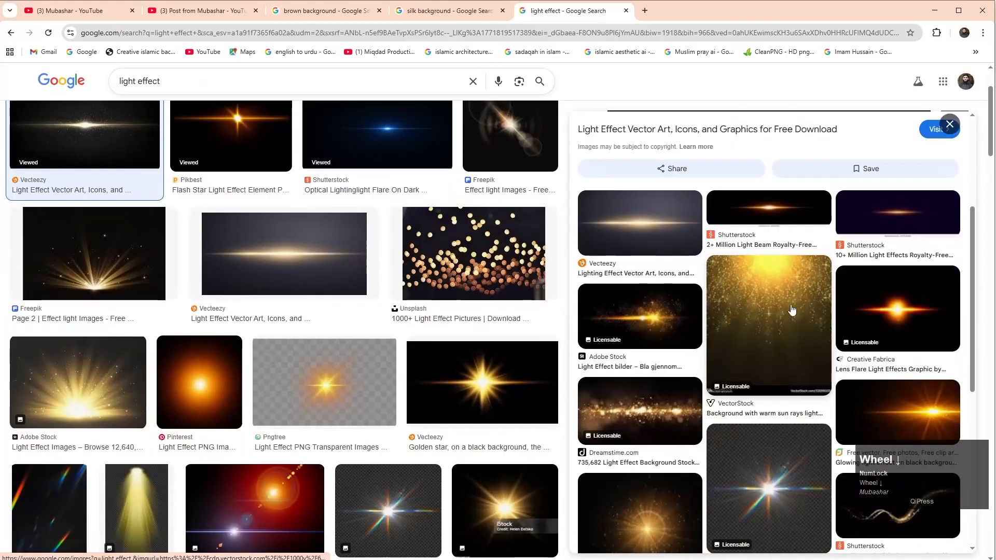
click(792, 221)
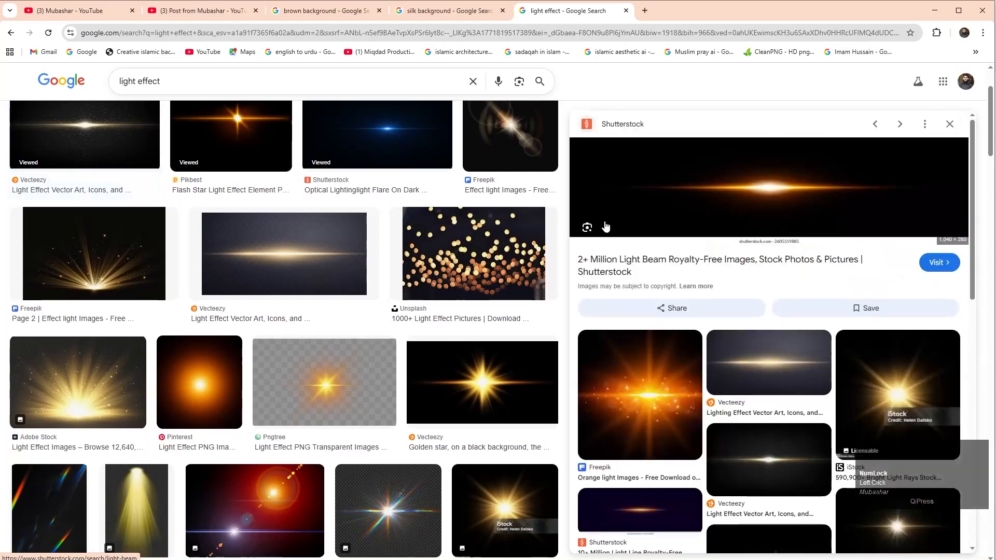
scroll(215, 285, down, 5)
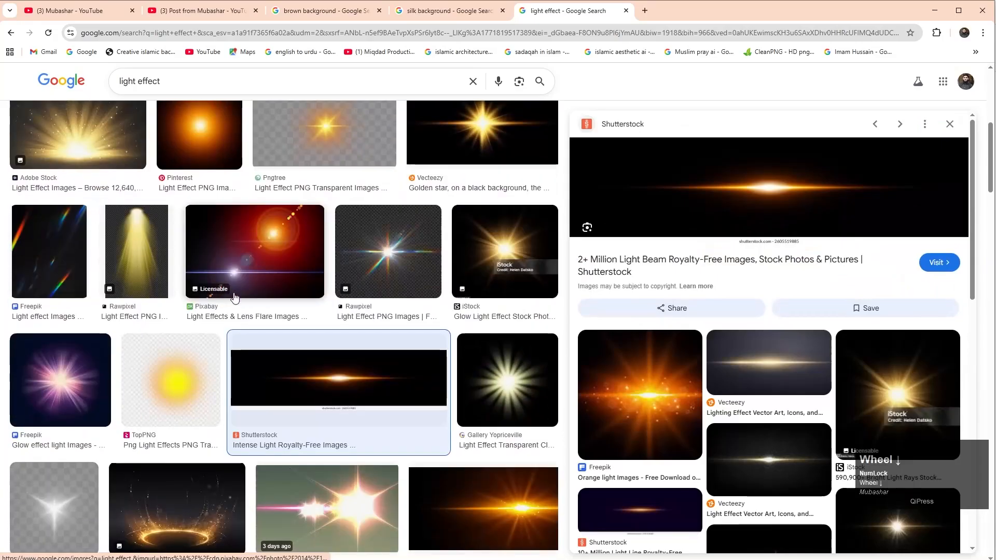
scroll(678, 384, down, 5)
click(771, 451)
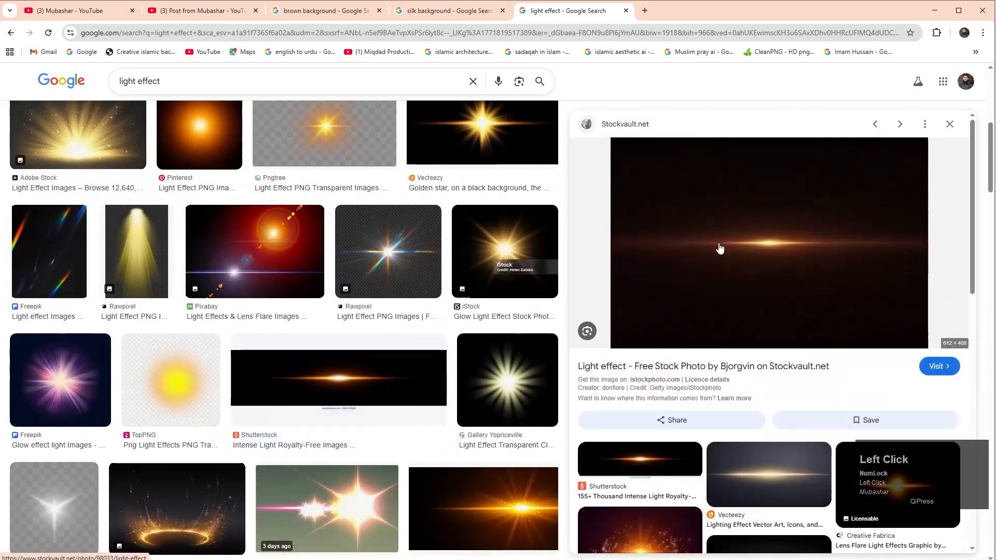
scroll(720, 248, down, 1)
scroll(722, 228, down, 3)
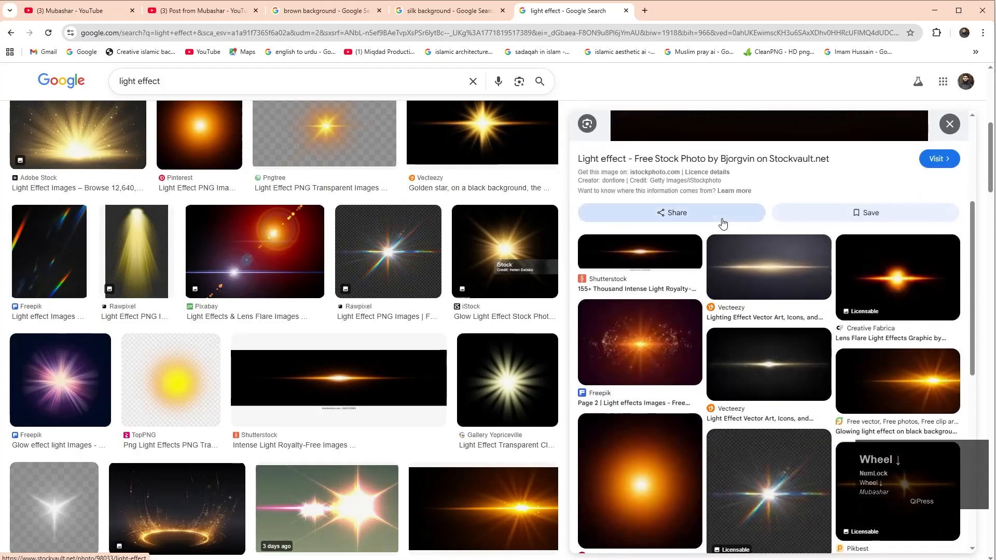
scroll(723, 220, up, 4)
right_click(731, 214)
click(781, 395)
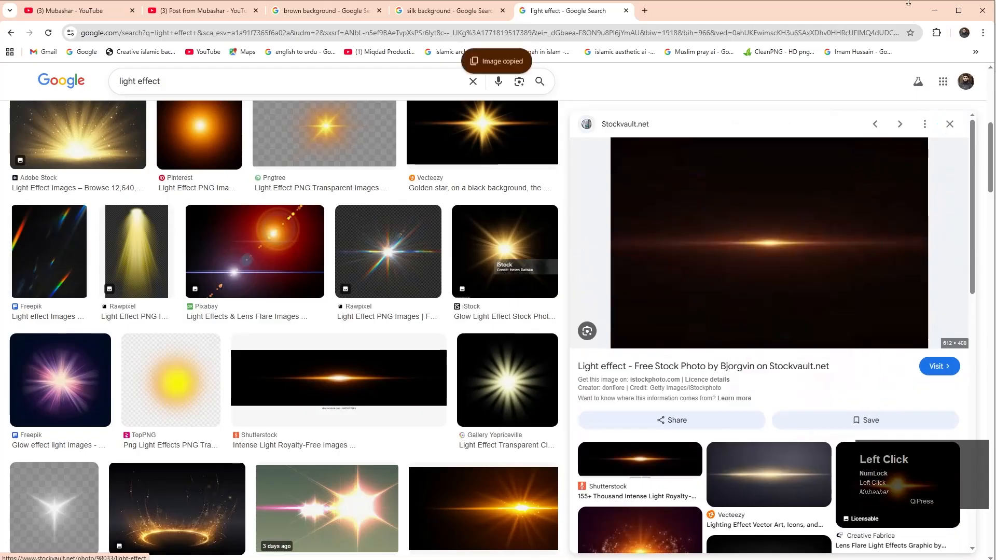
Step: In CorelDRAW, replace the golden light line on the band's lower edge with the copied flare image, enlarged to 962.97 × 640.81 px
click(935, 11)
key(Delete)
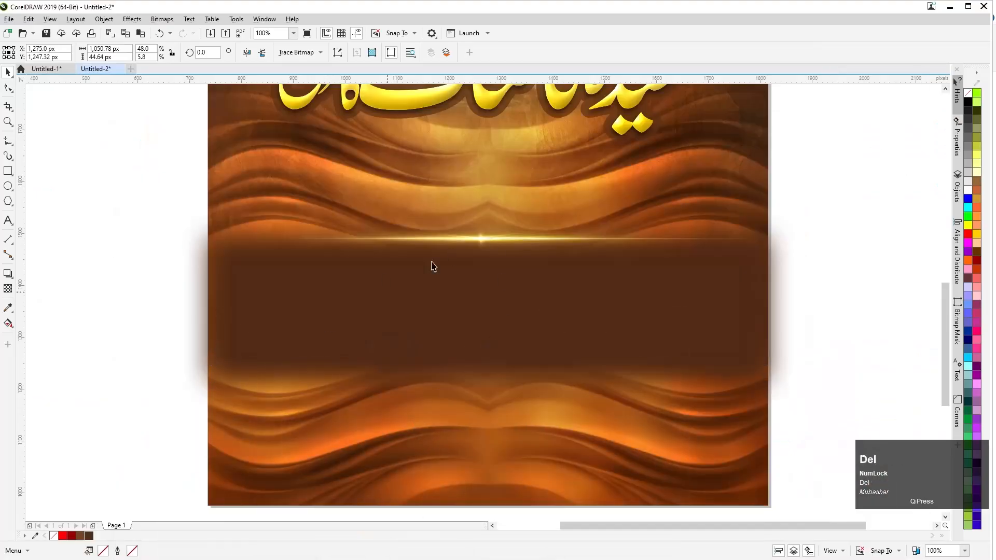
key(ctrl+v)
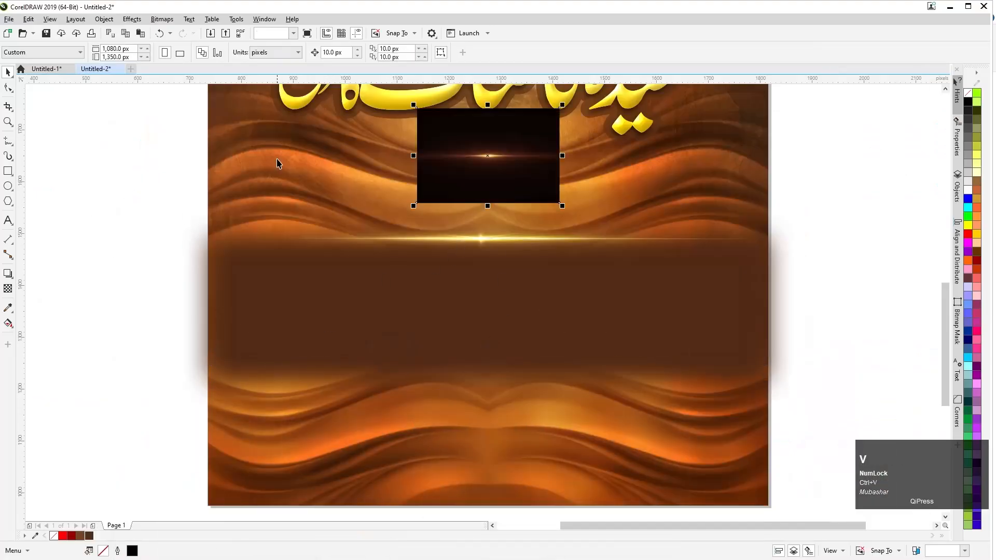
drag(408, 209, 232, 327)
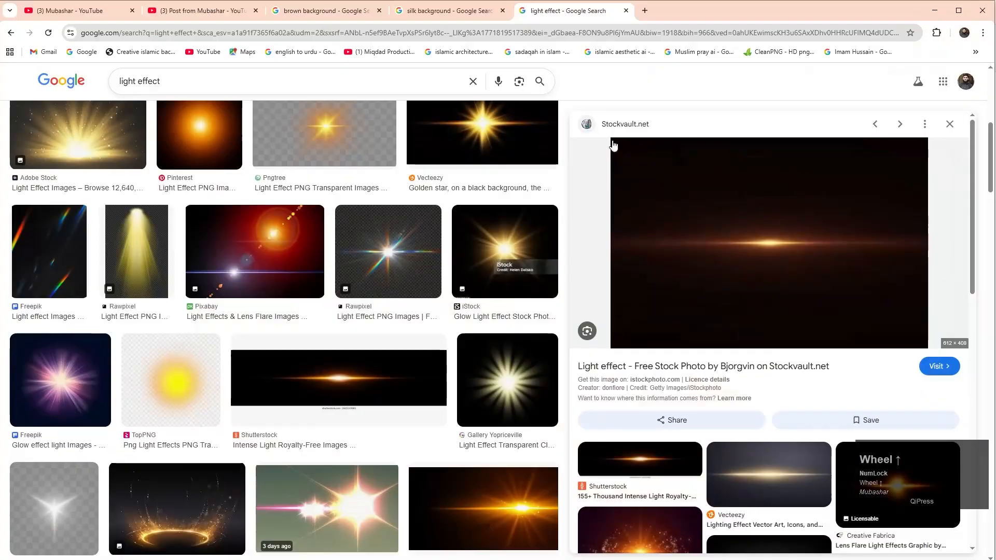
Step: Filter the browser's "light effect" image results to Large size and look through them for another horizontal flare
scroll(611, 145, up, 1)
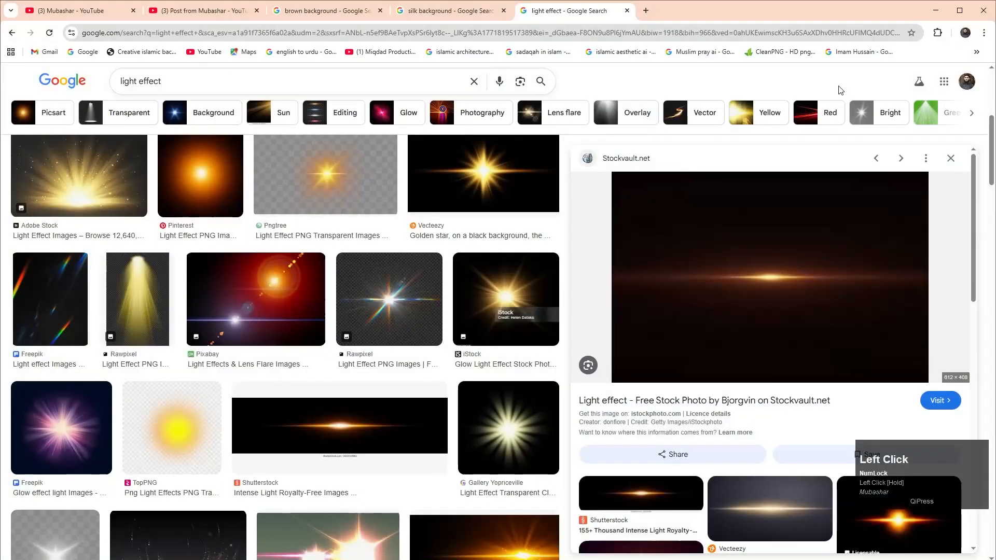
scroll(991, 171, up, 5)
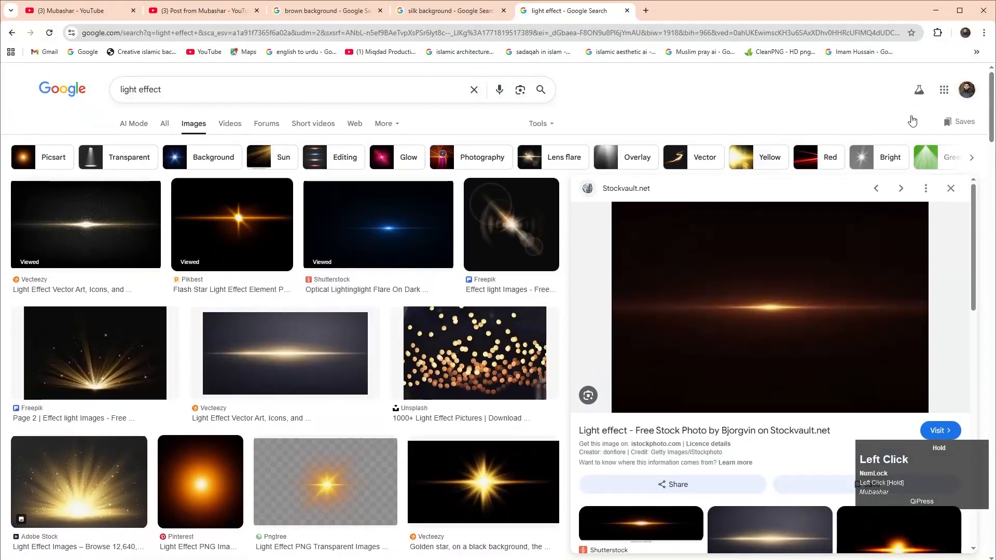
click(541, 125)
mouse_move(581, 148)
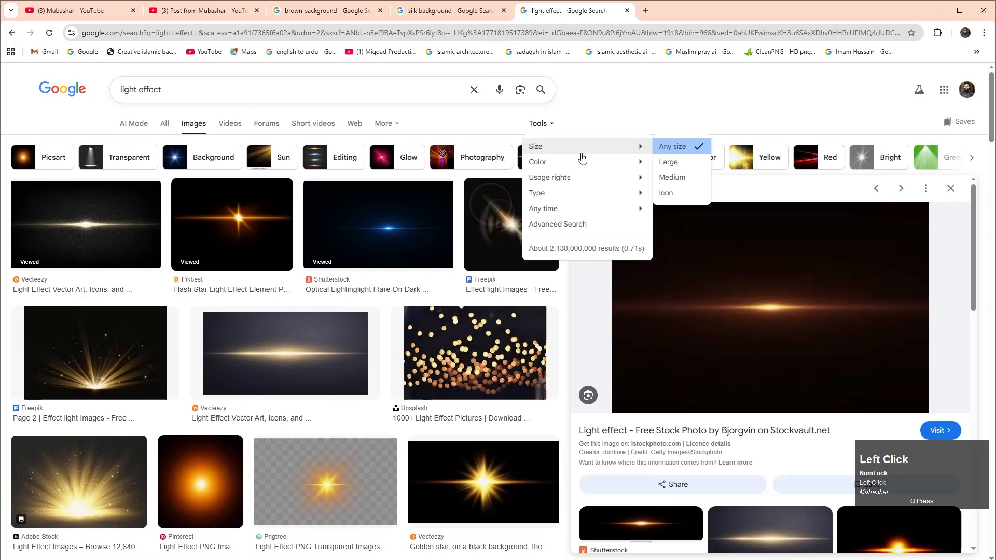
click(669, 163)
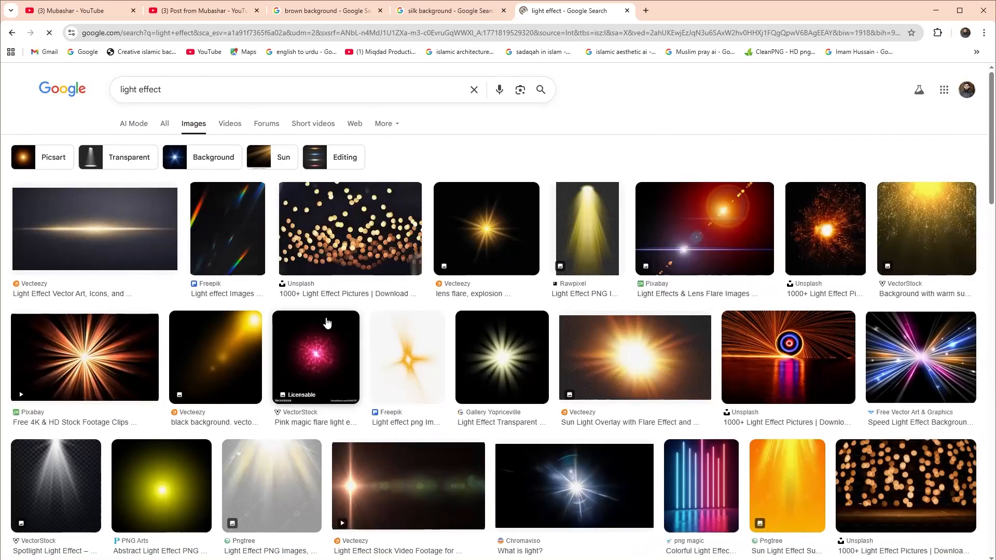
scroll(327, 322, down, 3)
scroll(434, 327, down, 10)
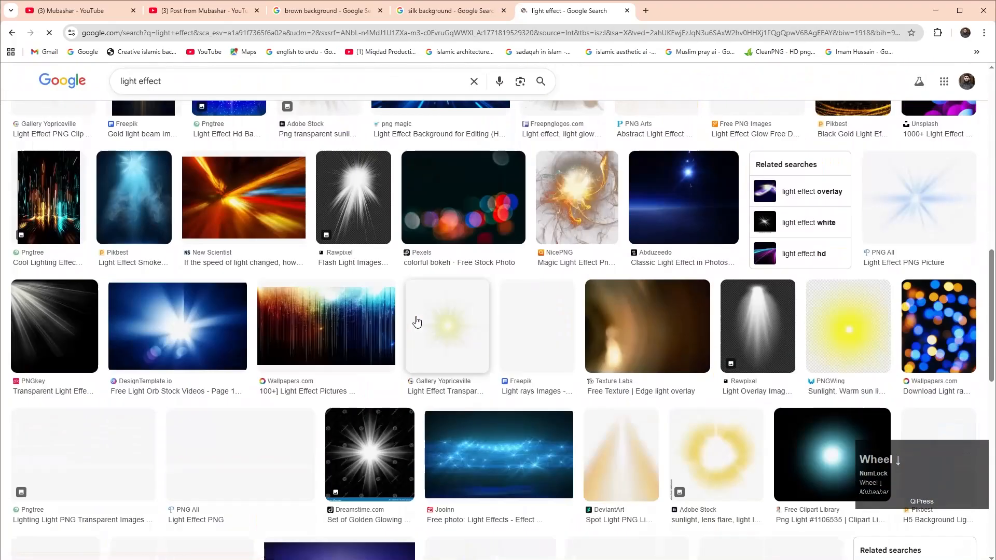
scroll(444, 293, down, 5)
scroll(443, 294, down, 5)
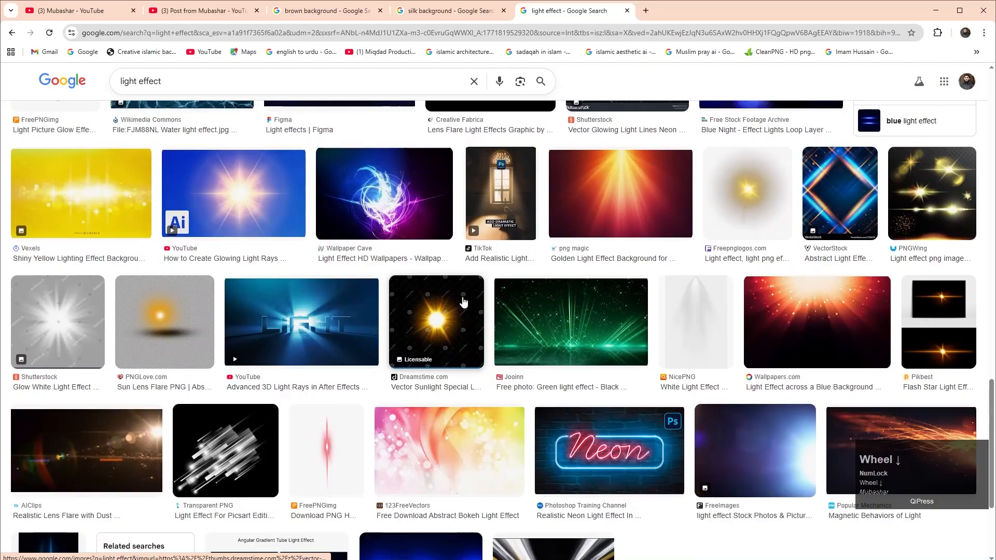
scroll(487, 288, down, 5)
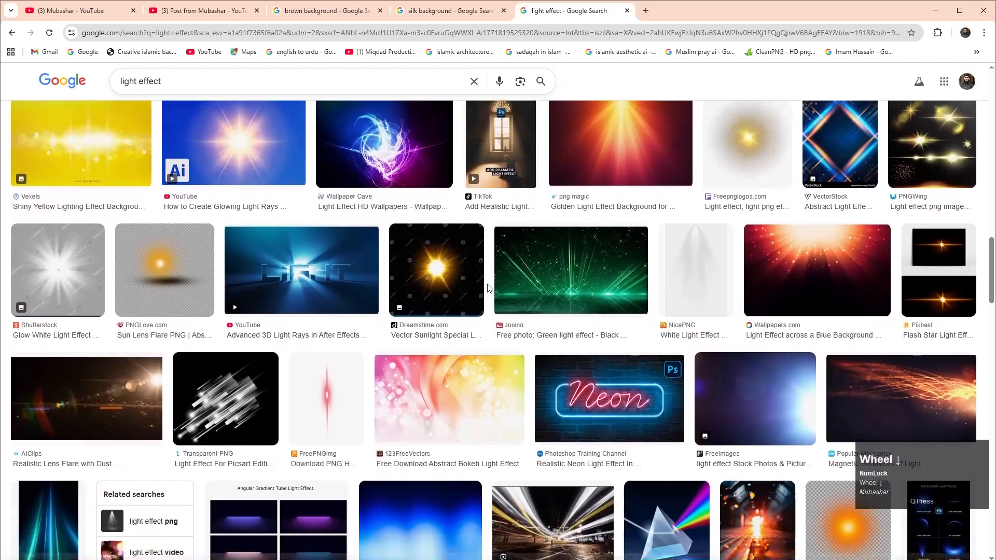
scroll(496, 284, down, 4)
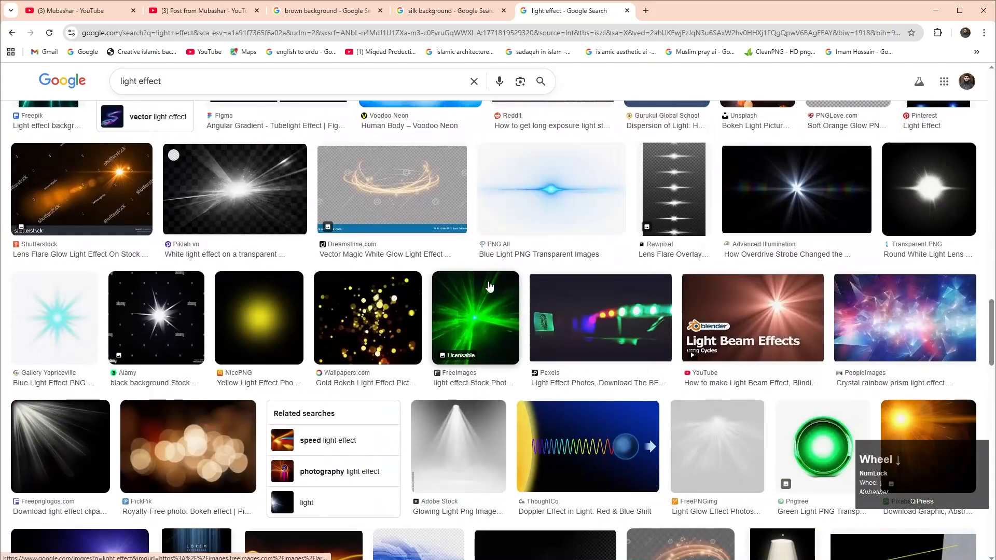
scroll(514, 280, up, 4)
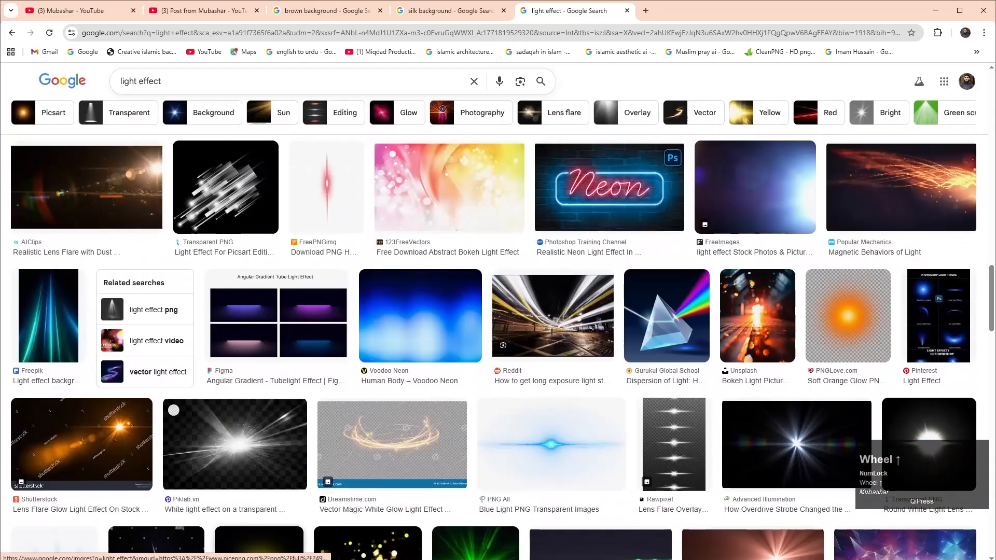
Step: Return to Untitled-2 in CorelDRAW, squash the flare image to 962.97 × 310 px and move it down to Y 1,276.74 px
click(260, 559)
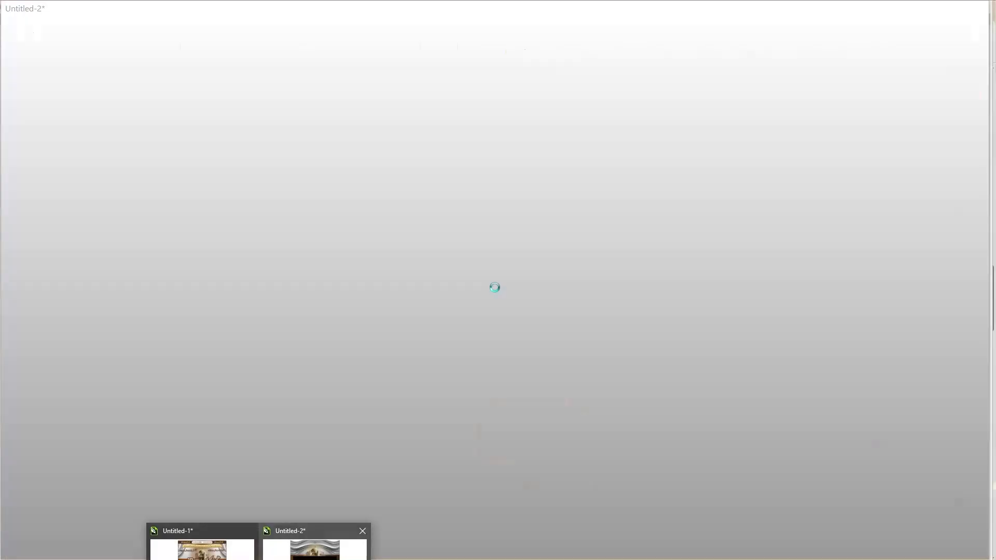
click(317, 550)
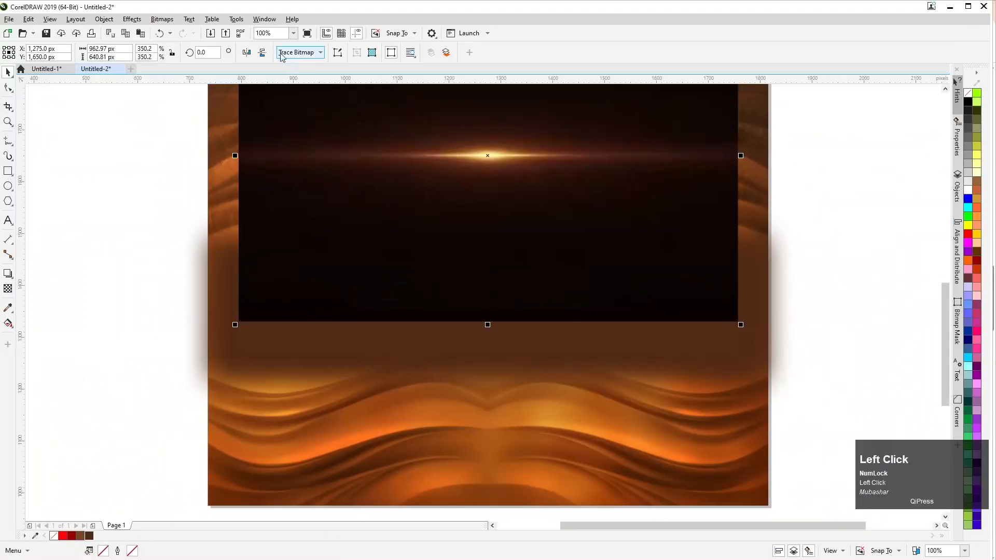
drag(488, 326, 488, 382)
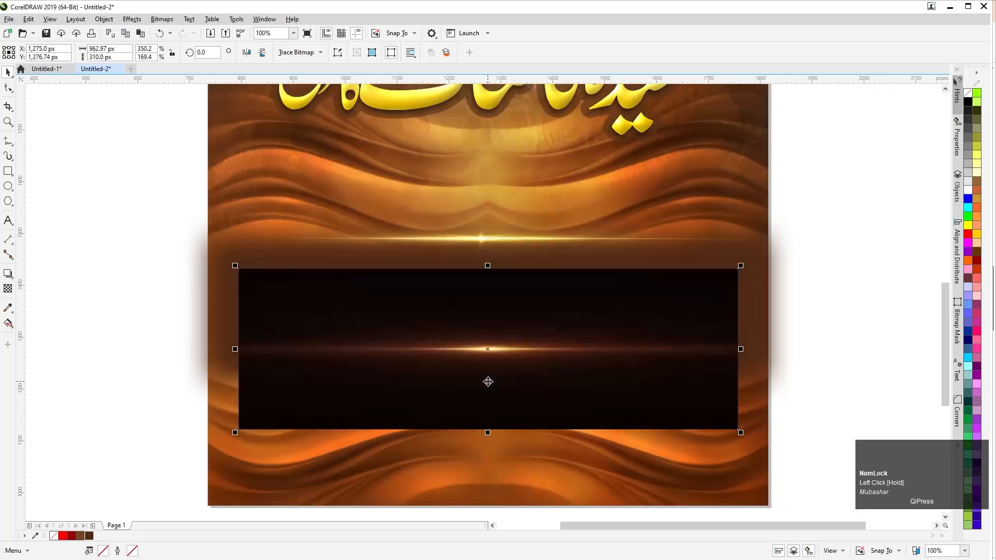
Step: Set the flare image's transparency merge mode to Screen
click(7, 289)
click(132, 52)
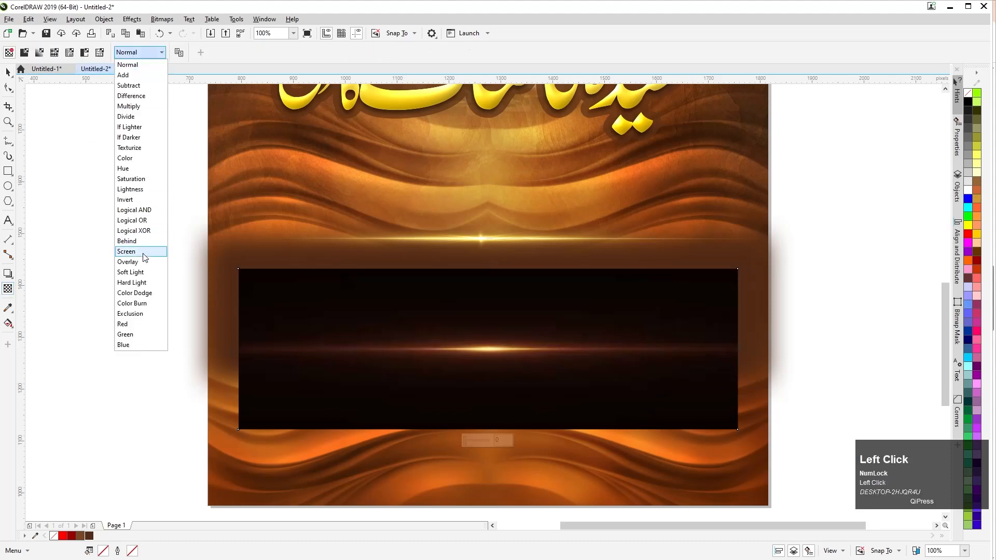
click(126, 252)
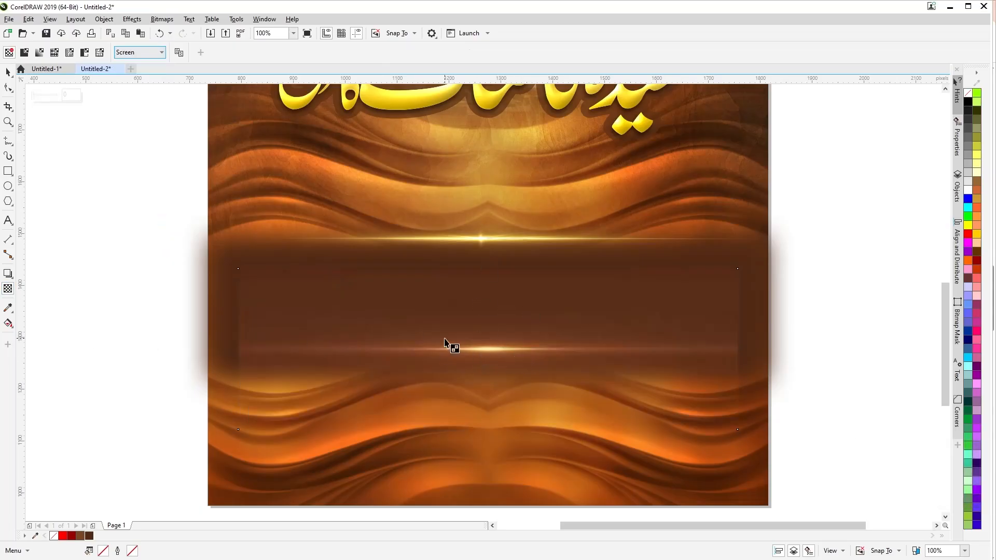
Step: Move the flare onto the dark band's lower edge at Y 1,257 px and stretch it to 1,080 px wide
click(8, 72)
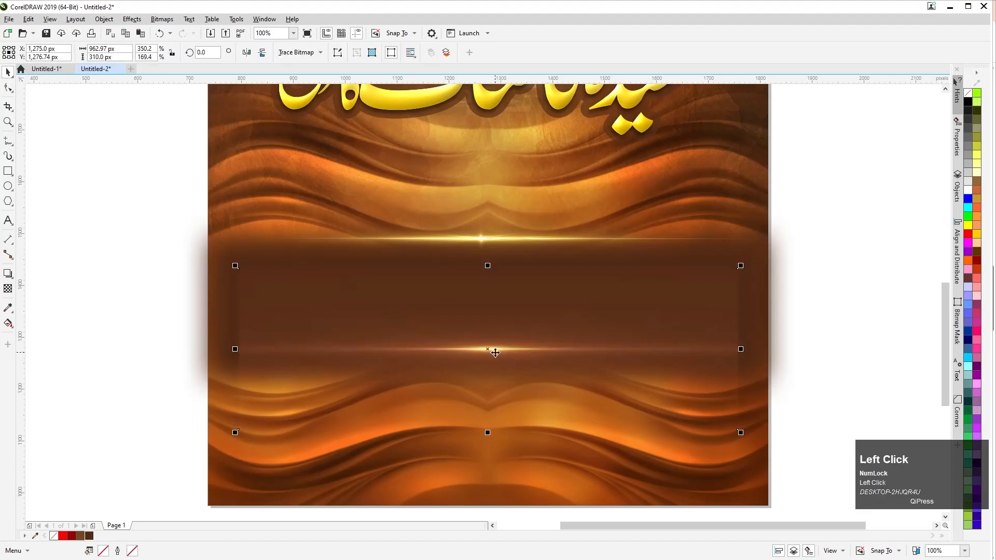
drag(486, 351, 485, 359)
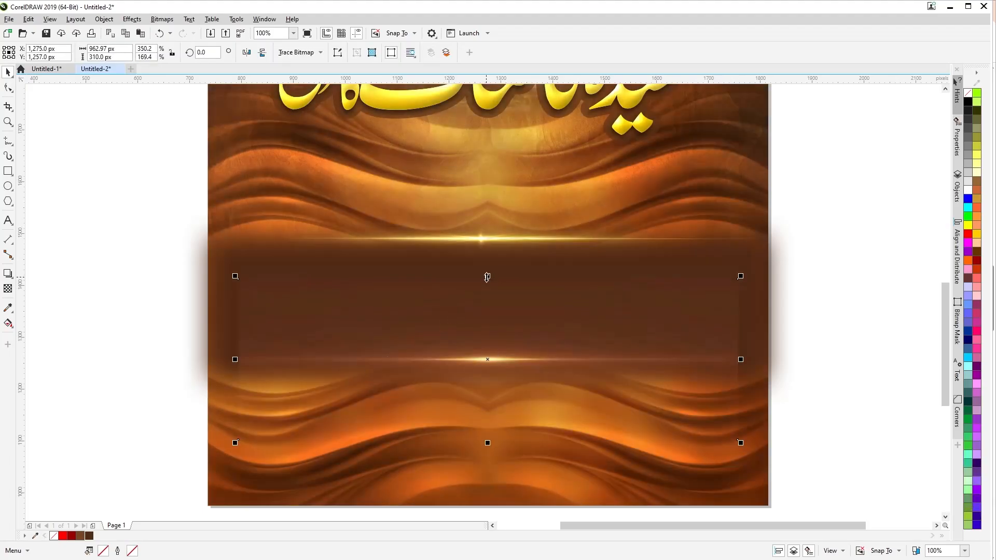
drag(740, 359, 771, 359)
click(93, 305)
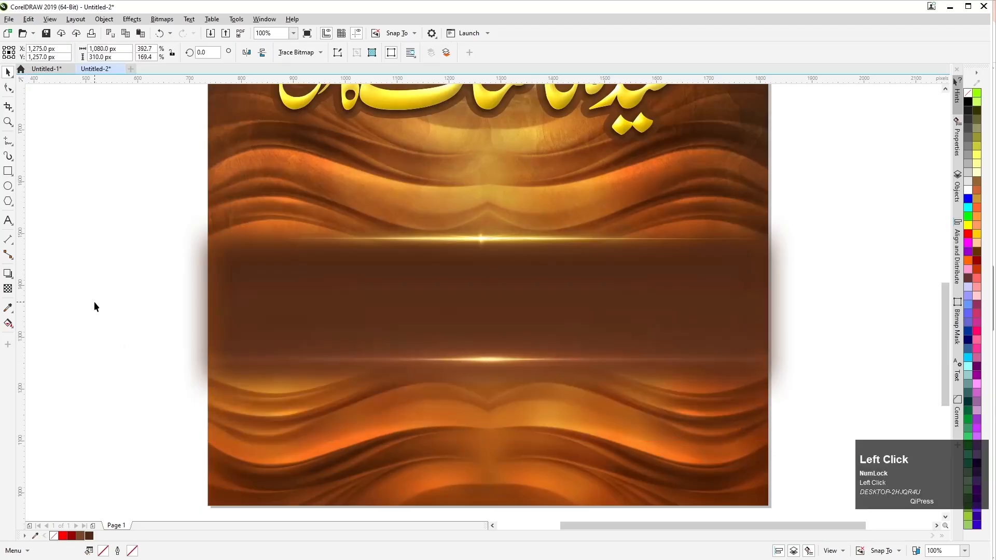
Step: Select the whole poster artwork and place a duplicate beside the page at X 2,523.5 px, level with the original
scroll(296, 270, down, 2)
key(F4)
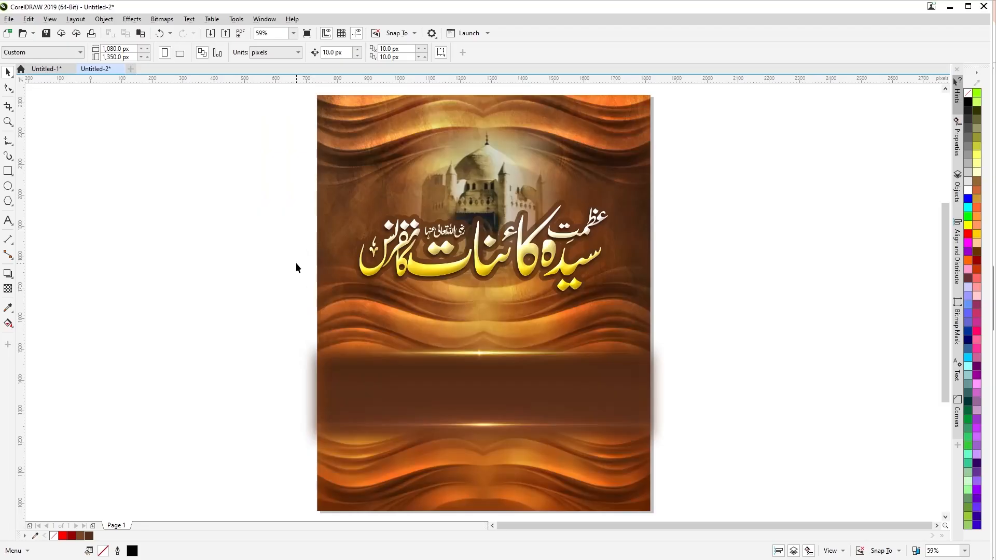
scroll(276, 253, down, 1)
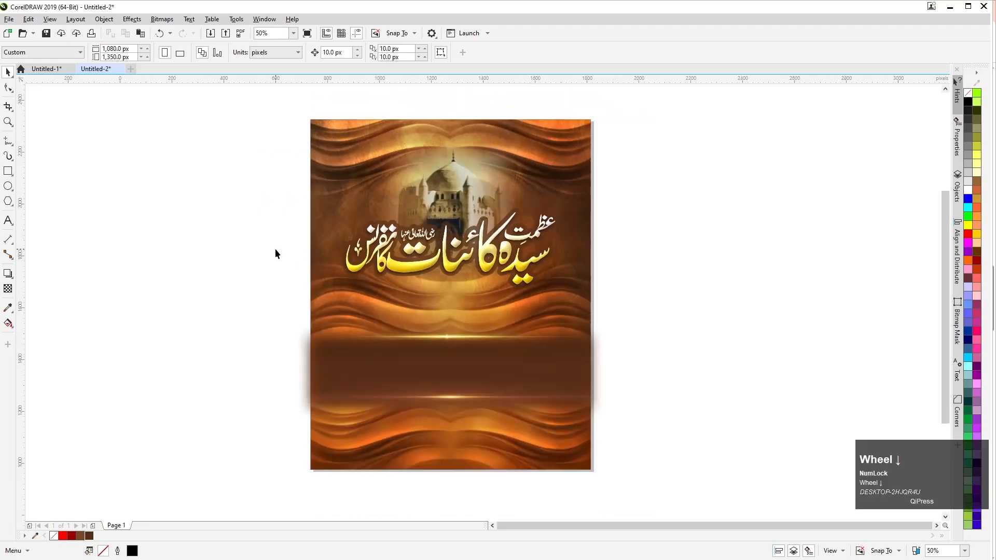
drag(247, 115, 668, 505)
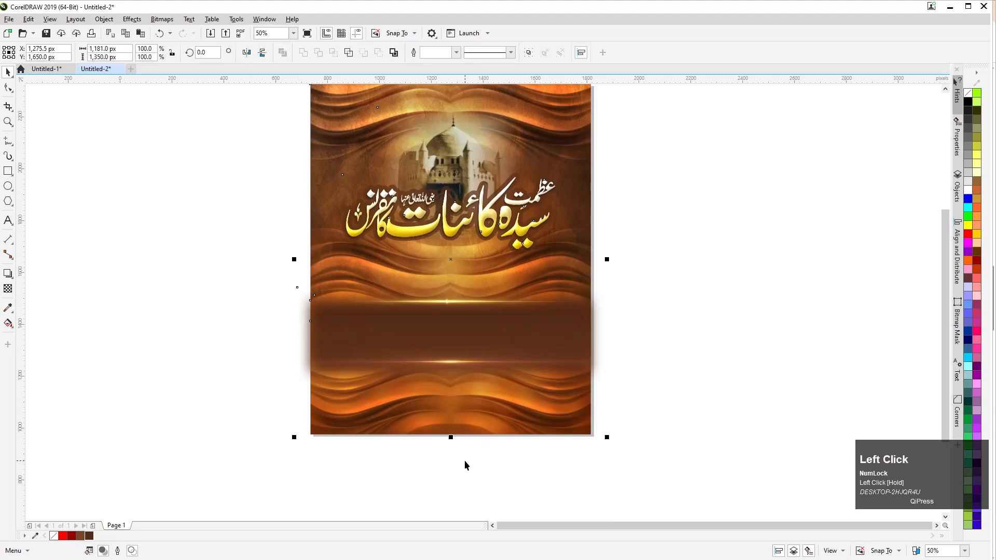
drag(347, 402, 671, 398)
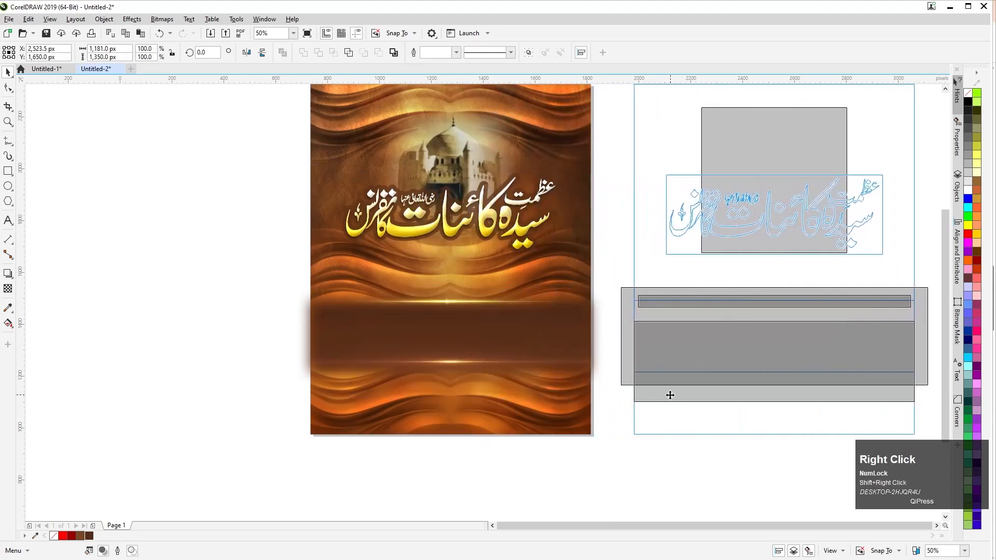
drag(618, 426, 618, 426)
scroll(177, 407, down, 2)
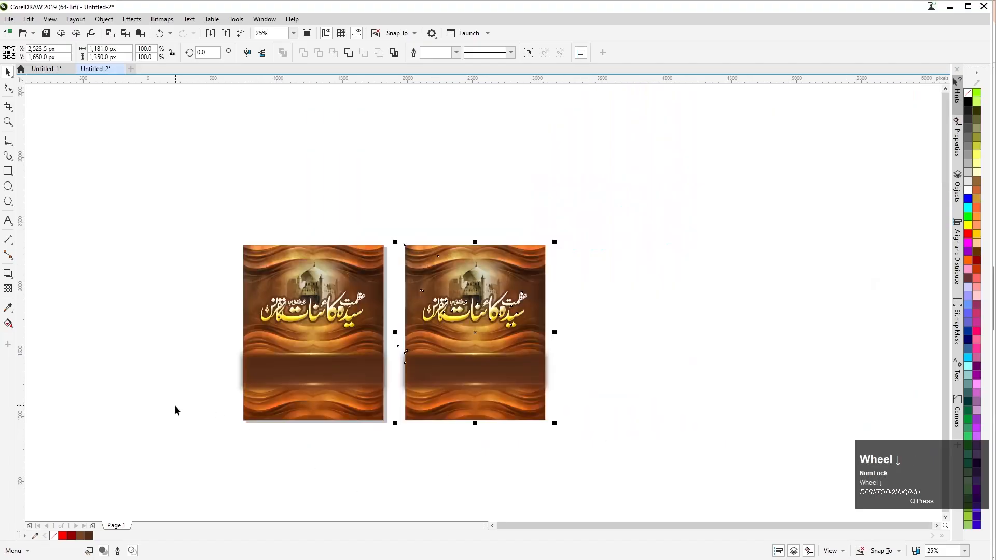
click(435, 426)
key(F4)
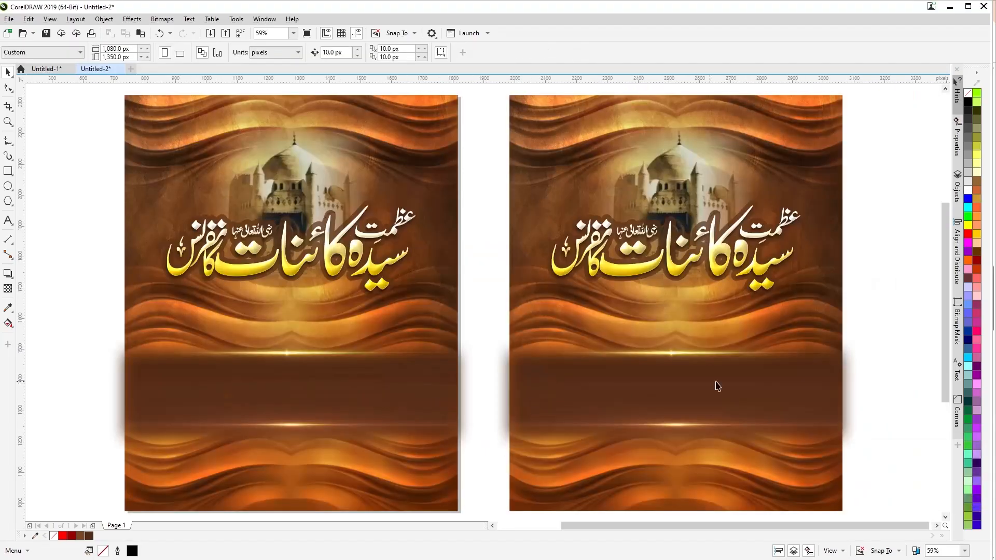
click(544, 389)
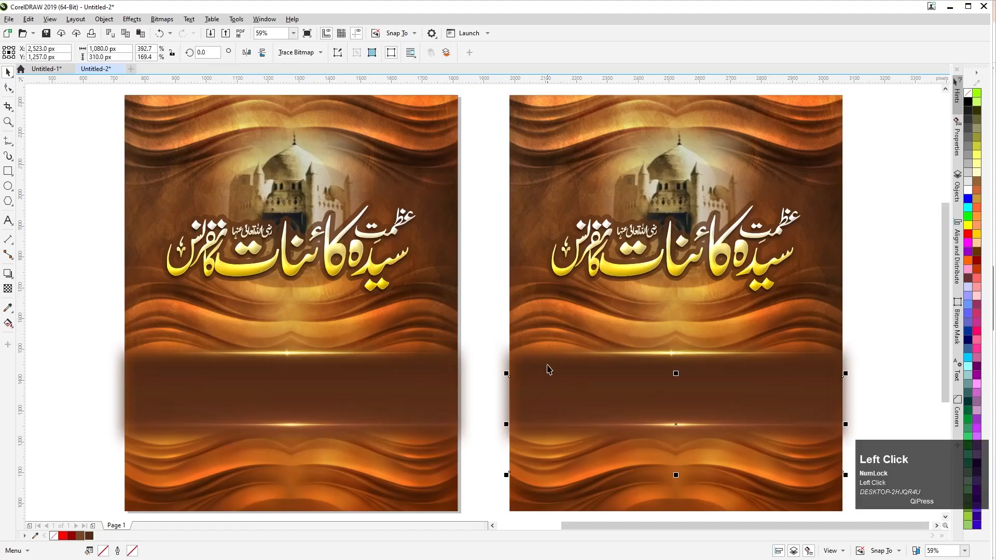
click(545, 387)
drag(507, 395, 507, 396)
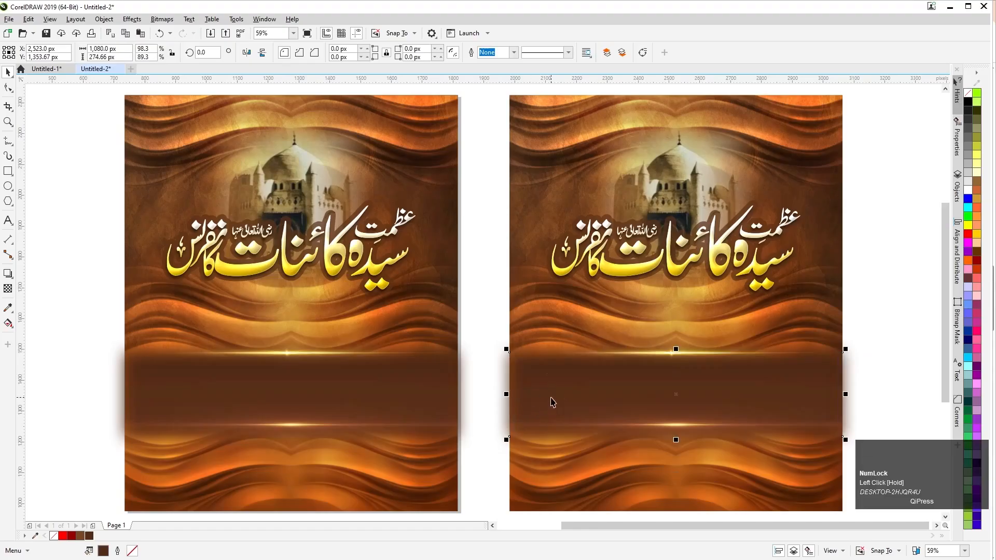
scroll(572, 383, down, 1)
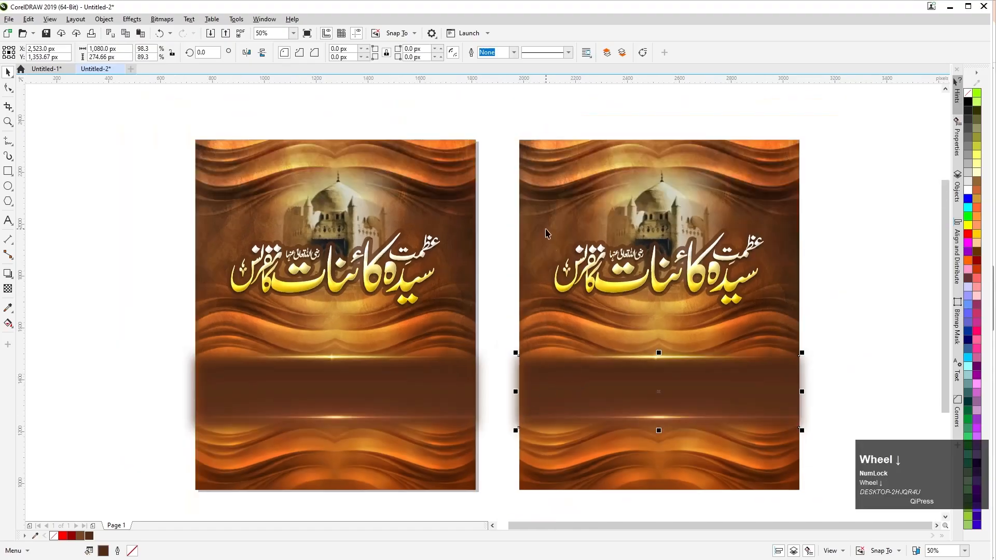
Step: Edit the duplicate poster's PowerClip contents, delete the brown background and silk wave images from it and finish editing
click(539, 223)
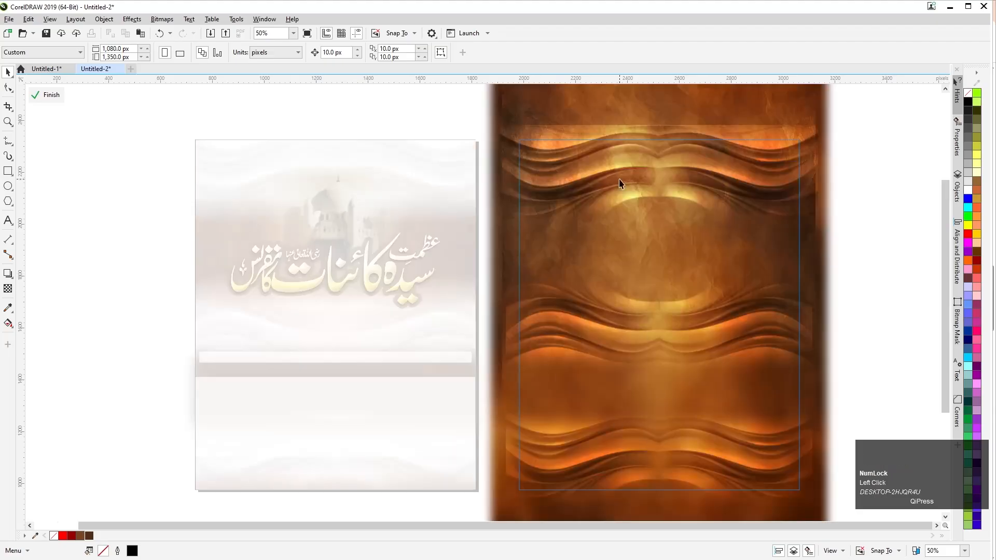
key(Delete)
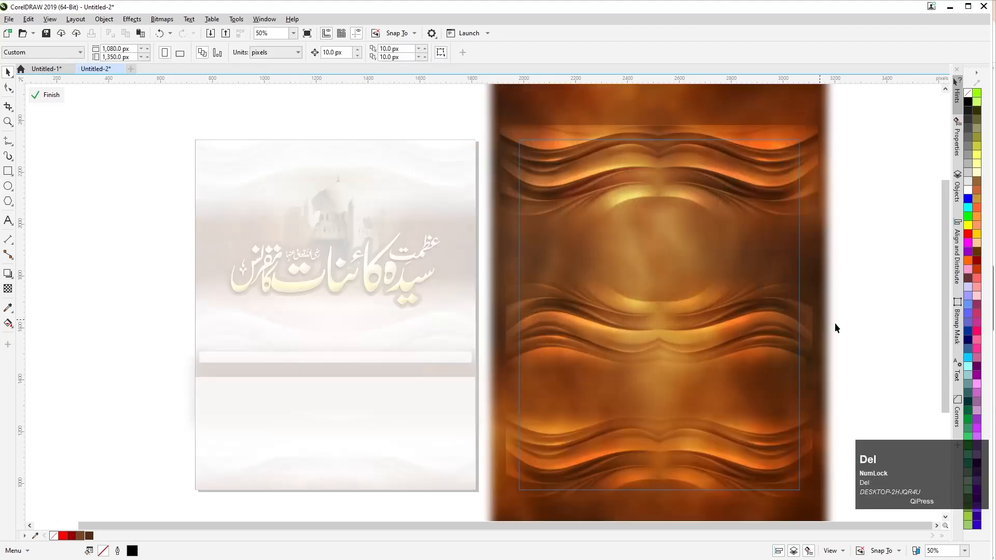
click(520, 100)
key(Delete)
click(53, 96)
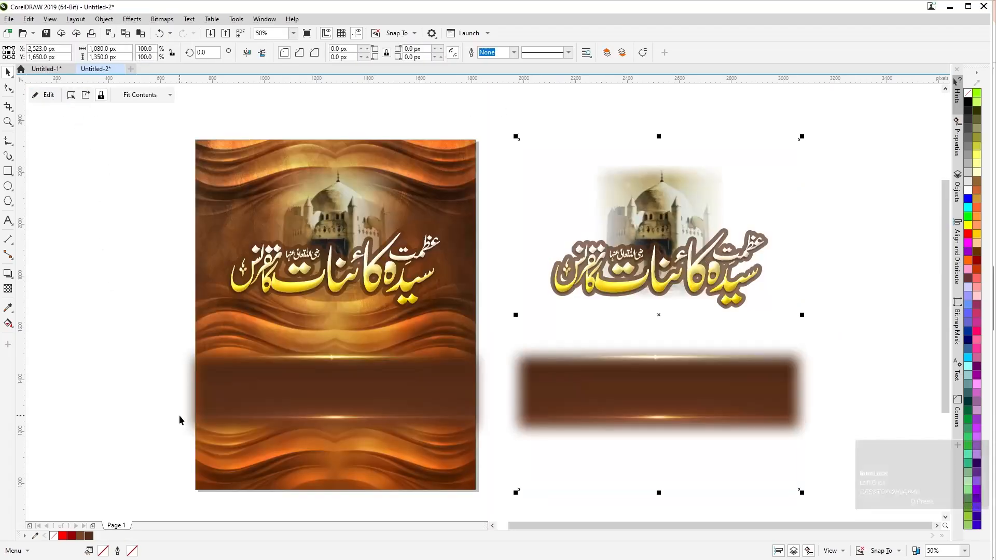
Step: Switch to Chrome, change the brown background image search to "blue background" and browse the results
click(291, 558)
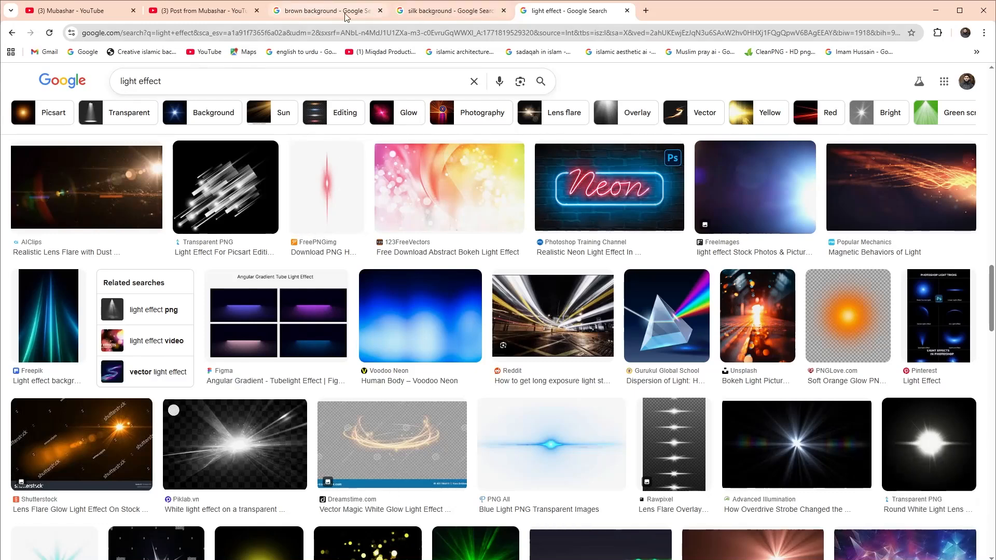
click(306, 11)
drag(144, 88, 102, 98)
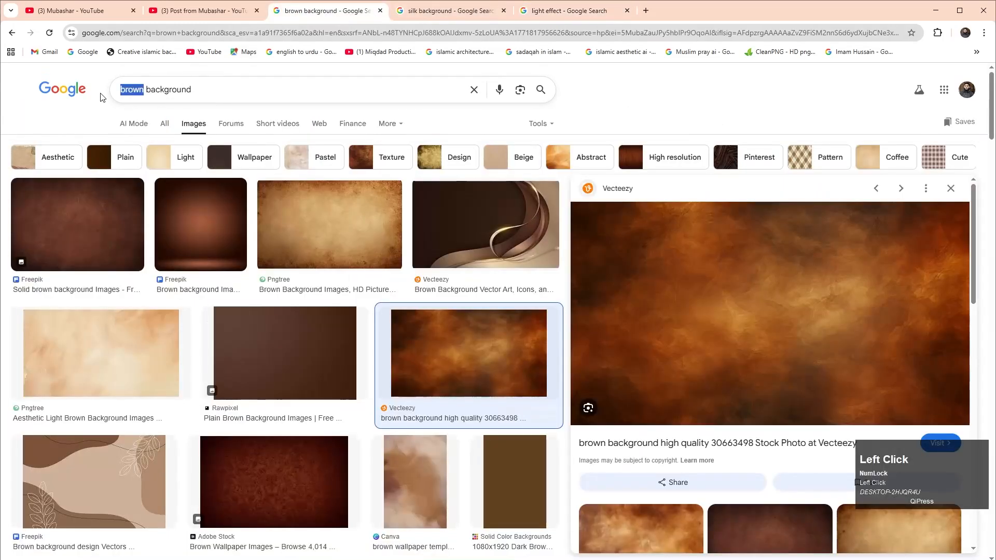
text(blu)
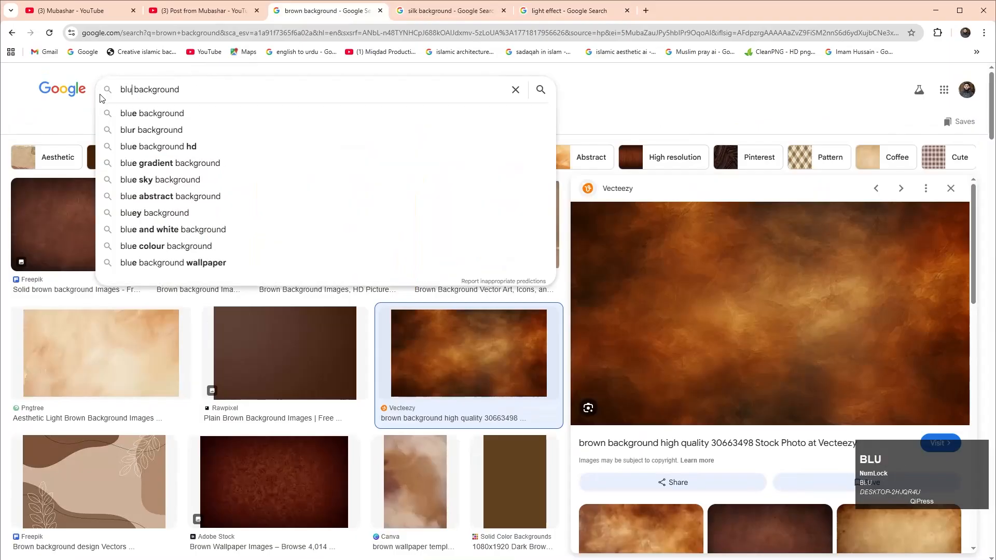
text(e)
key(Return)
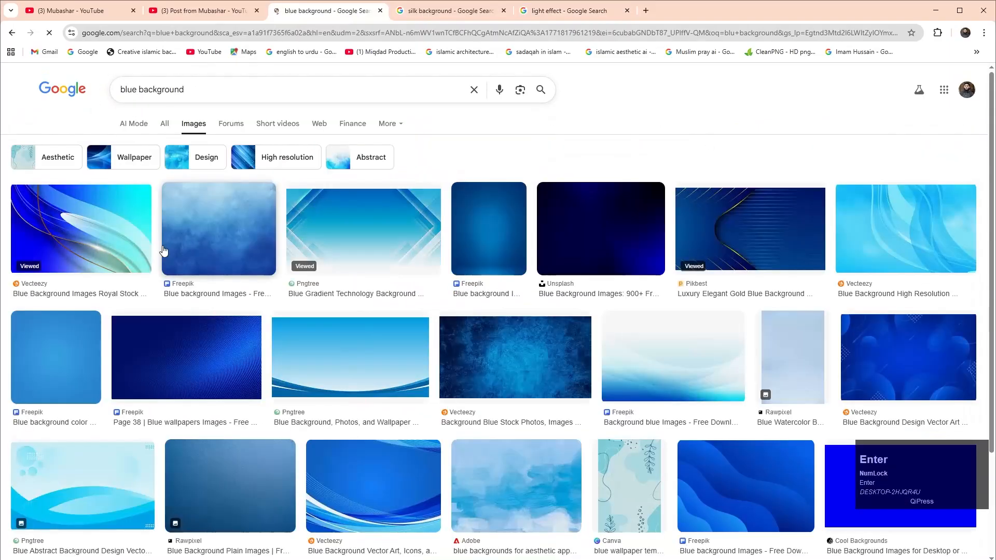
scroll(294, 369, down, 2)
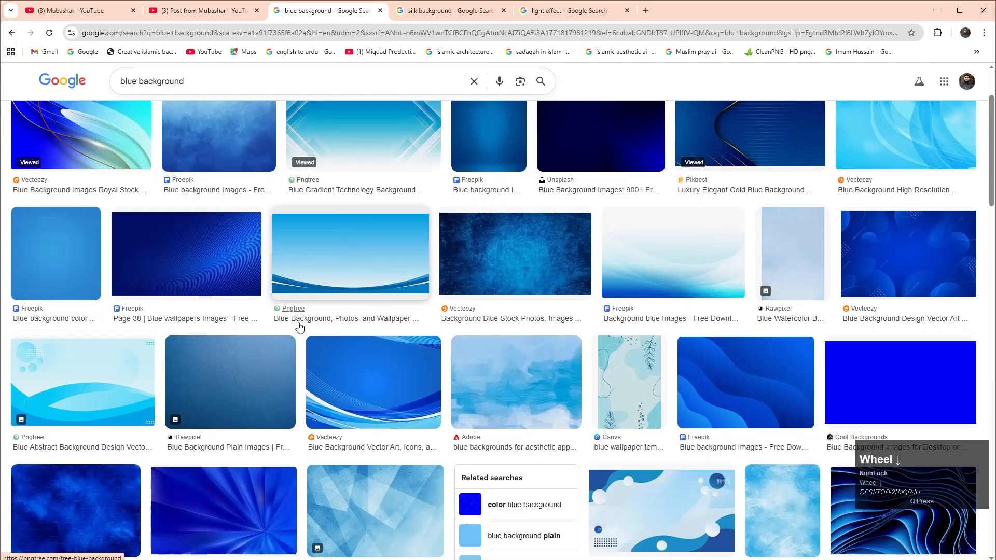
scroll(300, 325, down, 3)
scroll(296, 335, up, 3)
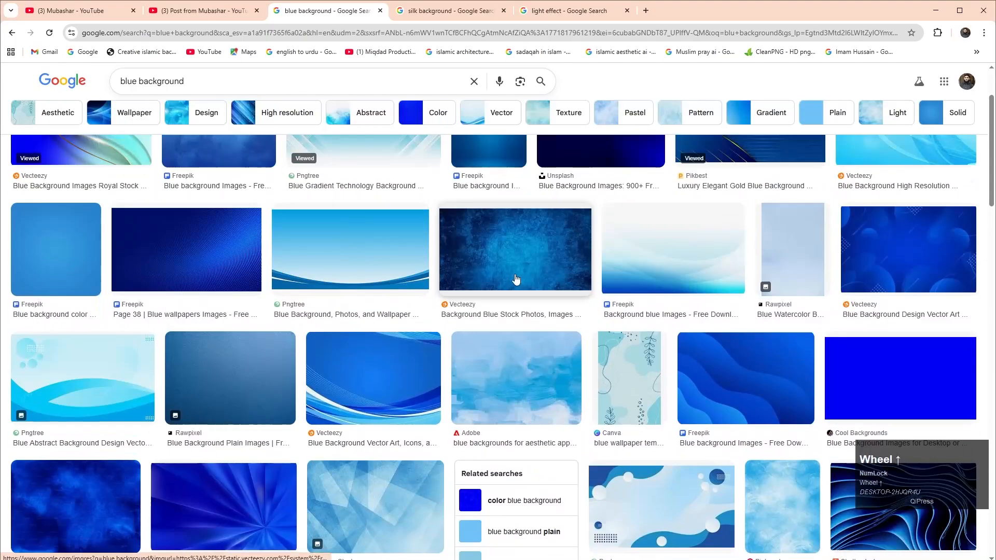
scroll(519, 259, down, 7)
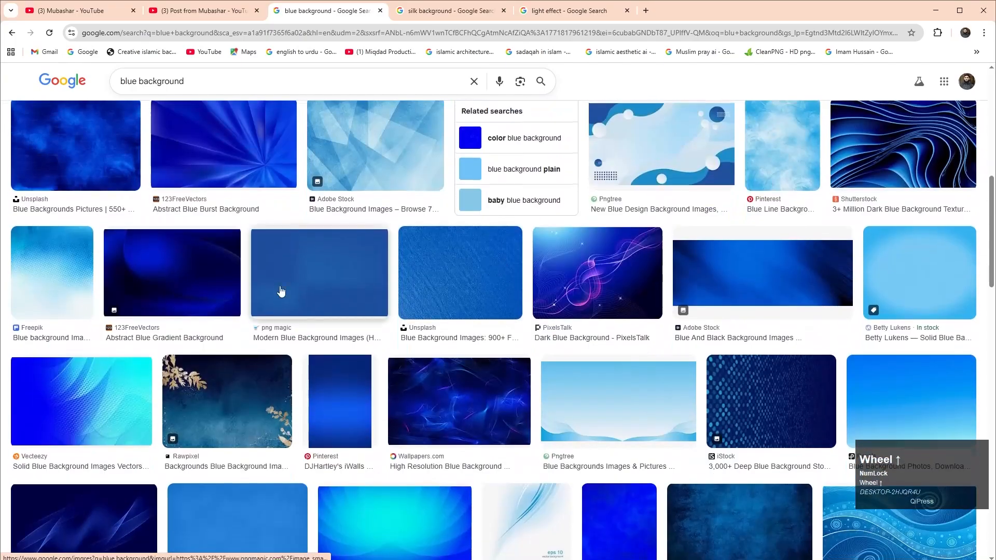
scroll(289, 296, up, 3)
Step: Run an image search for "trel background"
click(138, 81)
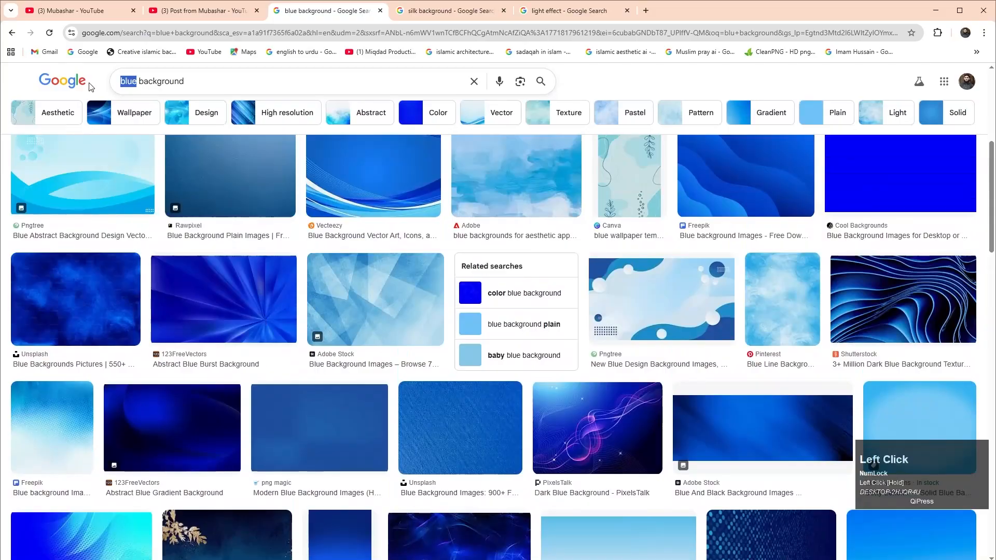
key(BackSpace)
text(tr)
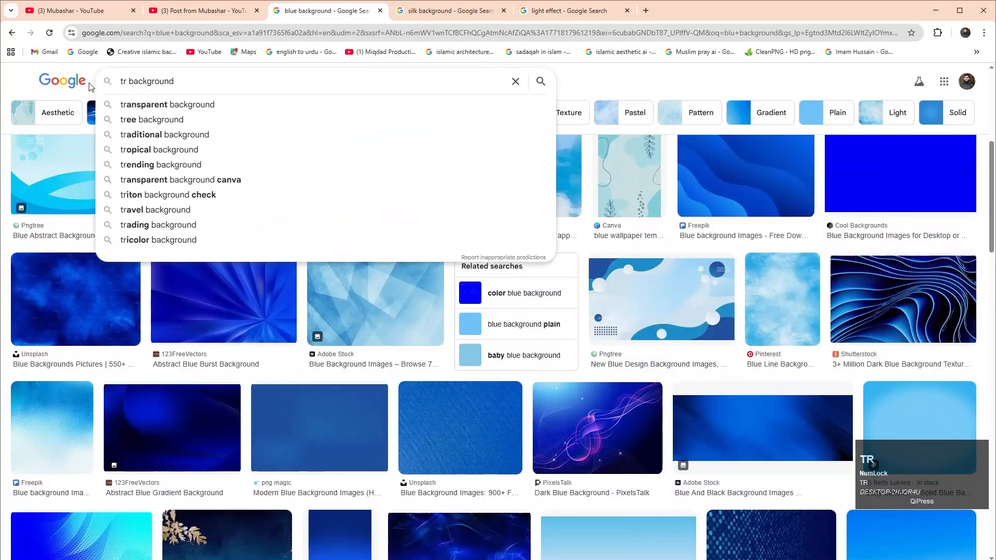
text(l)
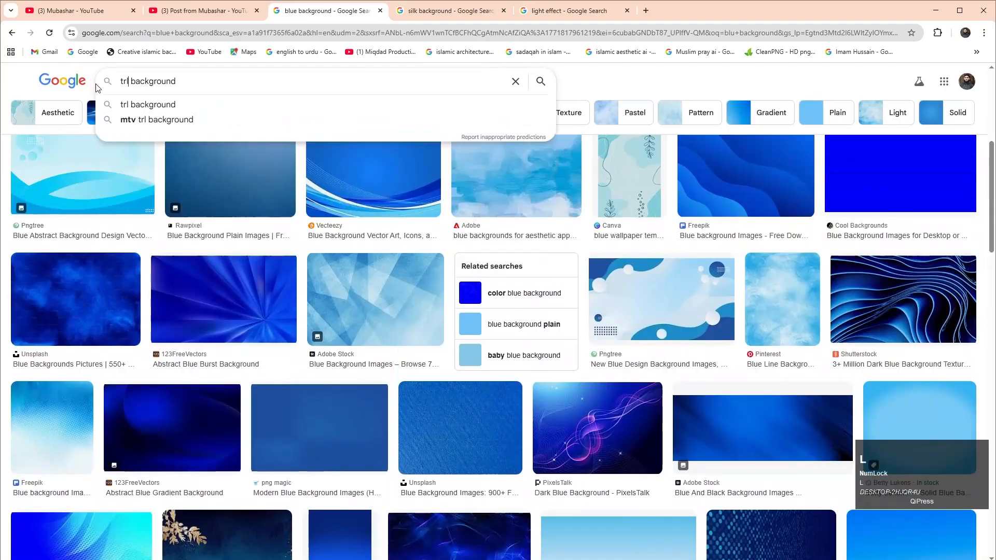
key(BackSpace)
text(el)
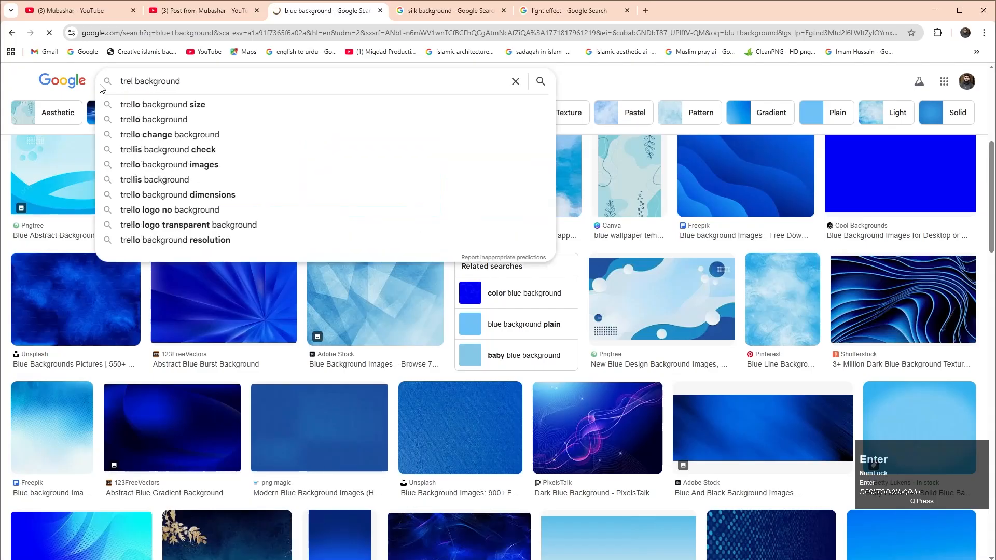
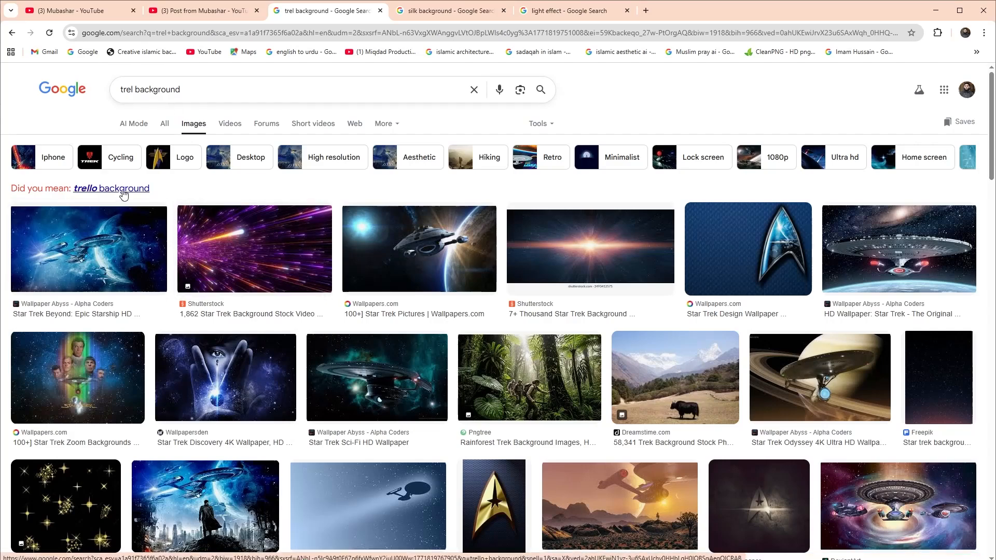
Step: Preview candidate images in the results and copy the blue Star Trek Beyond starship wallpaper
click(197, 246)
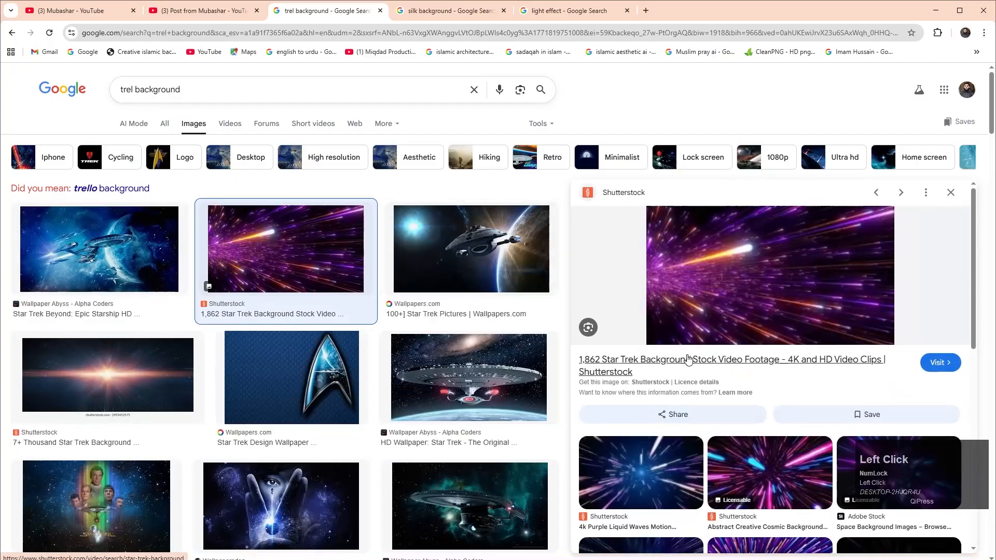
scroll(652, 347, down, 3)
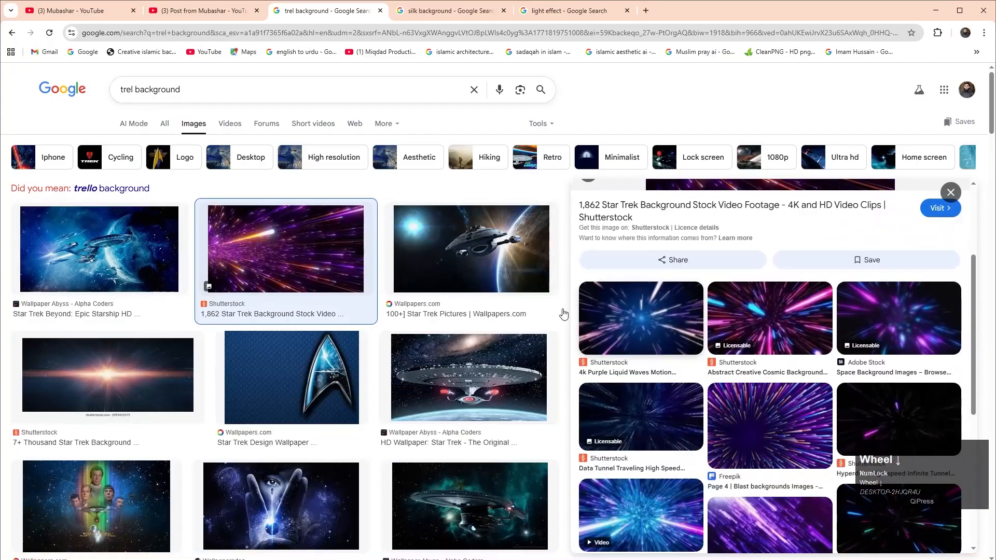
click(87, 242)
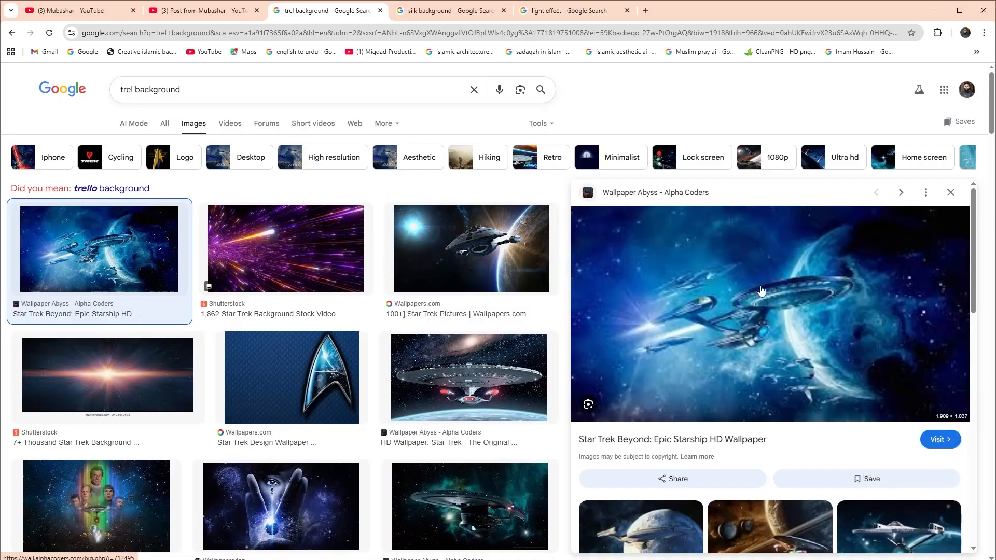
right_click(725, 274)
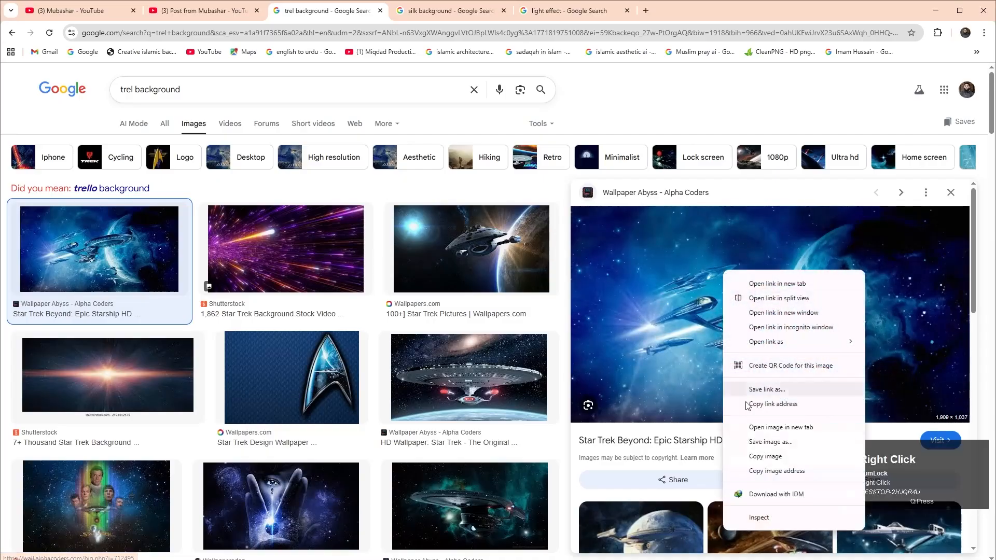
click(758, 452)
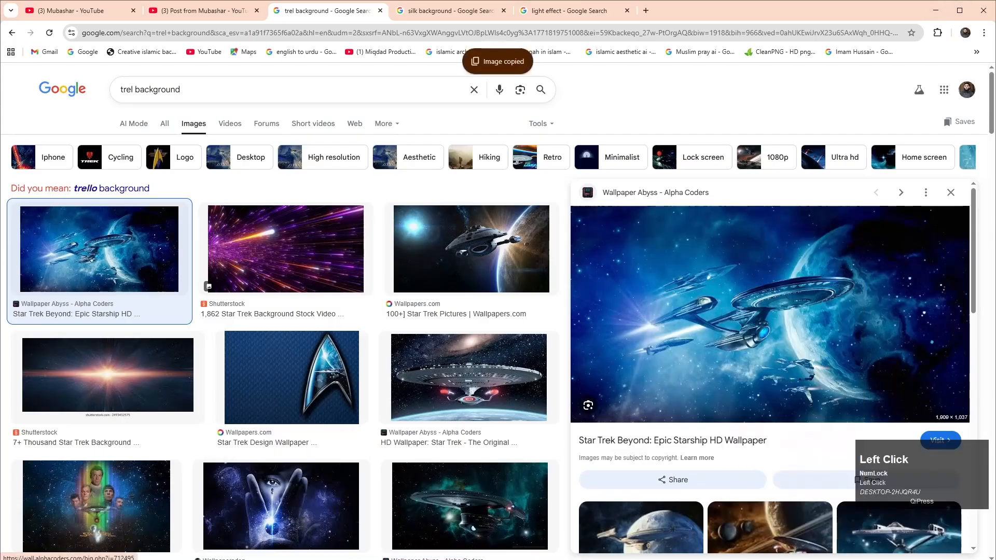
Step: Return to Untitled-2 in CorelDRAW, paste the copied starship image and move it beside the page to X 3,504.5 px
click(259, 558)
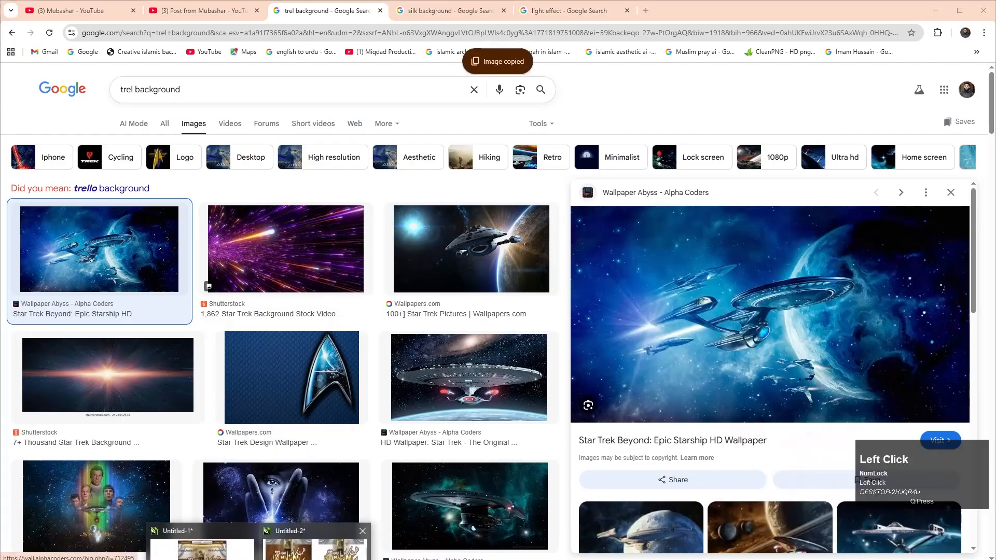
click(314, 542)
click(136, 250)
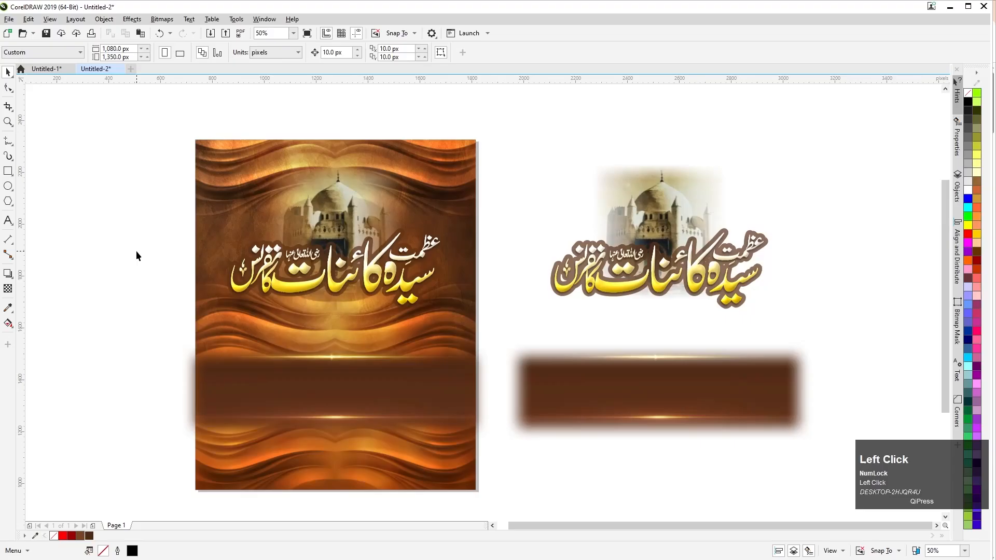
key(ctrl+v)
scroll(172, 288, down, 2)
drag(172, 287, 420, 287)
drag(546, 287, 587, 282)
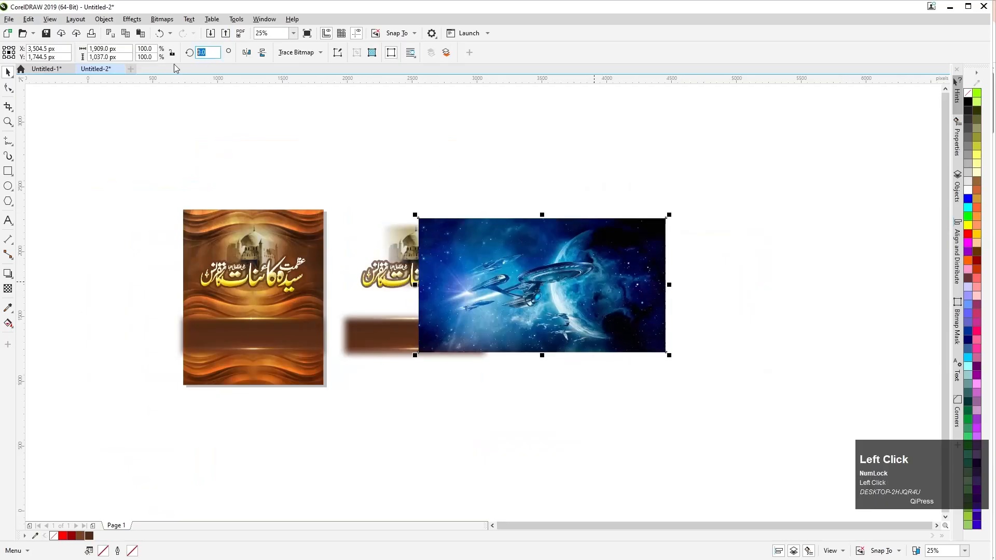
Step: Rotate the starship image 90° and move it over the duplicate poster at X 2,464.5 px
text(90)
key(Return)
drag(578, 269, 457, 270)
mouse_move(422, 302)
mouse_down()
mouse_move(464, 302)
mouse_move(408, 309)
mouse_up()
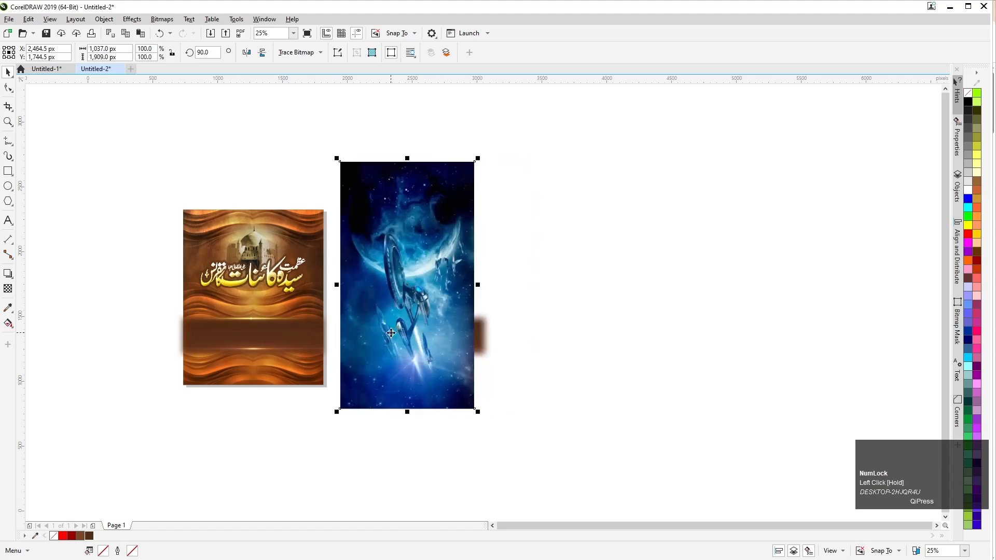
Step: Centre the starship image horizontally on the duplicate's dark band and enlarge it proportionally to 1,249.94 × 2,301 px
shift+click(486, 325)
key(c)
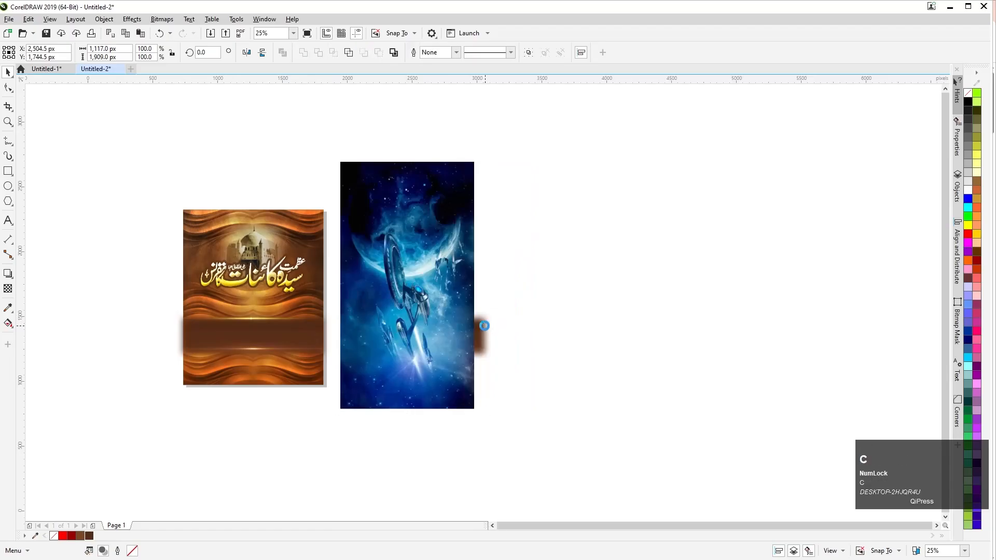
click(376, 456)
click(376, 396)
drag(339, 410, 331, 437)
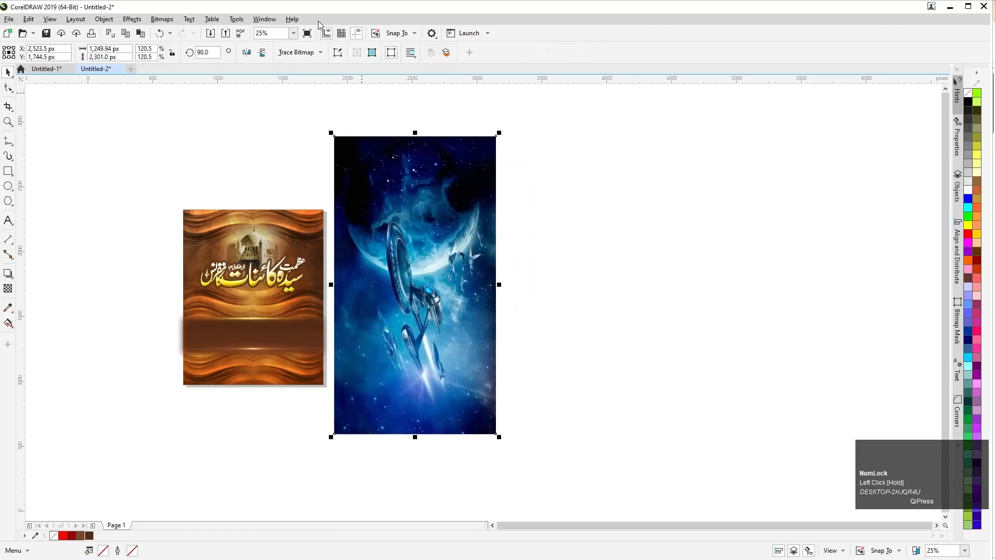
Step: Apply a Gaussian Blur with a 24.7 pixel radius to the starship image
click(132, 19)
mouse_move(163, 122)
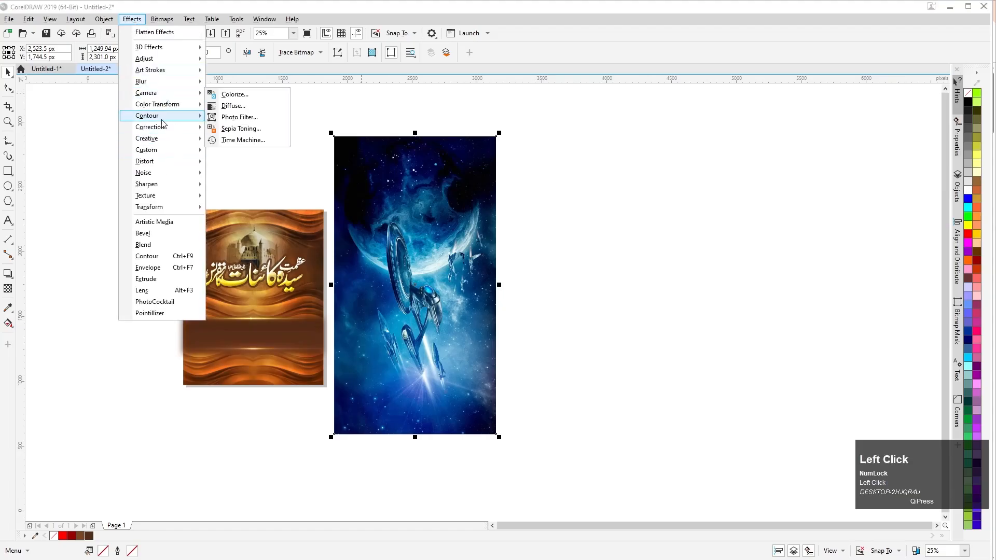
mouse_move(161, 81)
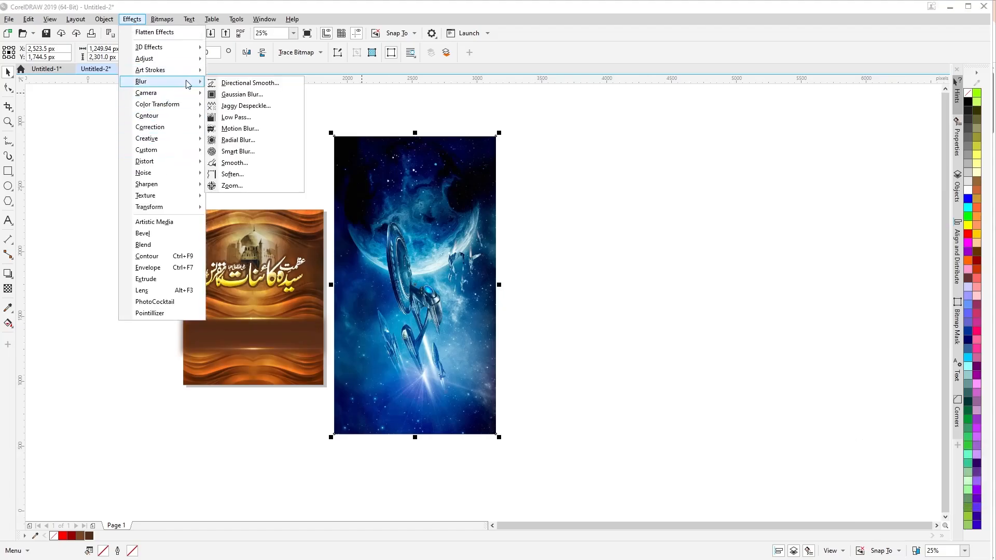
click(258, 96)
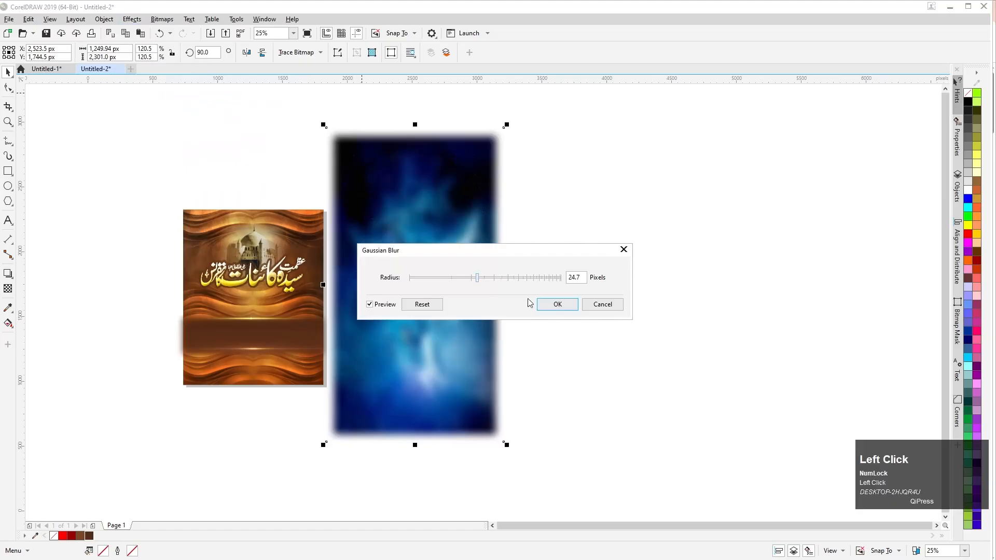
click(549, 305)
Step: Send the blurred blue image to the back and PowerClip it inside the duplicate poster's 1,080 × 1,350 px frame
click(416, 160)
key(shift+Page_Down)
right_click(378, 426)
click(415, 268)
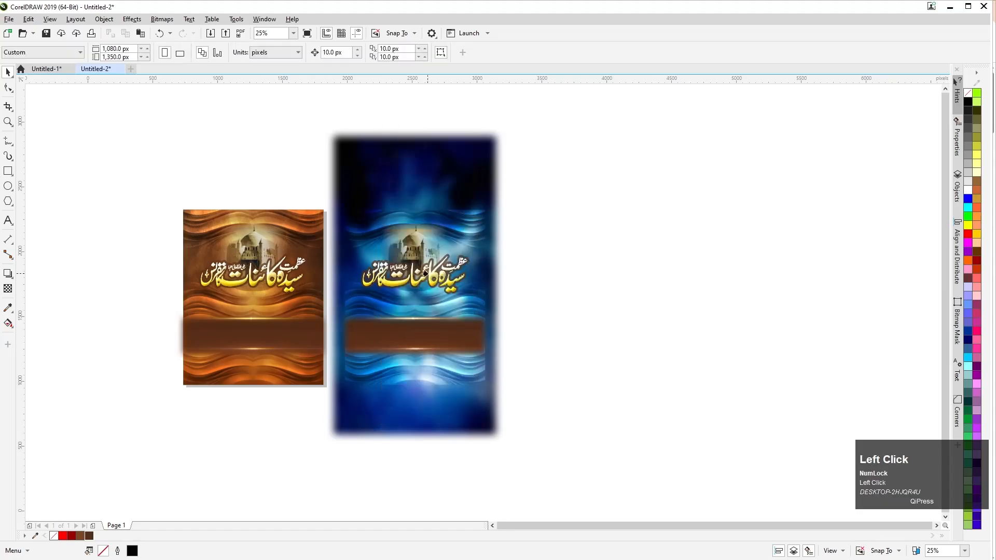
click(473, 293)
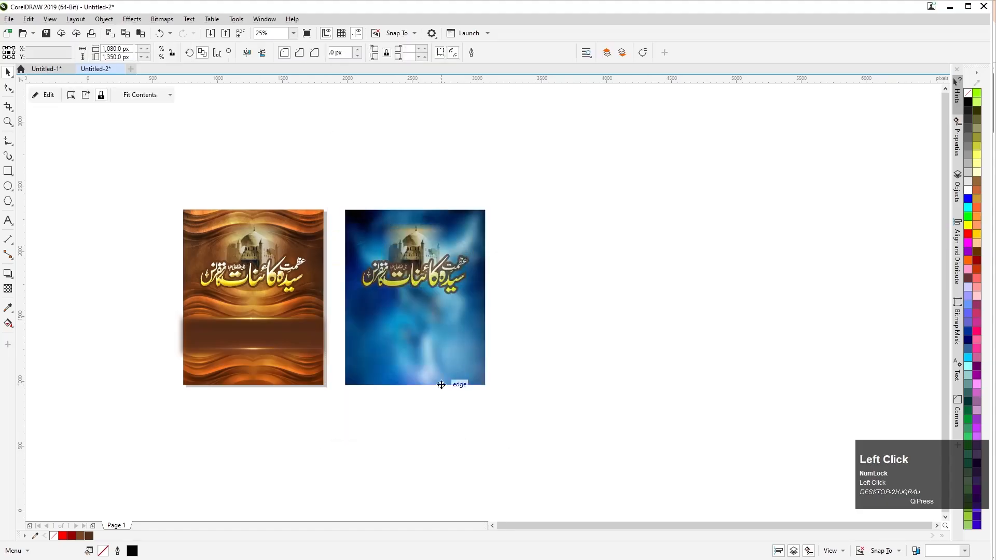
Step: Send the blurred blue image behind the wave artwork inside the duplicate poster's PowerClip and finish editing the contents
double_click(382, 378)
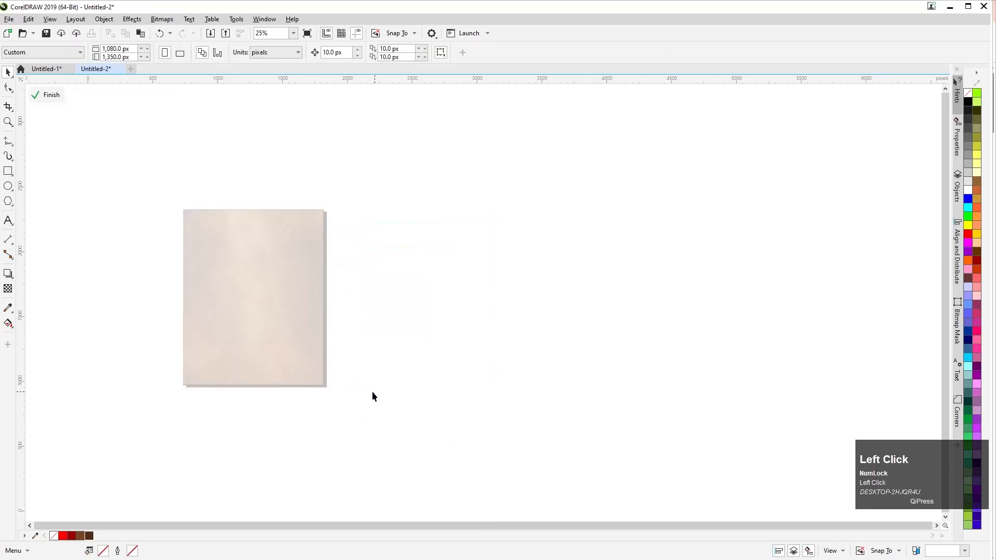
click(381, 169)
key(shift+Page_Down)
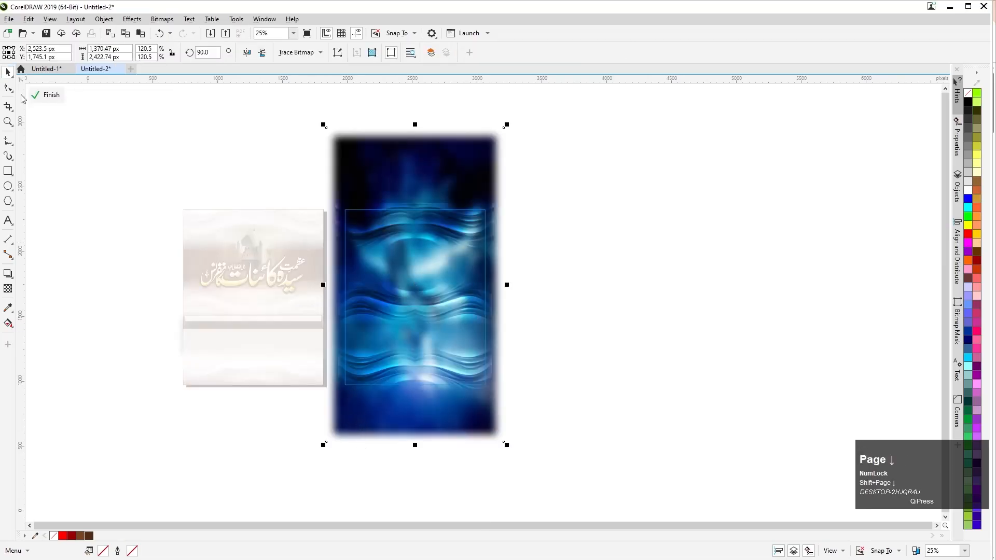
click(41, 95)
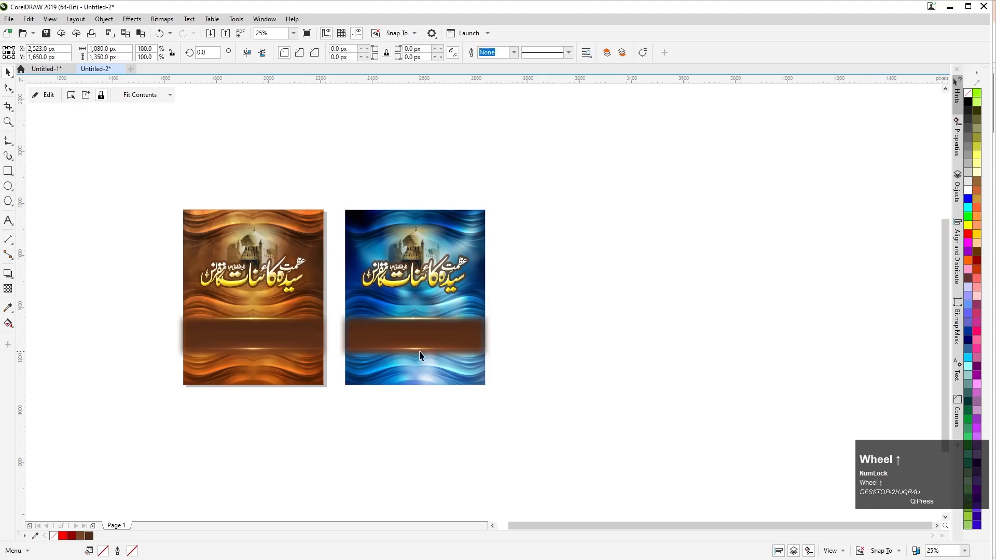
Step: Nudge the duplicate poster's brown band up to Y 1,373.67 px and fill it with dark navy blue
scroll(419, 351, up, 1)
click(467, 324)
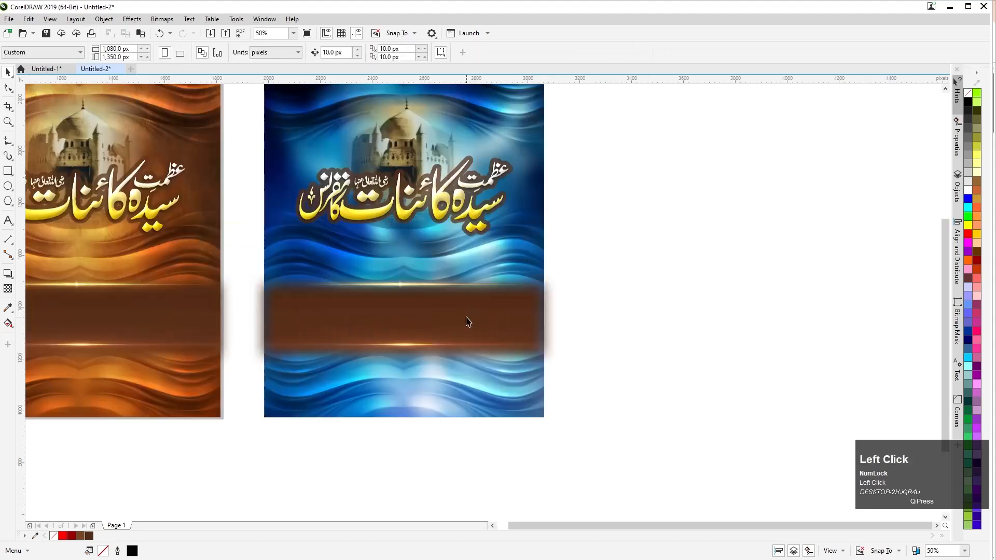
click(295, 305)
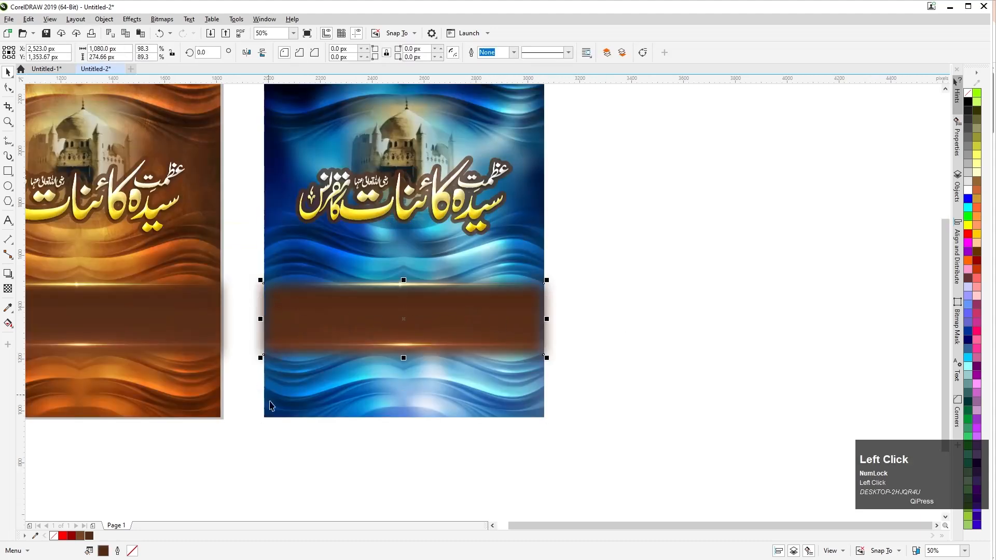
key(Up)
key(Up)
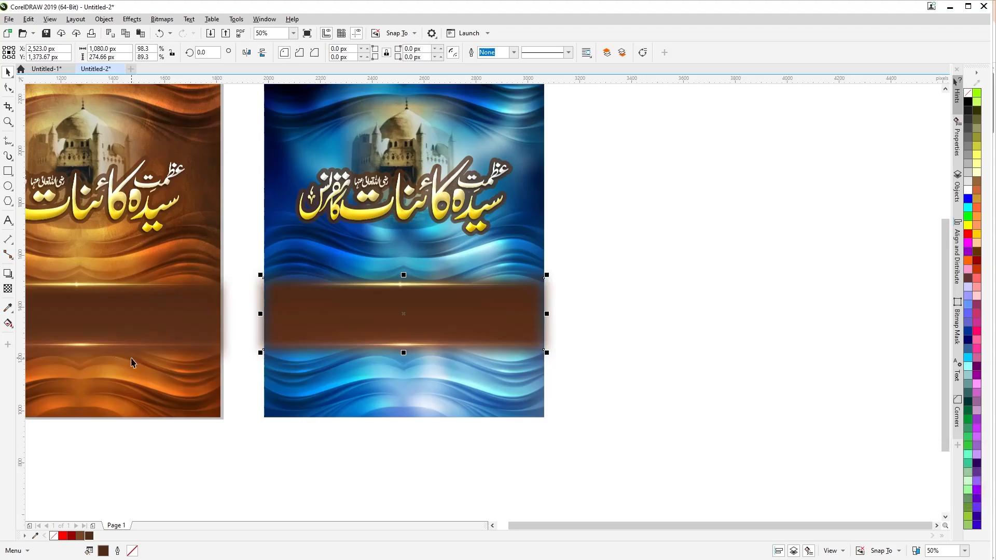
click(968, 340)
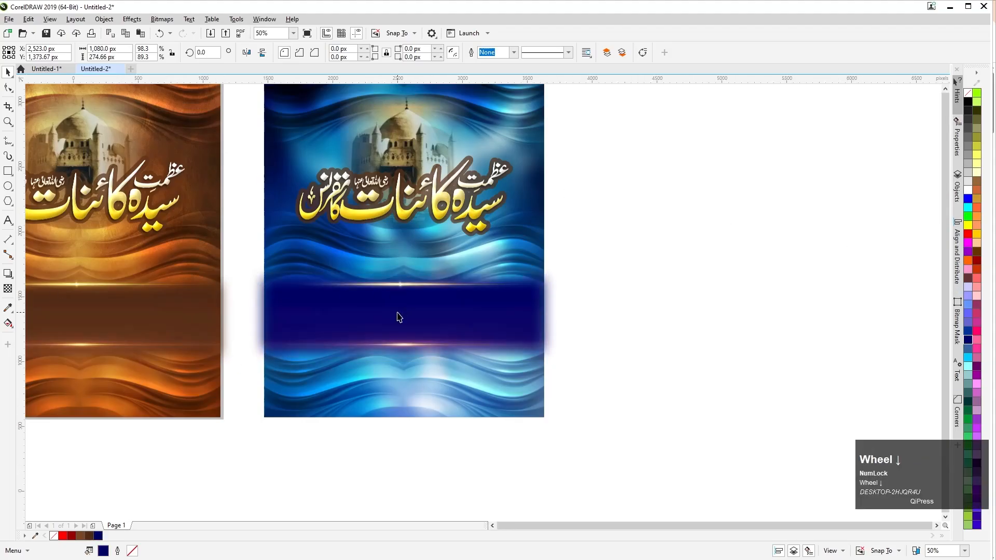
Step: Duplicate the whole blue poster beside the original blue one, centred at X 3,783.5 px
scroll(399, 316, down, 1)
scroll(362, 205, up, 2)
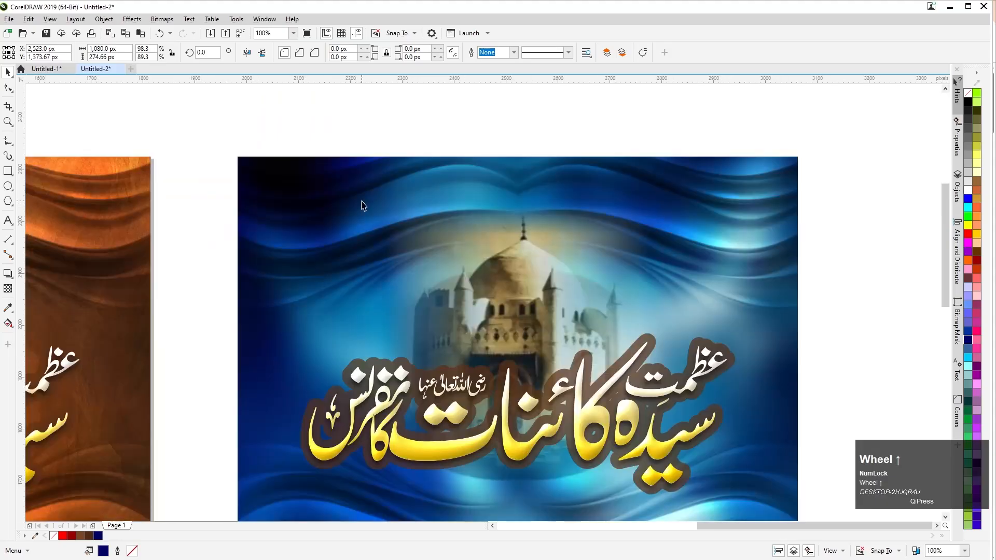
scroll(368, 231, down, 1)
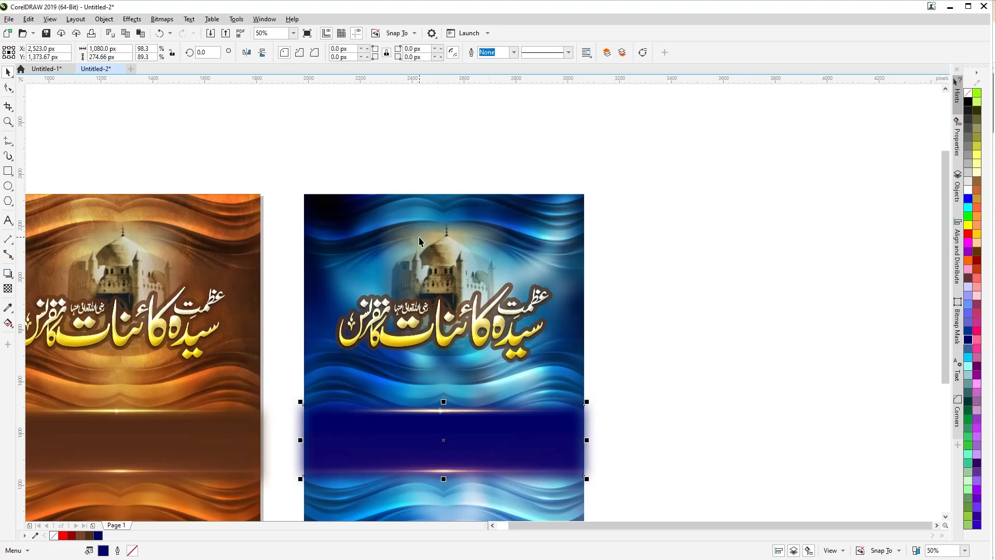
scroll(420, 242, down, 1)
click(346, 207)
drag(346, 206, 558, 418)
drag(442, 378, 602, 390)
right_click(602, 390)
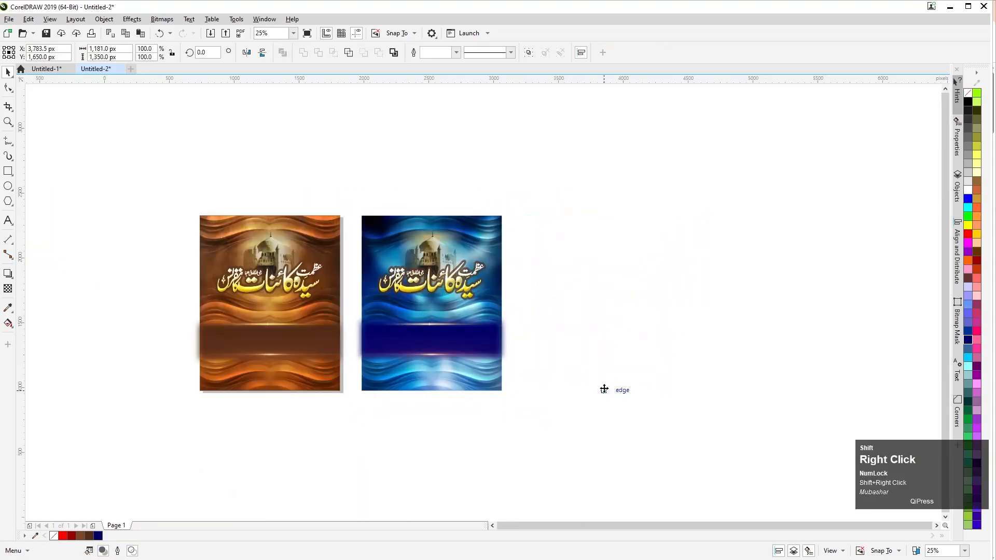
click(496, 456)
Step: Delete the blurred blue image from inside the third poster's PowerClip frame and finish editing the contents
scroll(412, 263, up, 1)
scroll(412, 263, up, 1)
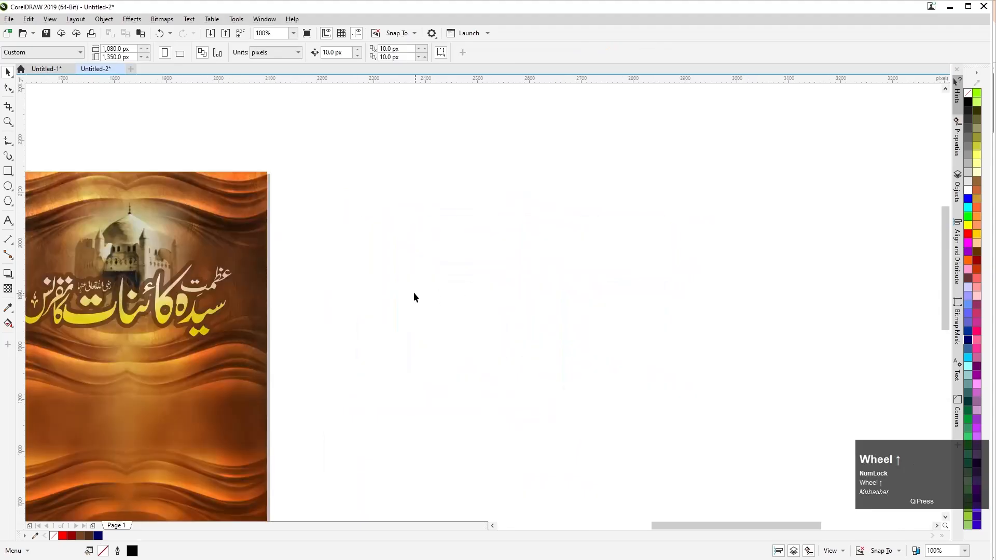
key(F4)
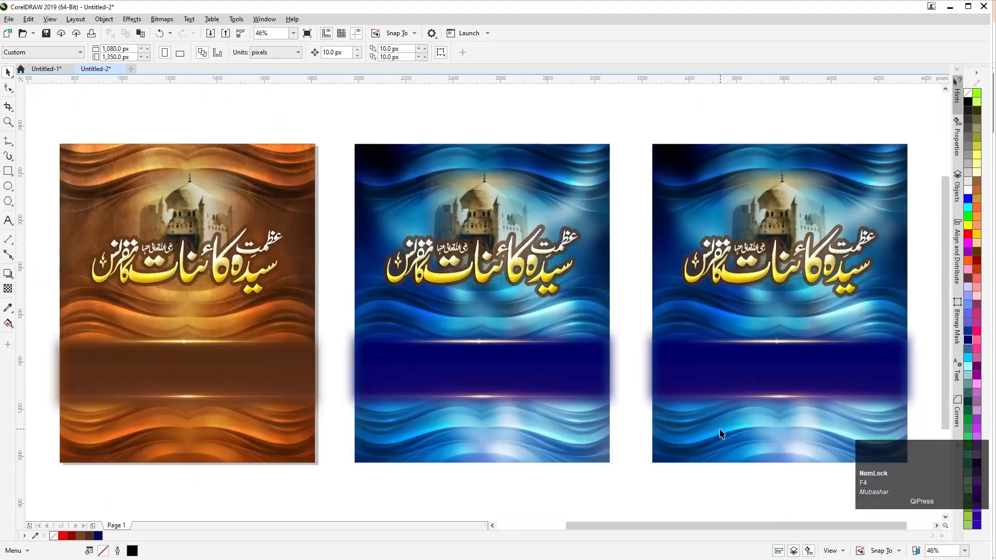
click(696, 394)
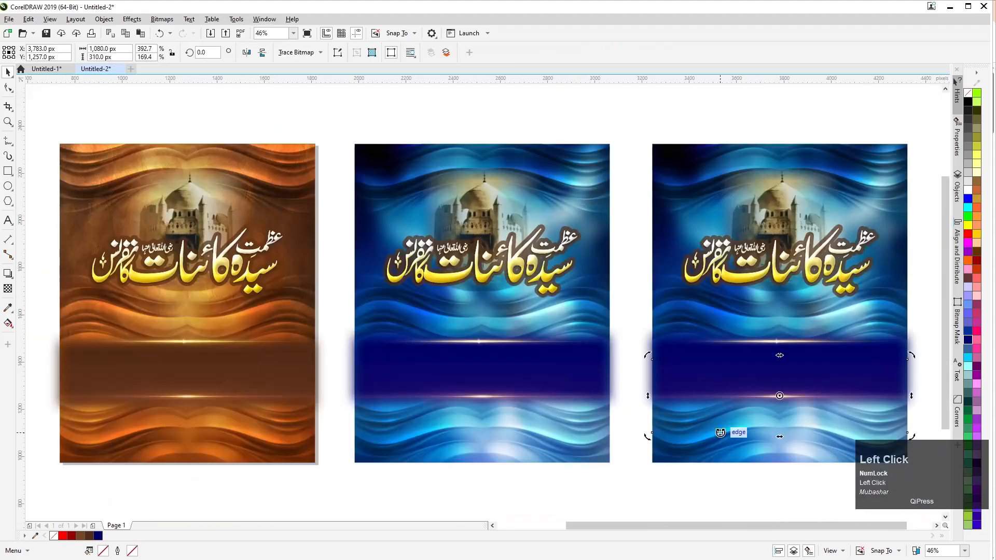
double_click(702, 460)
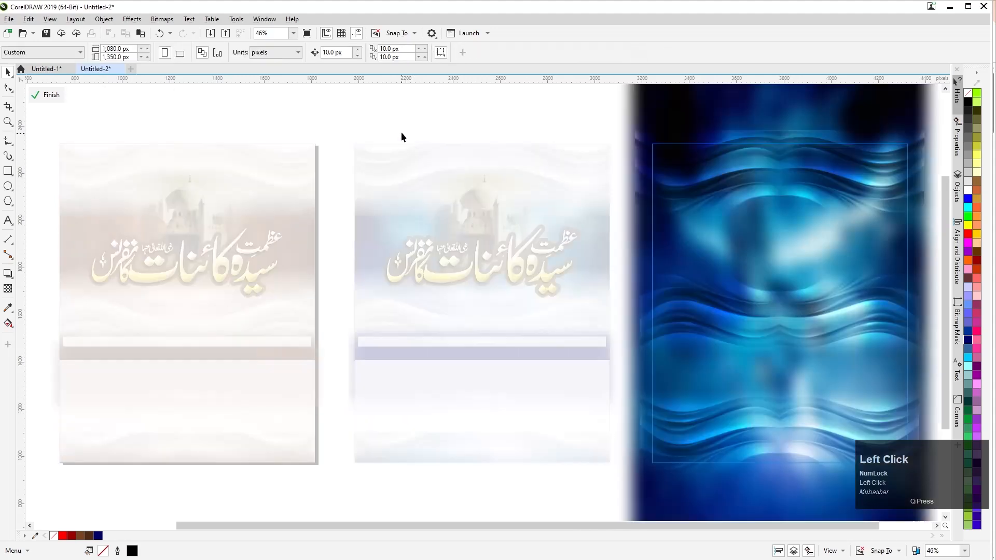
click(643, 122)
key(Delete)
click(48, 95)
scroll(166, 288, down, 3)
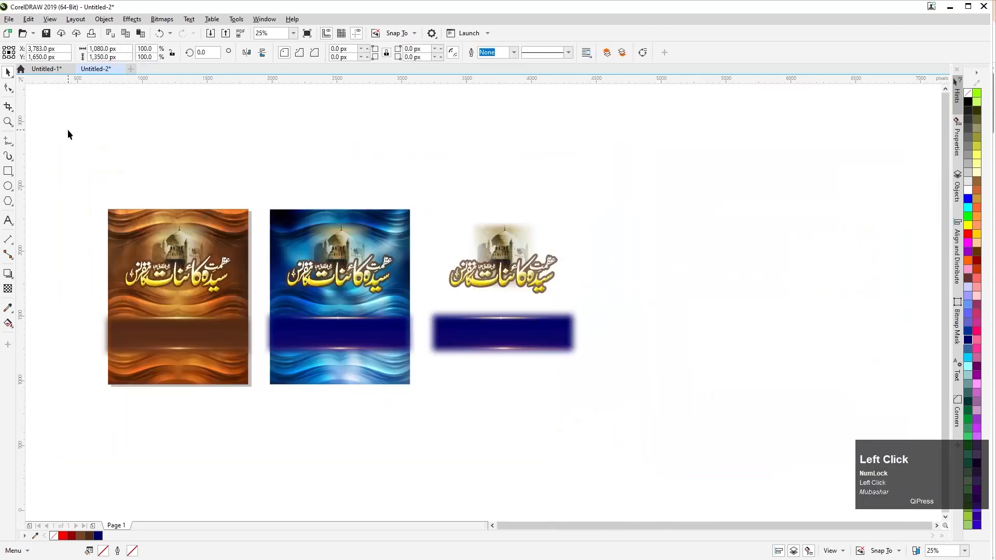
click(43, 93)
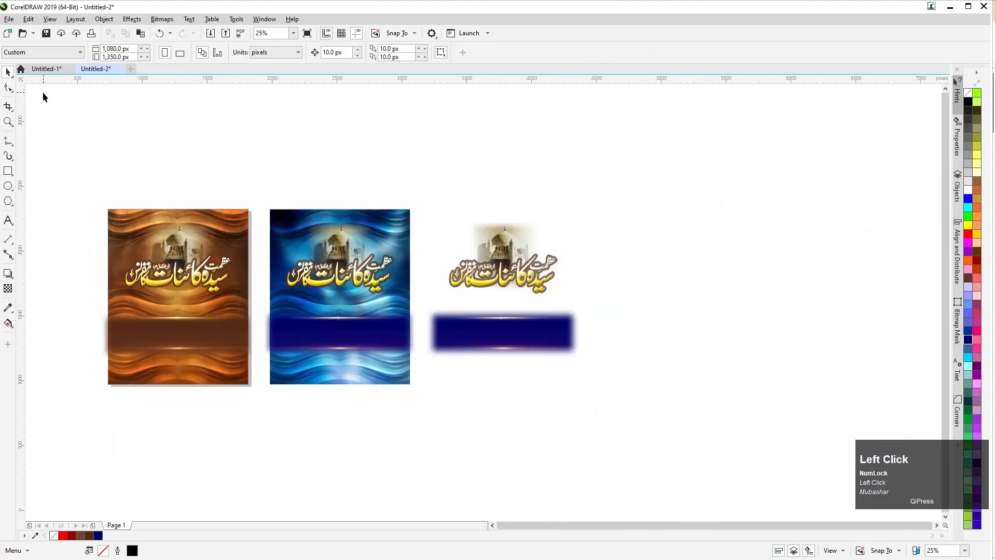
click(487, 355)
click(528, 390)
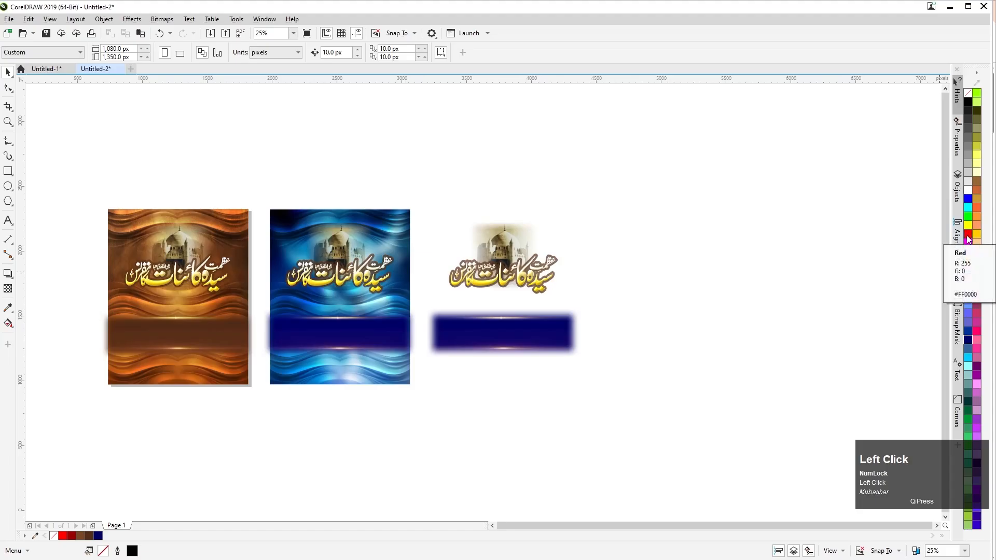
drag(968, 454, 533, 400)
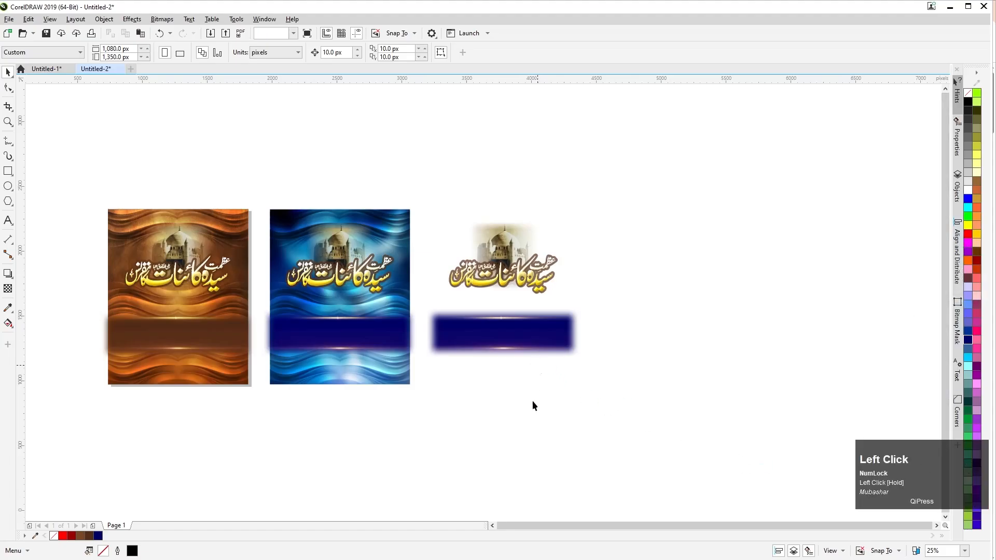
click(472, 289)
click(568, 374)
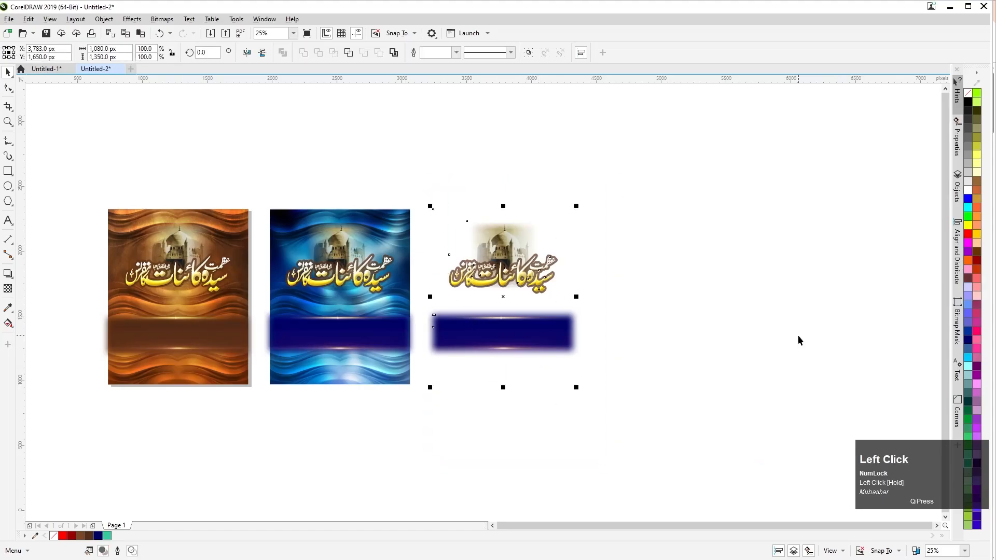
drag(971, 397, 969, 361)
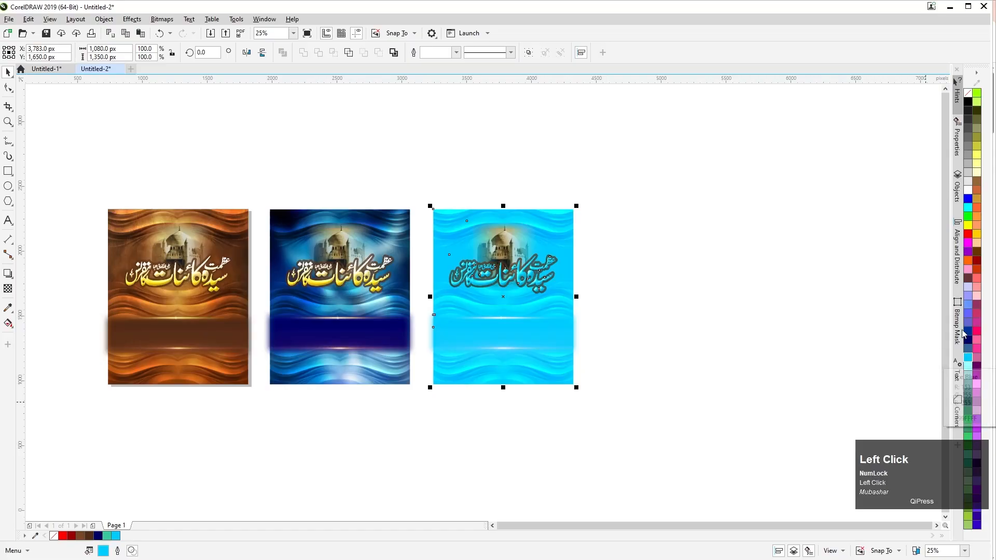
scroll(501, 259, up, 1)
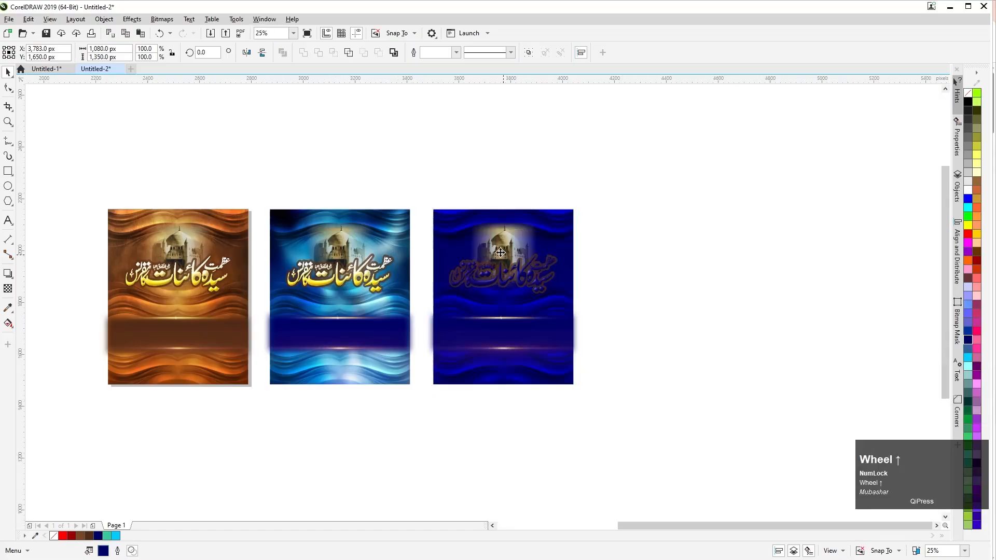
click(757, 233)
key(ctrl+z)
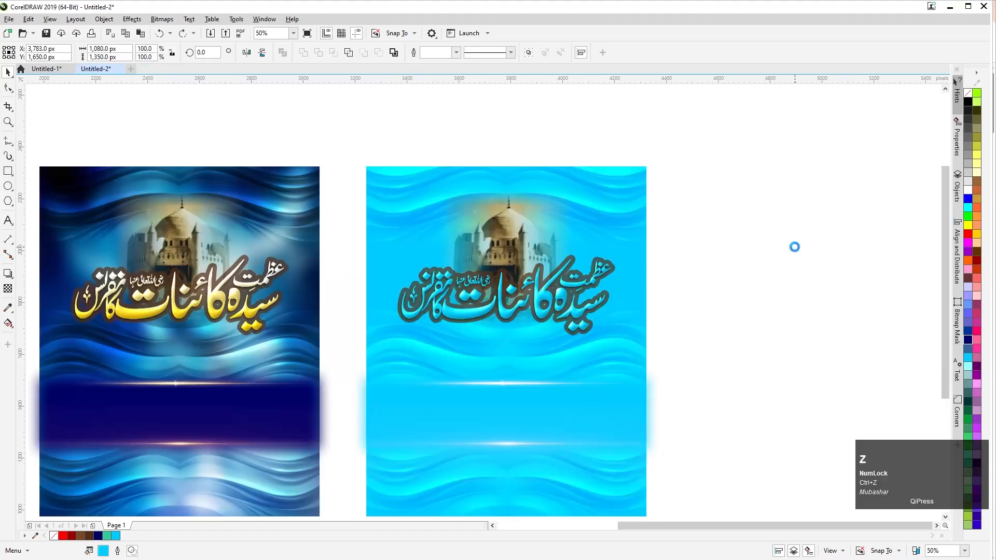
key(ctrl+z)
click(809, 248)
Step: Fill only the third poster's background frame with Dark Green (#003333)
click(594, 181)
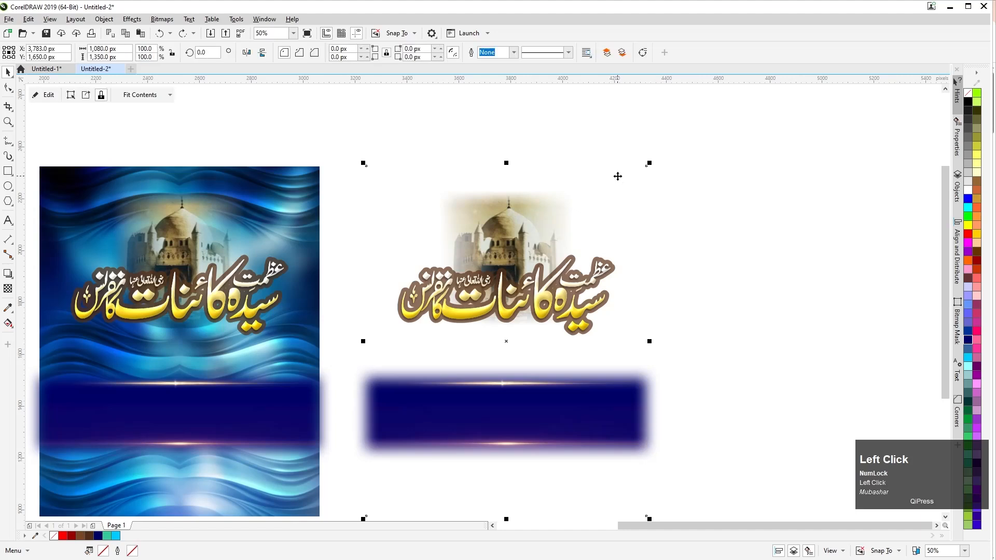
key(ctrl+z)
click(967, 407)
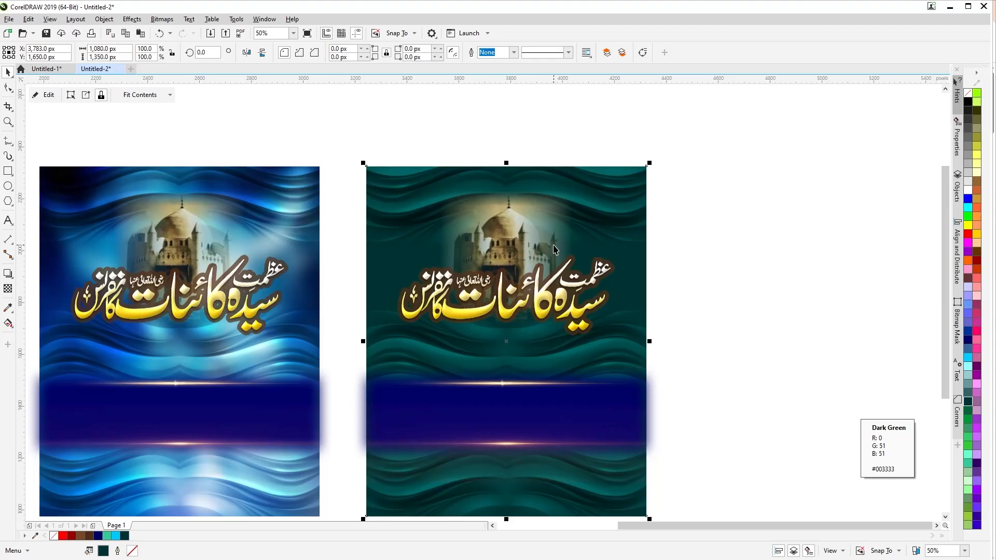
Step: Lighten the third poster's uniform background fill to RGB 40, 74, 74 (#284A4A)
key(F11)
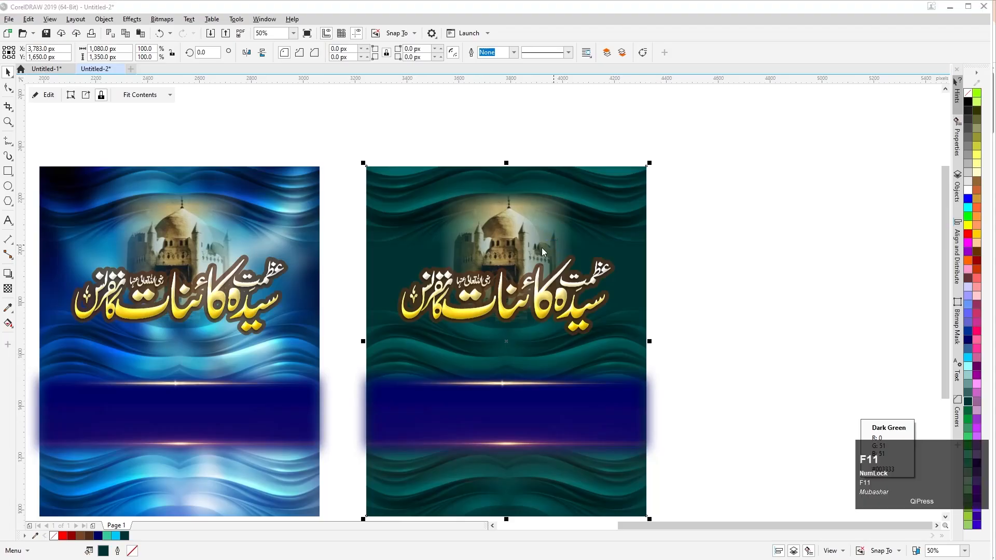
click(366, 156)
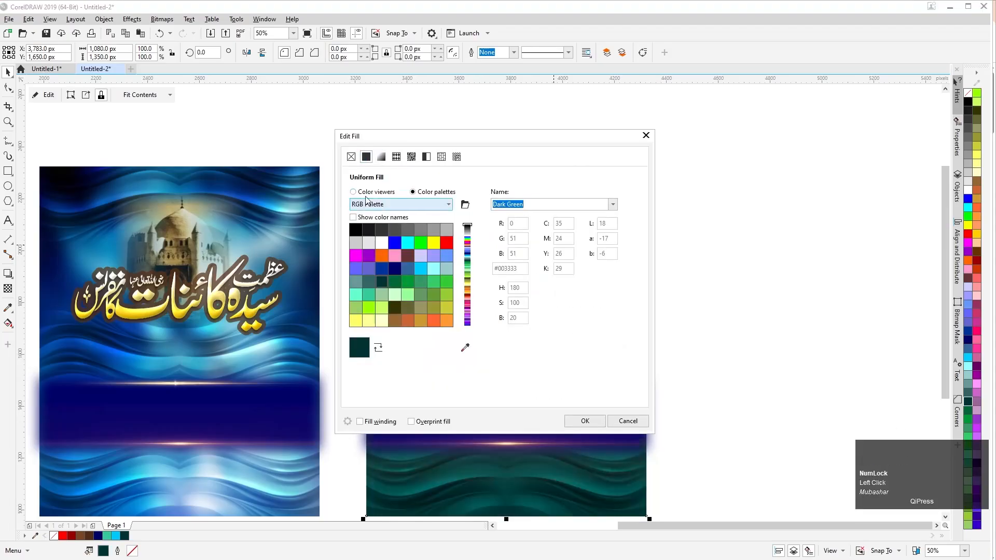
click(354, 191)
mouse_move(380, 310)
mouse_down()
mouse_move(393, 287)
mouse_move(398, 297)
mouse_up()
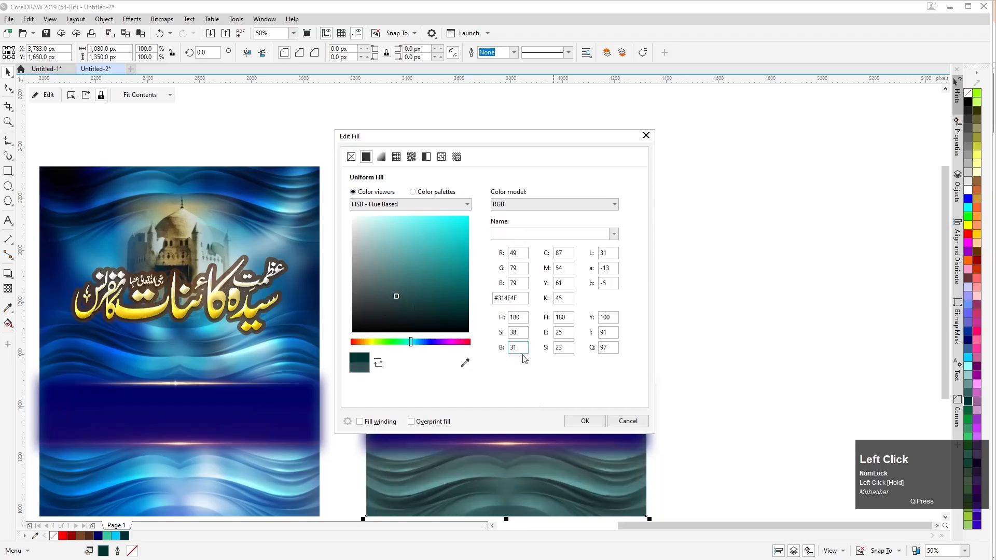
click(404, 298)
drag(473, 140, 711, 145)
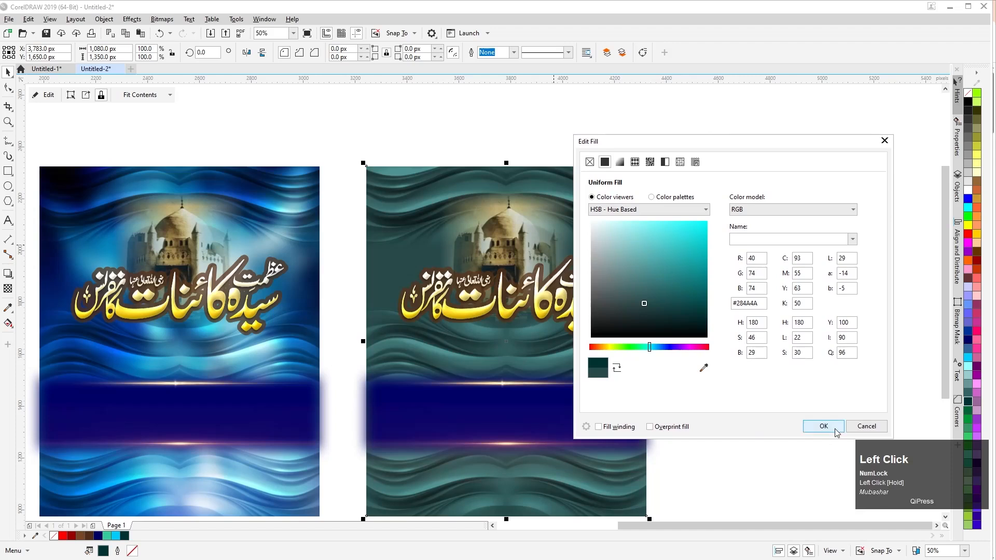
click(835, 428)
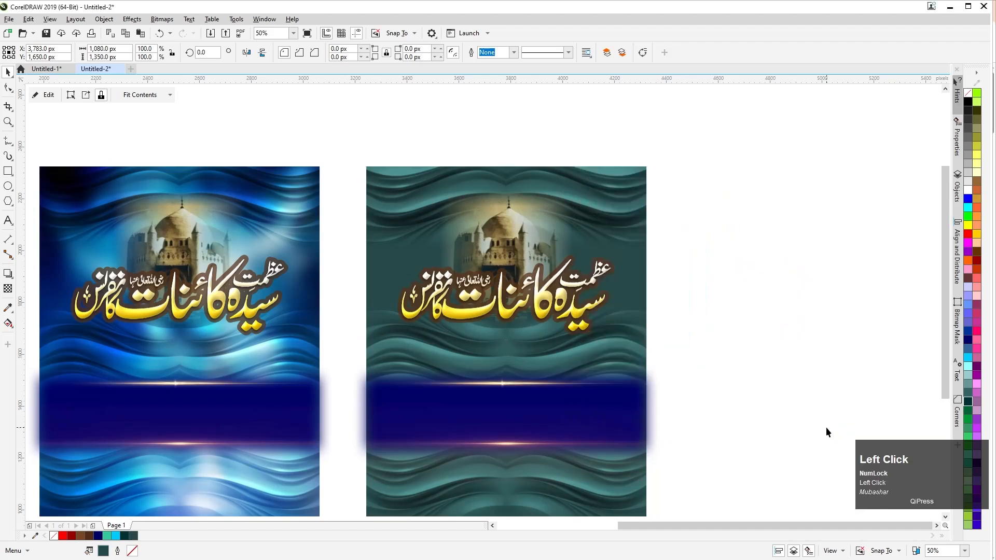
Step: Fill the third poster's blurred navy band with Dark Green and deselect it
key(F4)
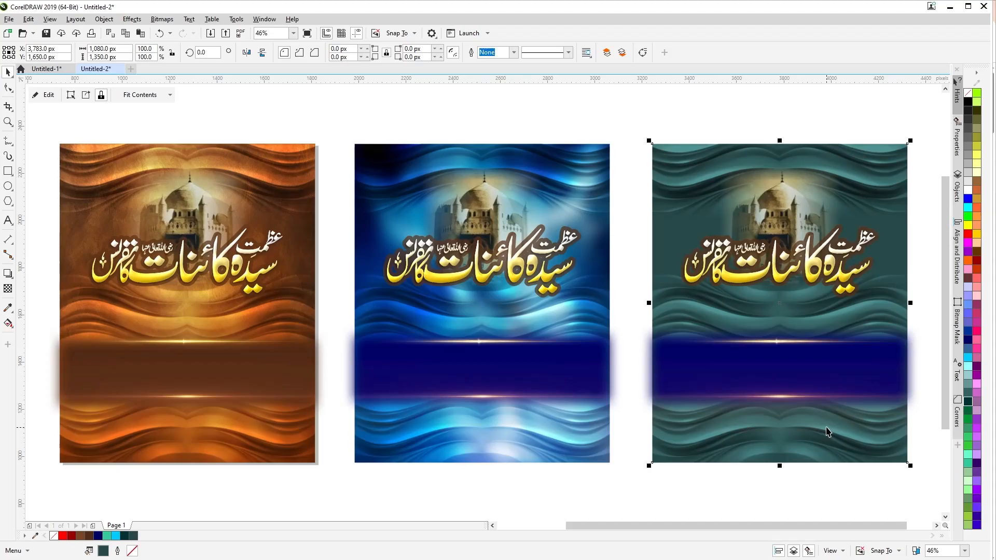
click(566, 496)
click(672, 376)
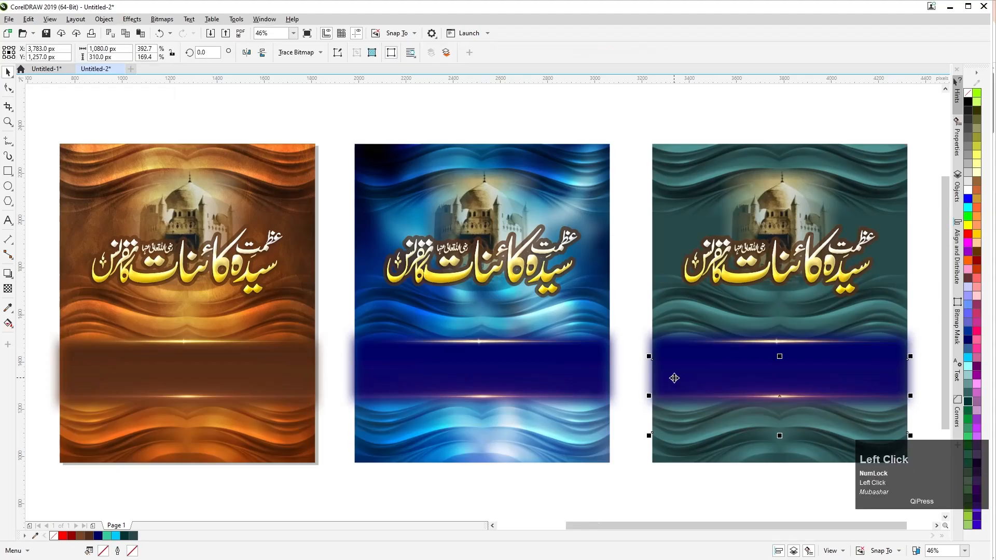
click(887, 356)
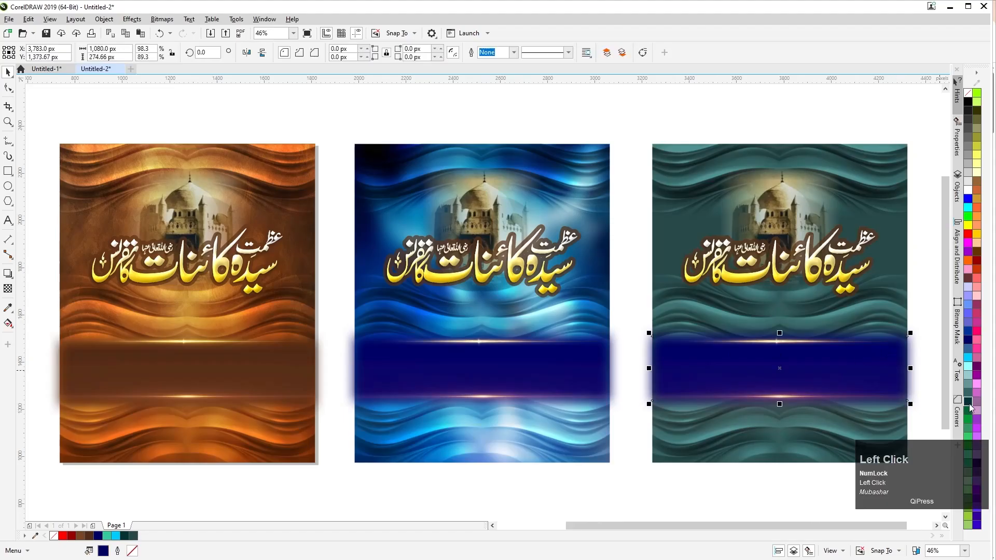
click(968, 401)
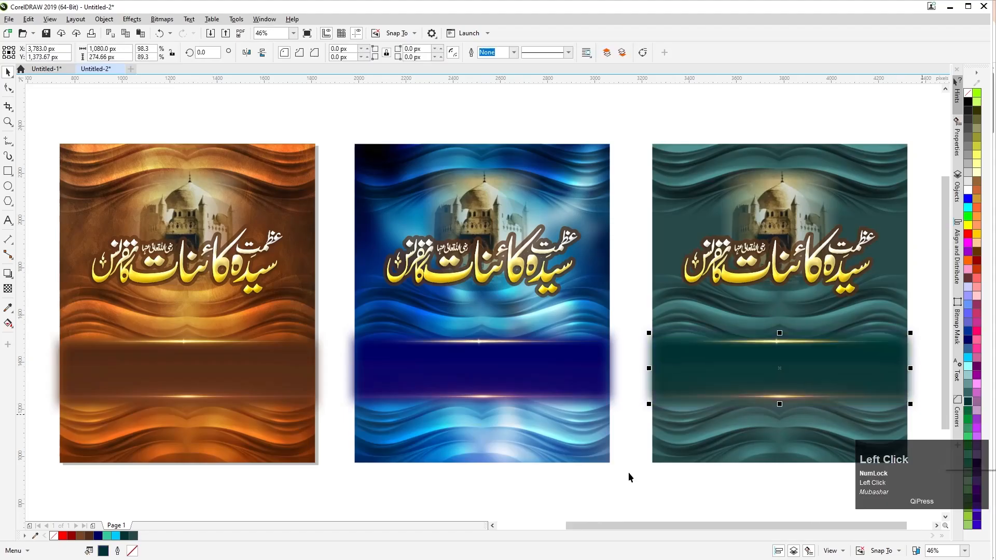
click(565, 502)
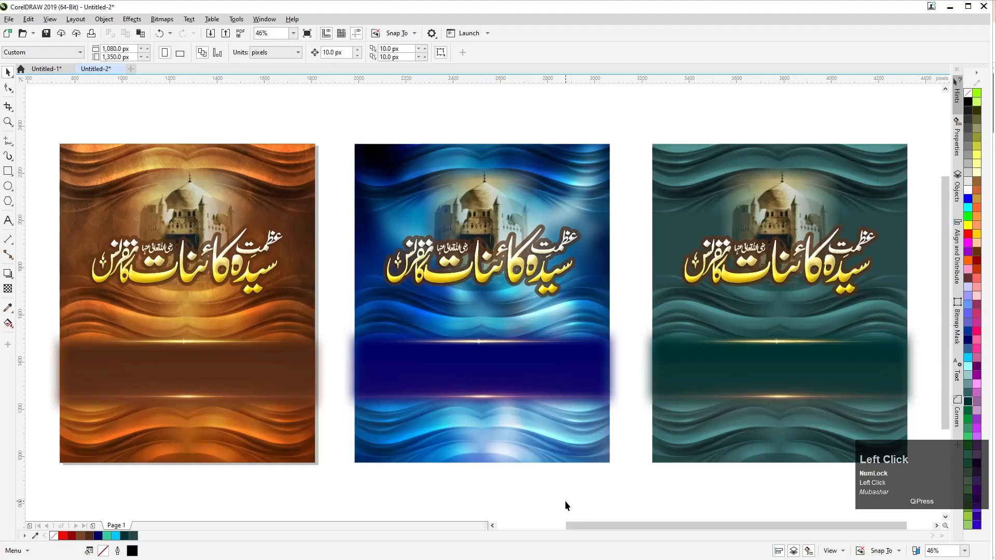